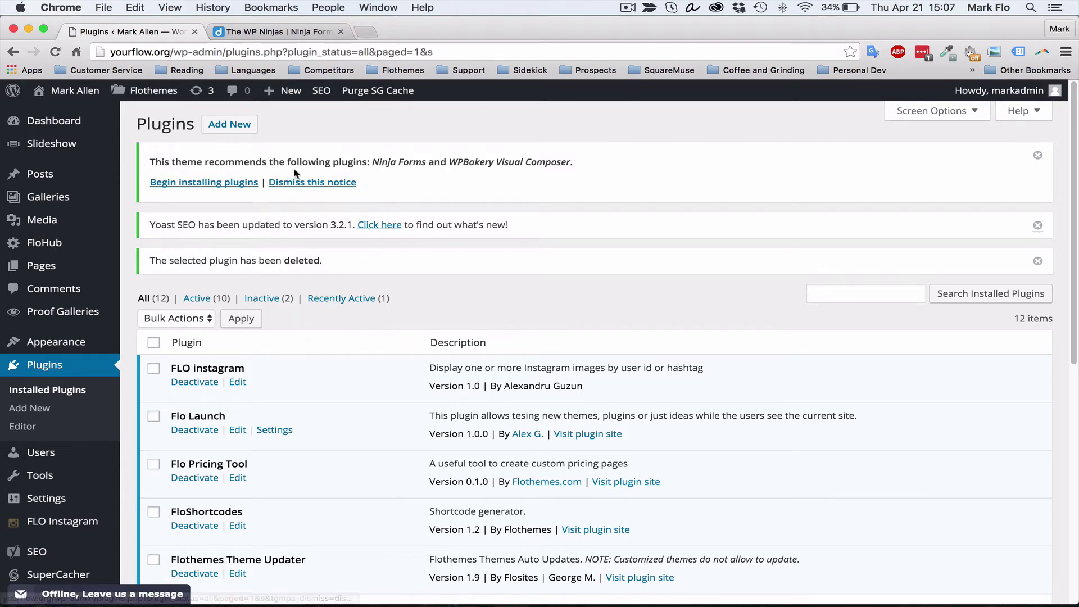
Step: Search the plugin directory for 'ninja forms' and install Ninja Forms 2.9.42
drag(182, 162, 437, 162)
click(436, 162)
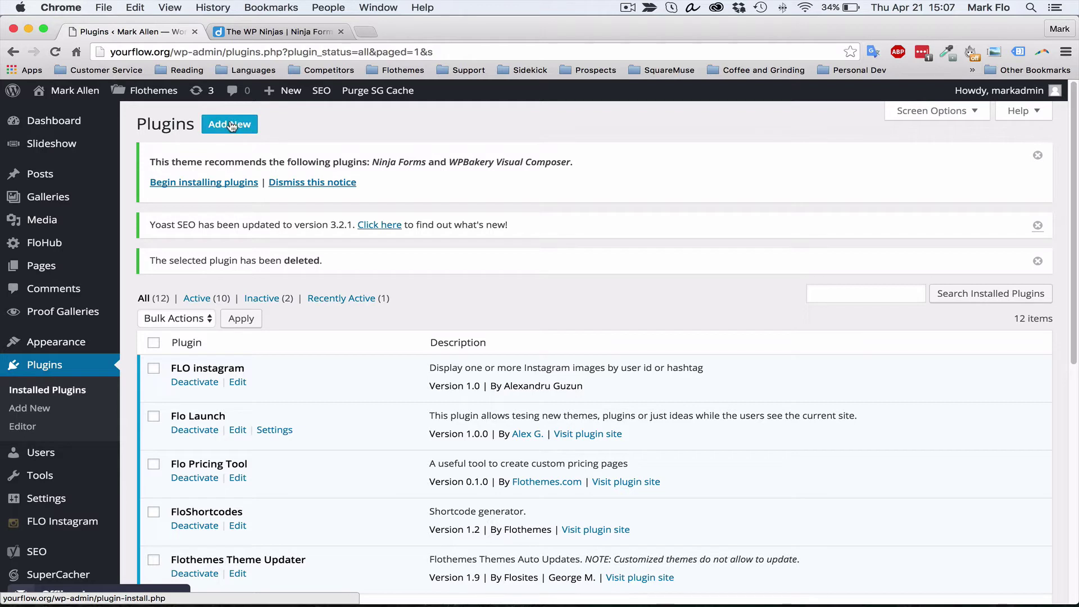
click(231, 125)
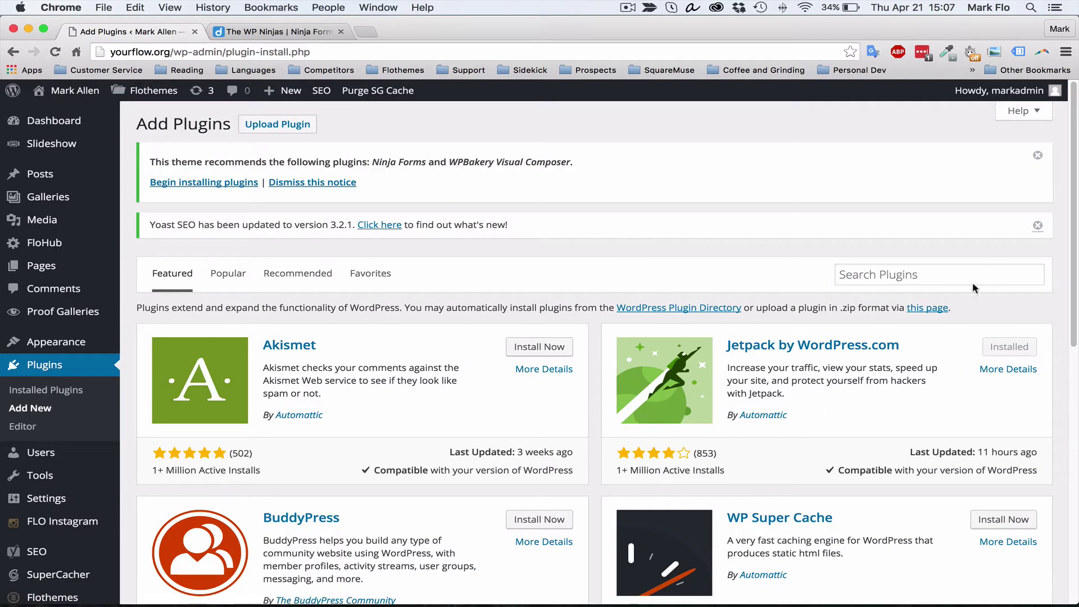
click(902, 275)
text(ninja fo)
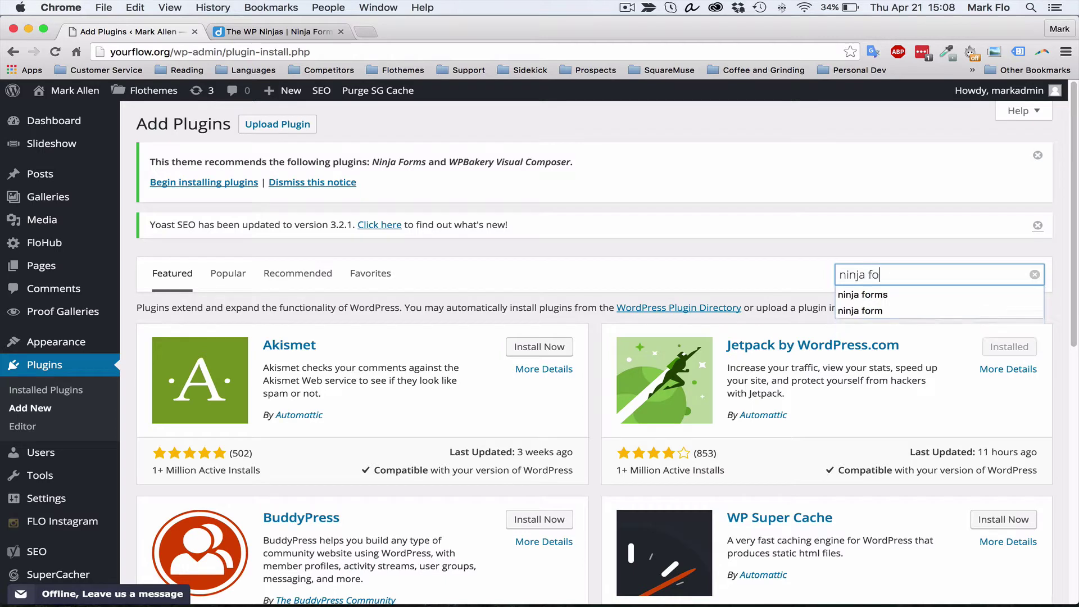
text(rms)
key(Return)
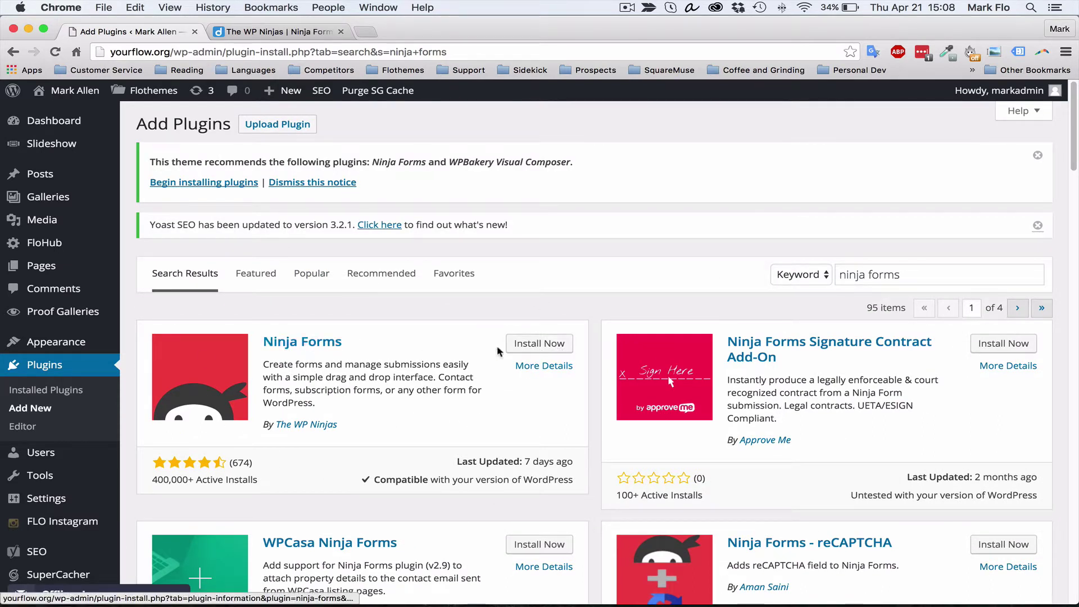
click(545, 347)
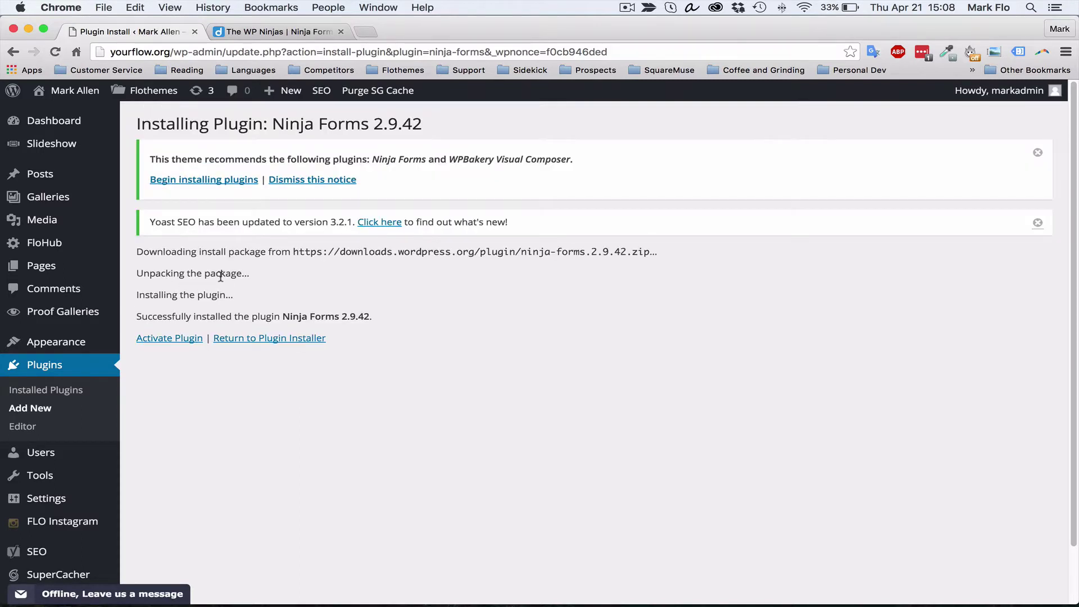
Step: Activate Ninja Forms and skip the Freemius data-sharing opt-in
drag(145, 296, 234, 296)
click(206, 311)
drag(168, 316, 351, 311)
click(350, 311)
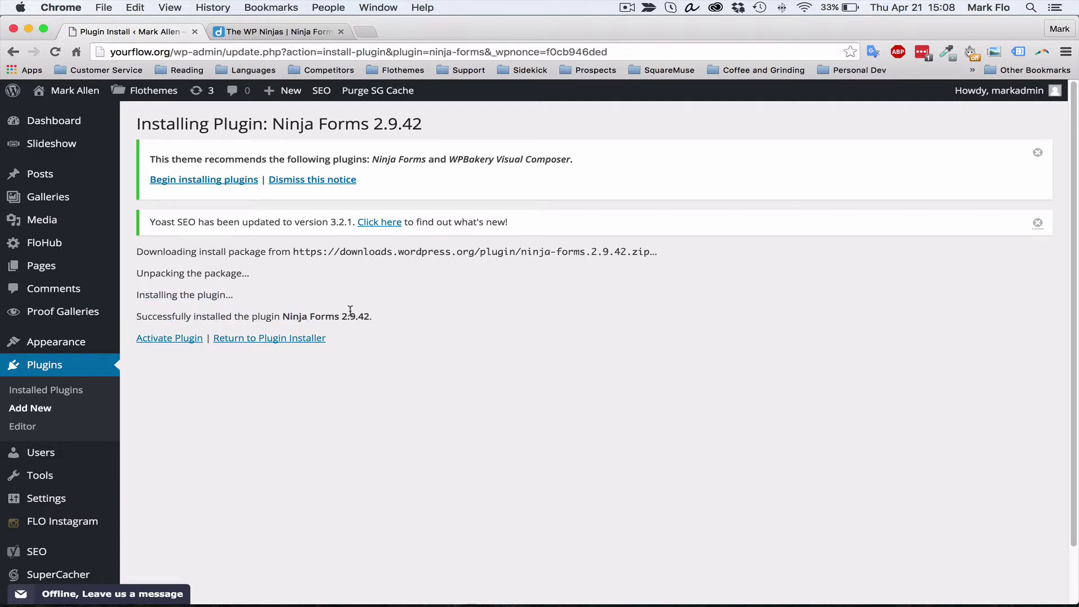
click(175, 342)
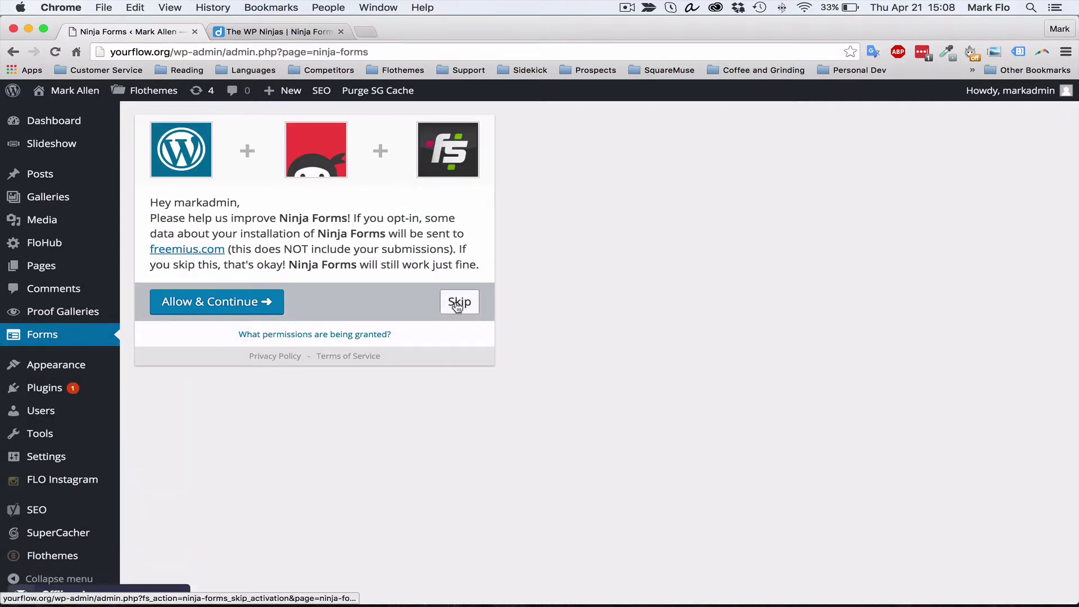
click(456, 302)
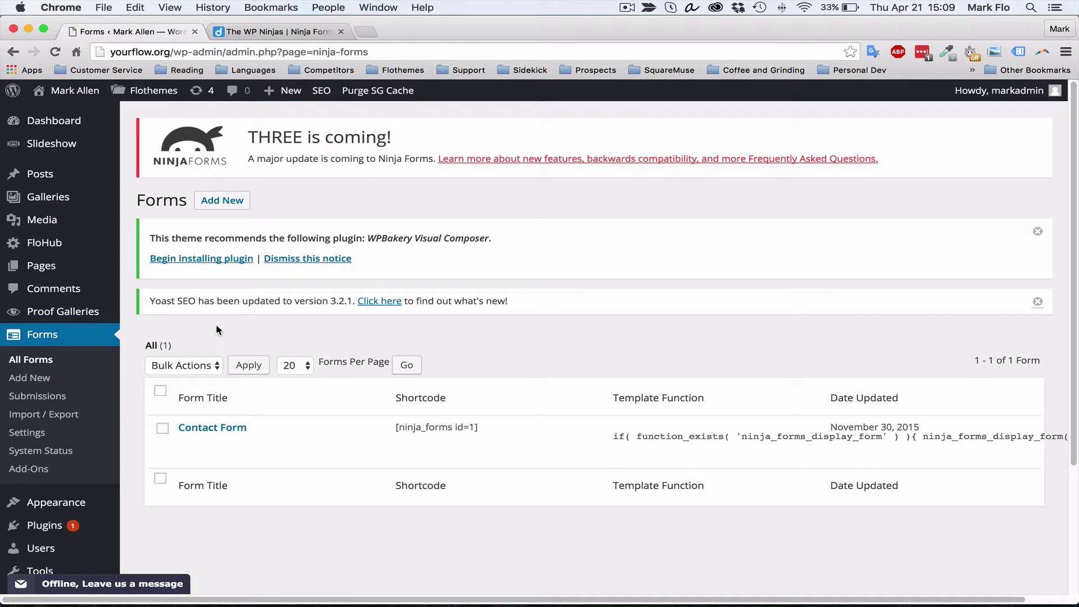
Step: Create a new blank form (ID 7) and review the Build Your Form field groups
click(239, 203)
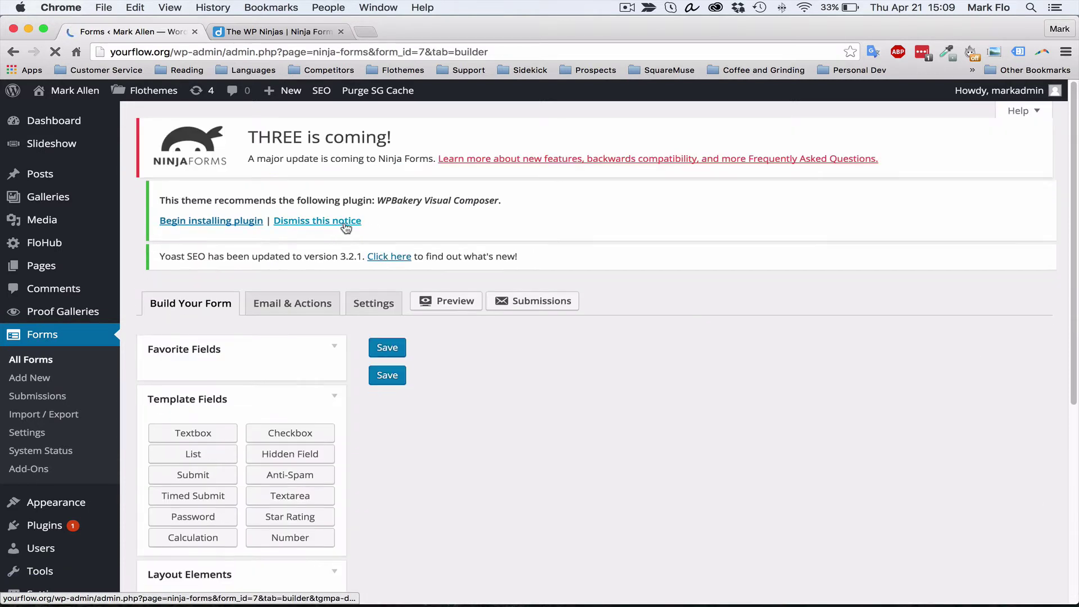
scroll(450, 349, down, 5)
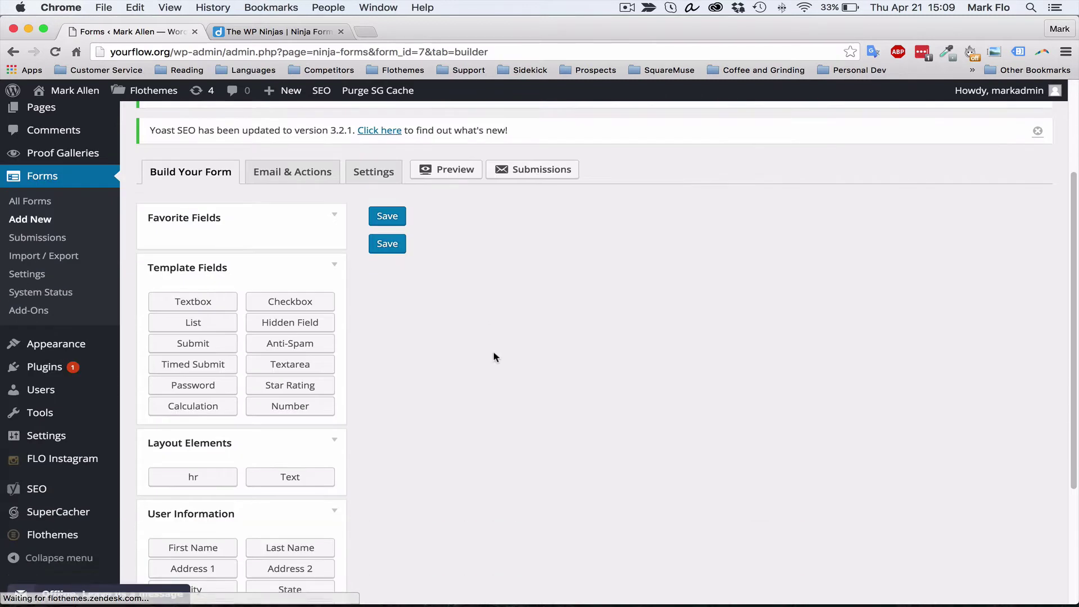
scroll(338, 236, up, 1)
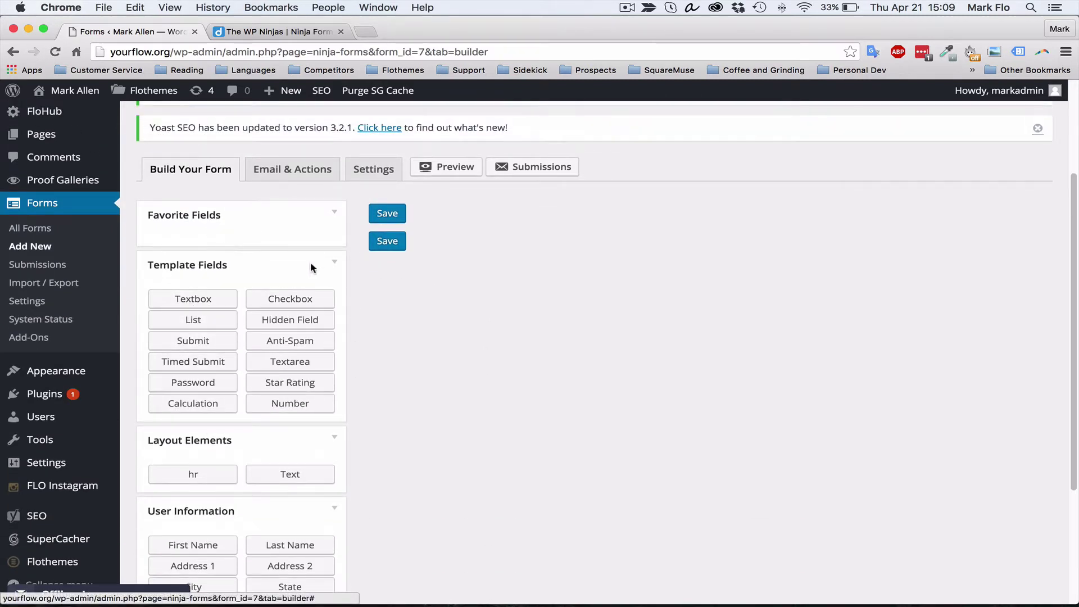
scroll(231, 216, down, 3)
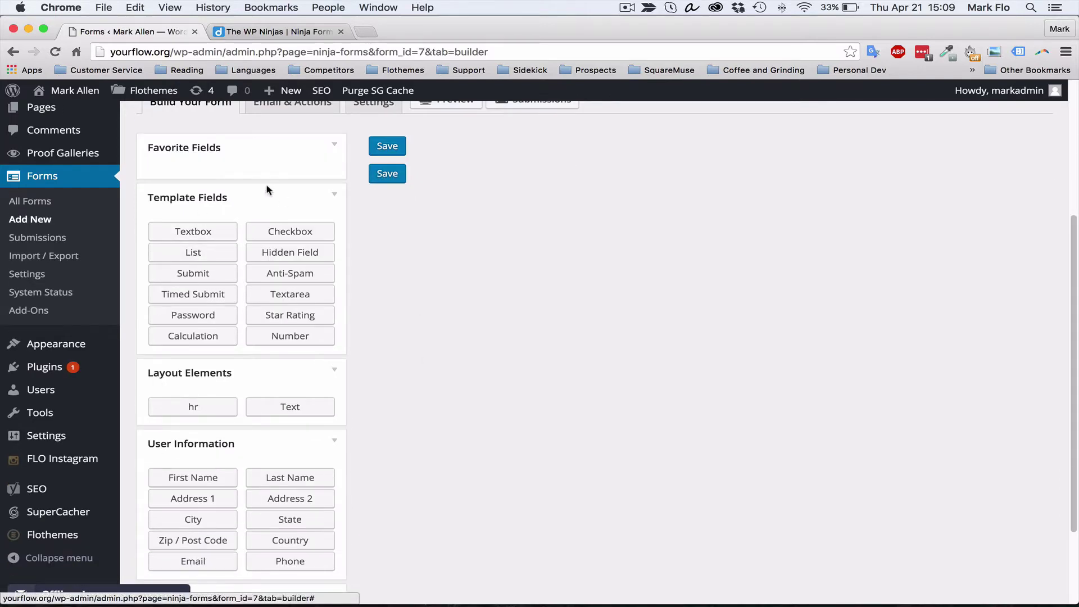
scroll(222, 272, down, 4)
scroll(264, 307, up, 10)
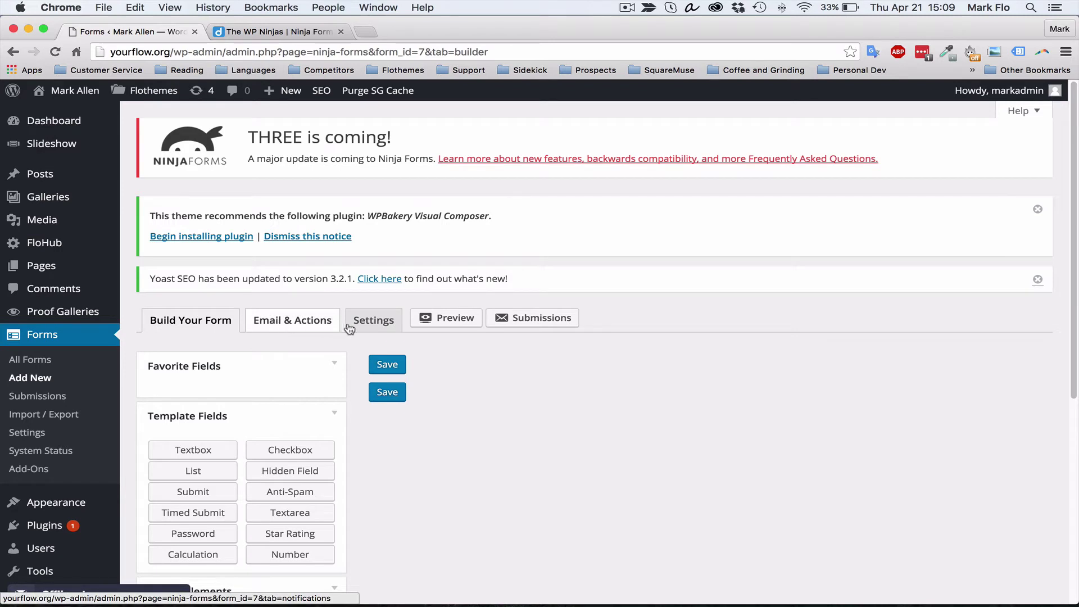
scroll(363, 326, down, 1)
scroll(360, 324, down, 1)
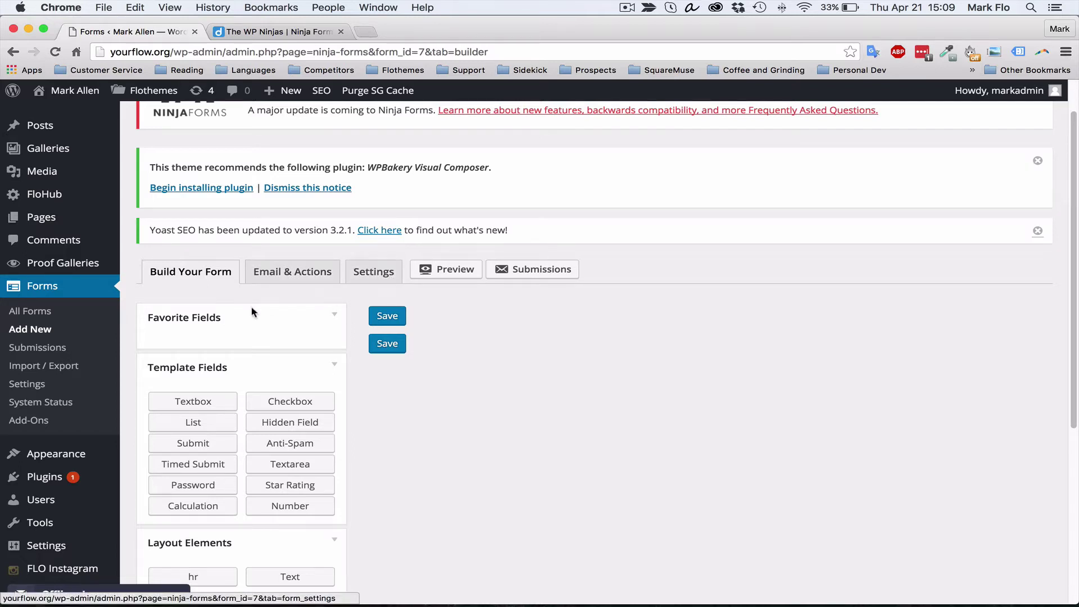
scroll(253, 308, down, 5)
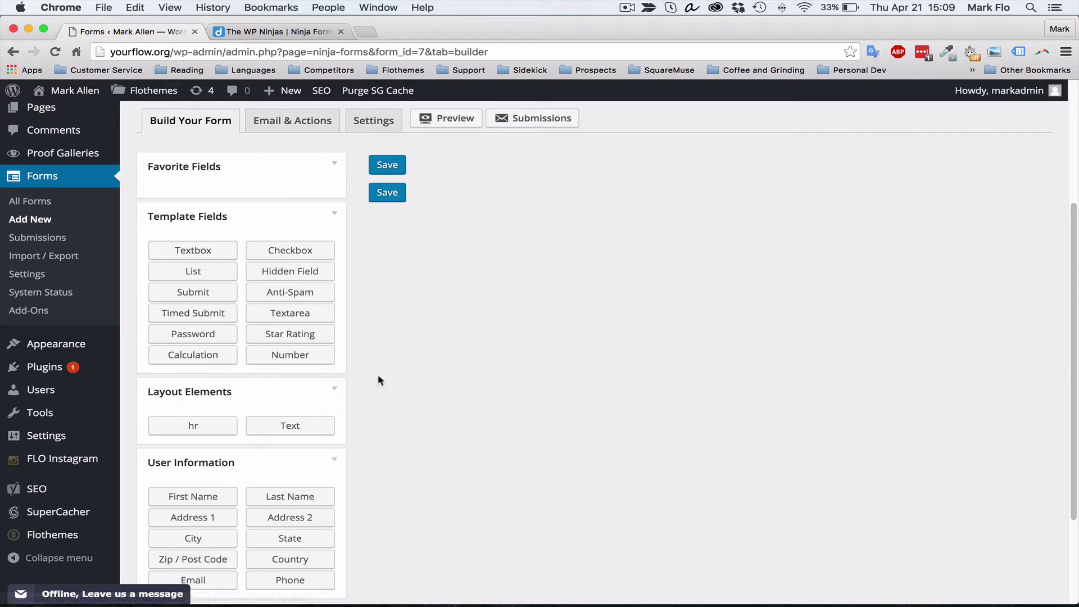
scroll(283, 220, down, 1)
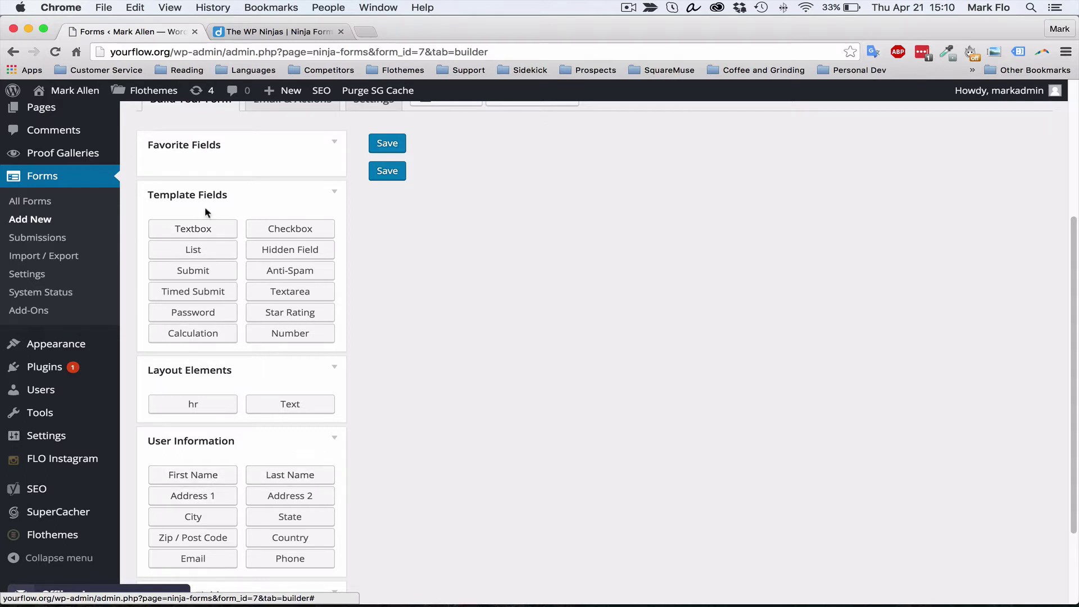
Step: Add a textbox labelled Name with its label positioned inside the element
click(195, 229)
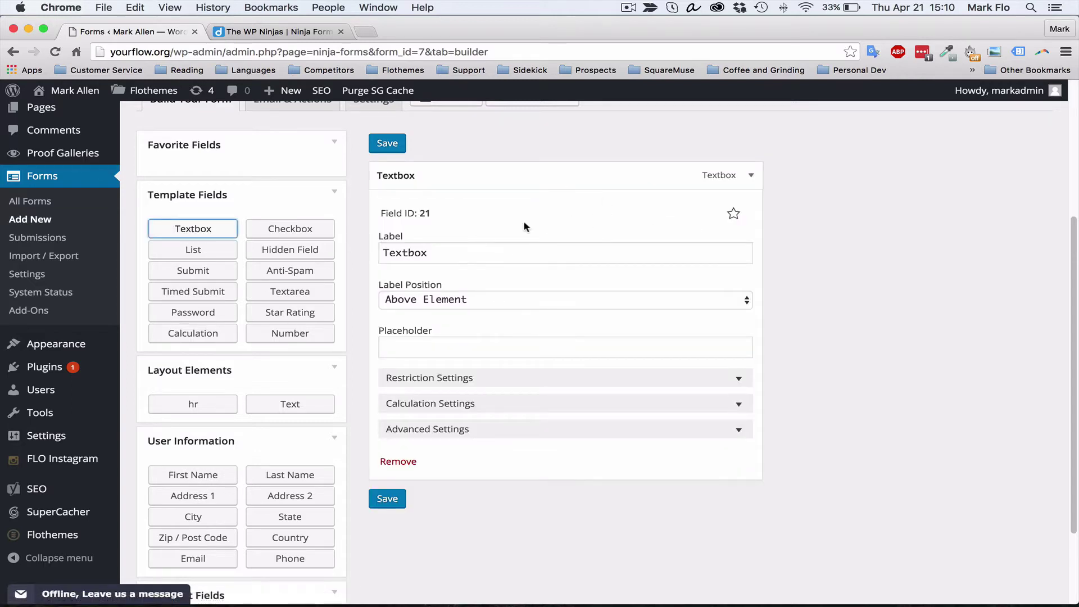
drag(483, 256, 365, 252)
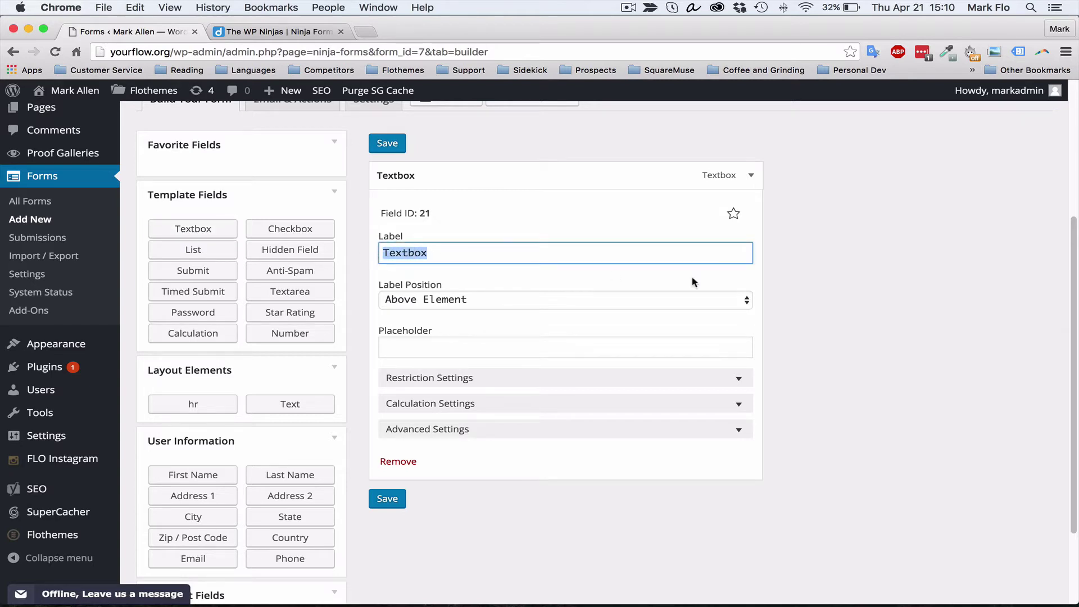
text(Name)
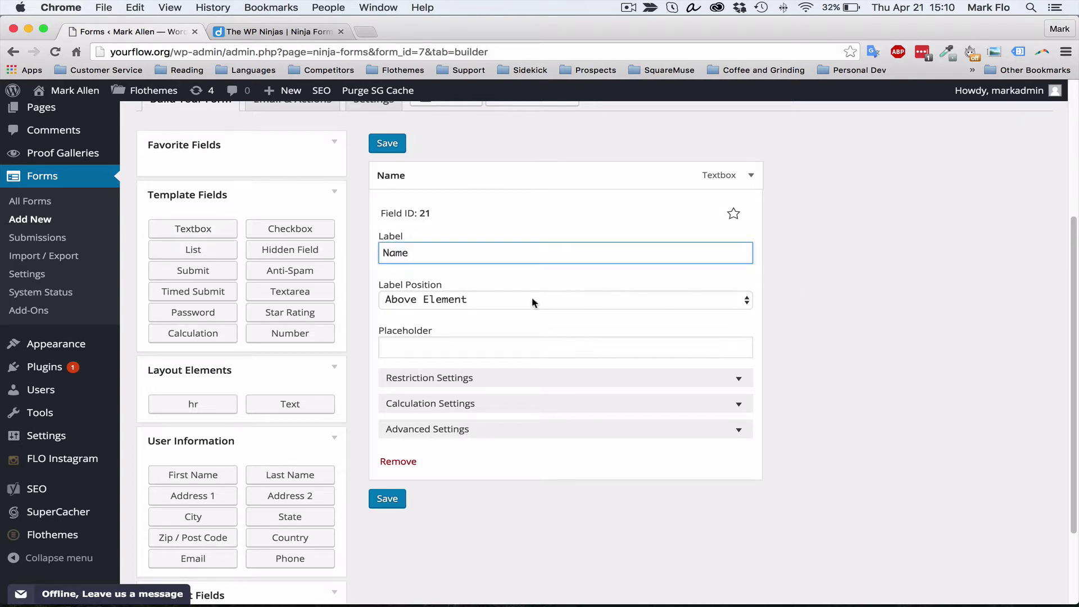
click(467, 288)
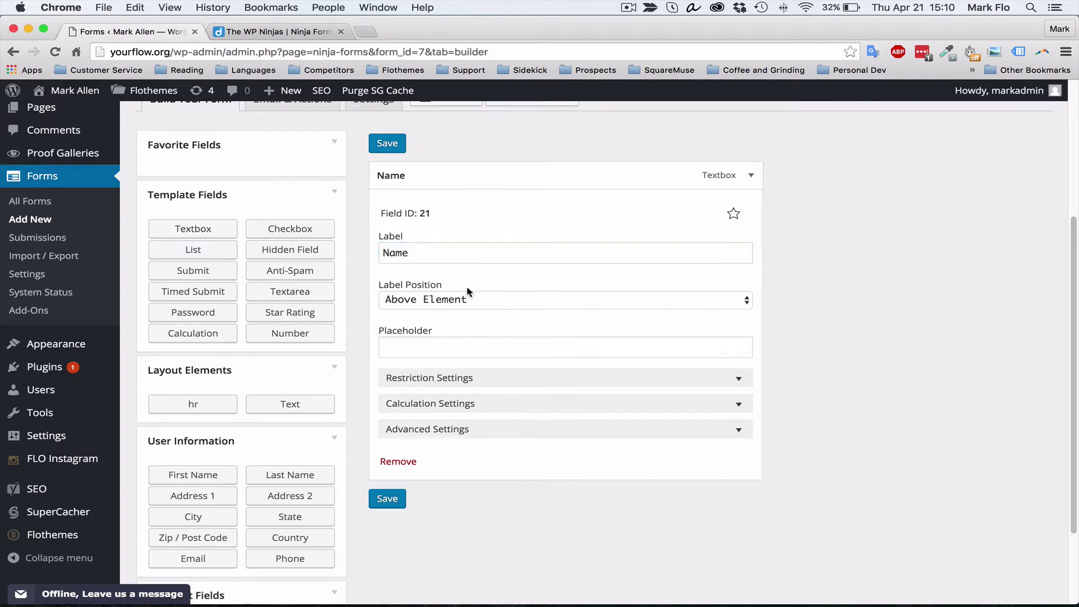
click(441, 304)
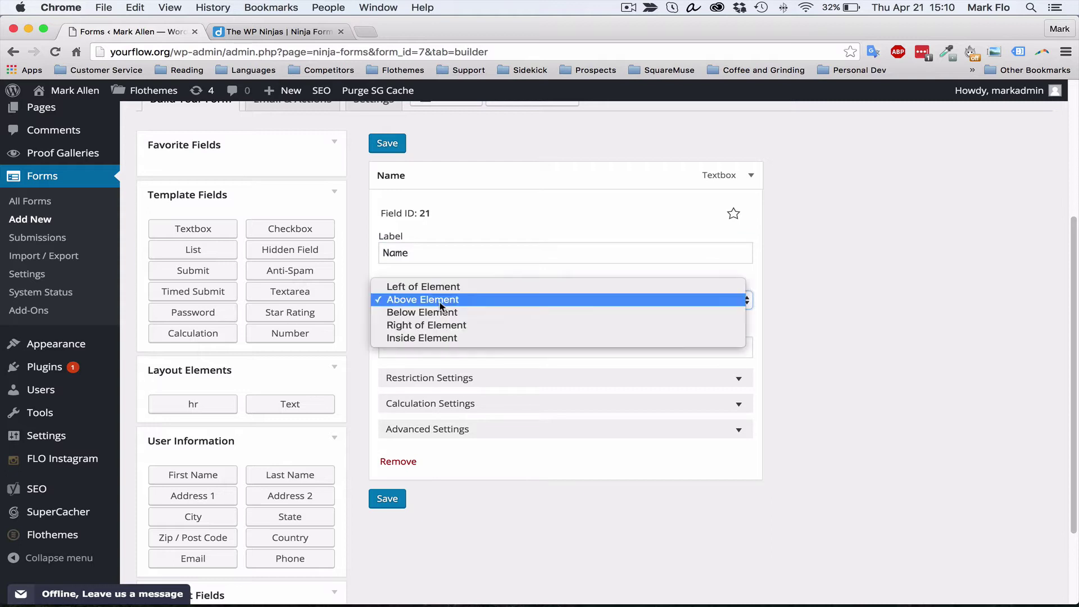
click(424, 338)
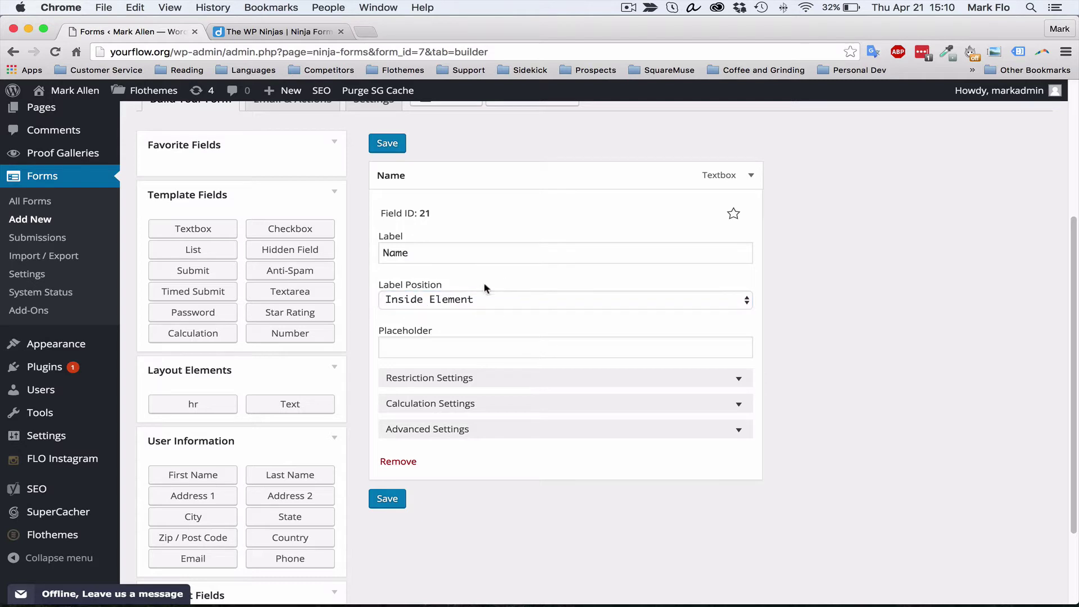
Step: Give the Name field placeholder 'add your full name' and make it required
click(396, 345)
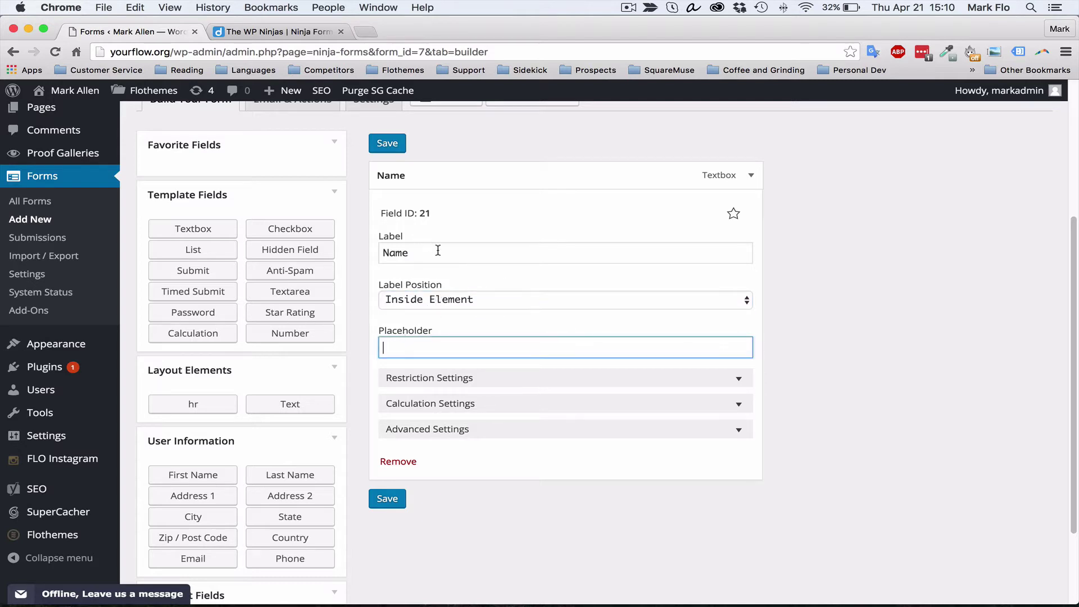
double_click(416, 252)
click(470, 252)
click(414, 343)
text(add your full name)
click(779, 380)
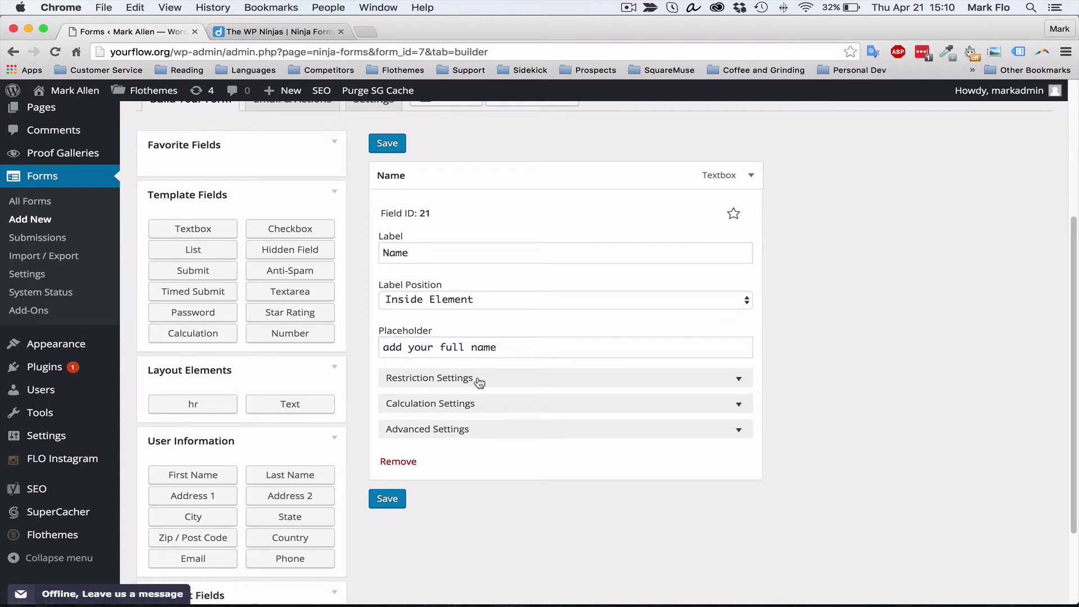
click(736, 384)
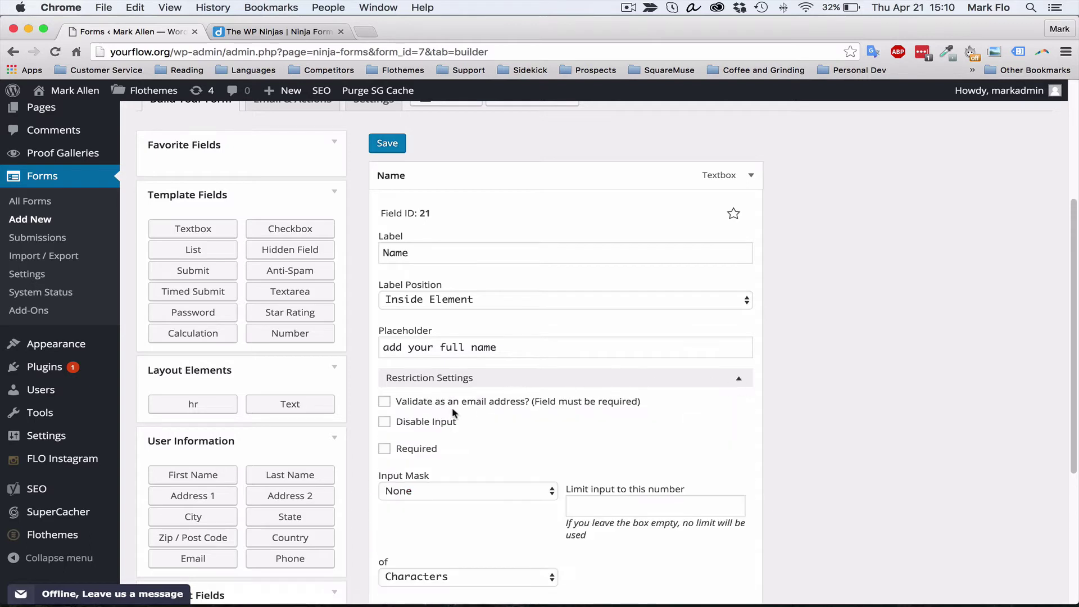
click(386, 450)
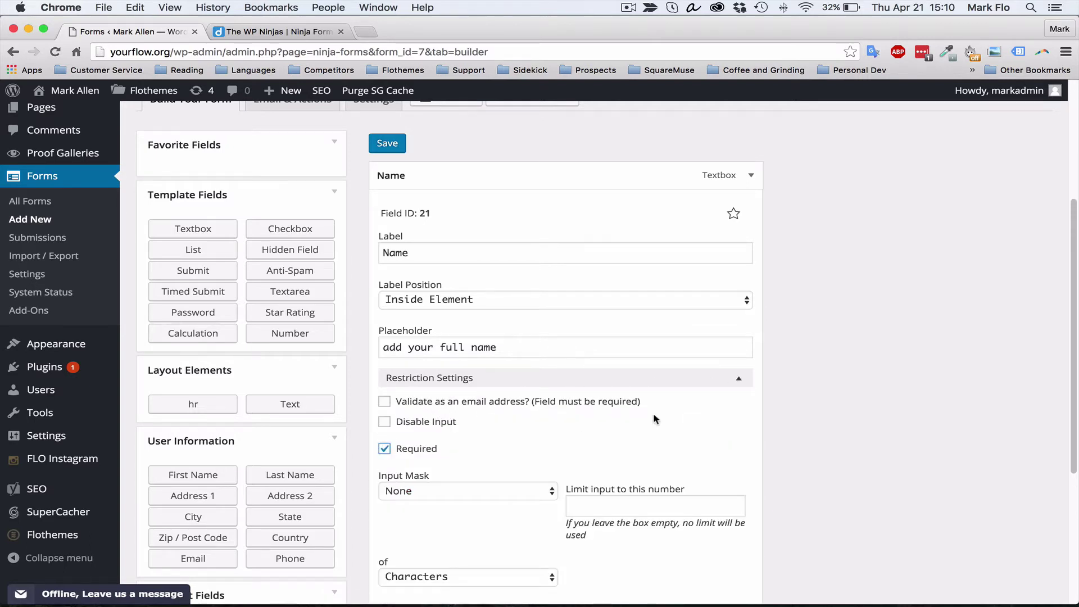
click(740, 380)
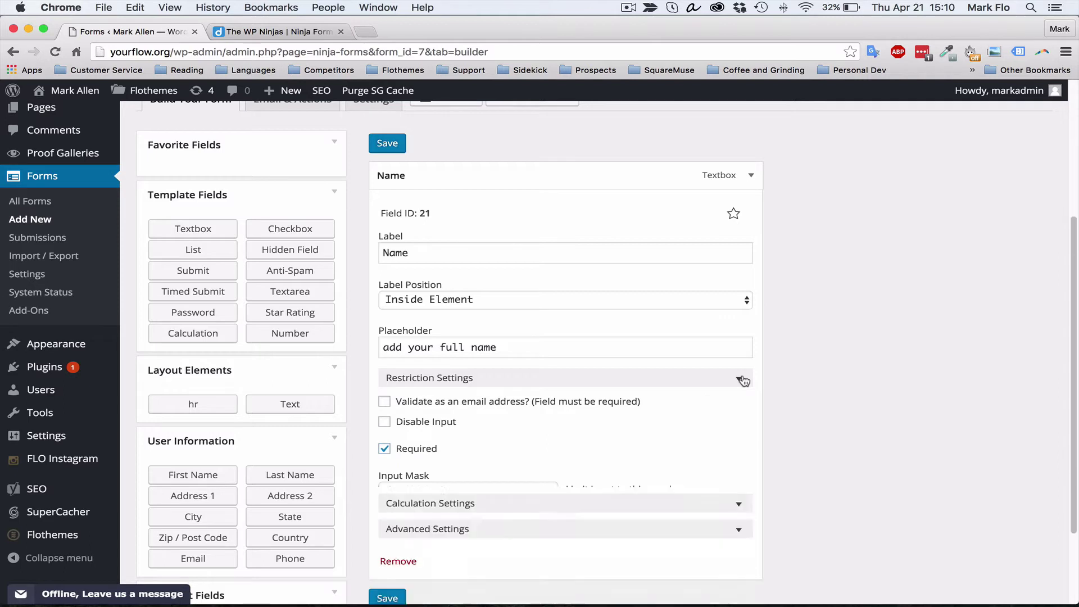
click(750, 177)
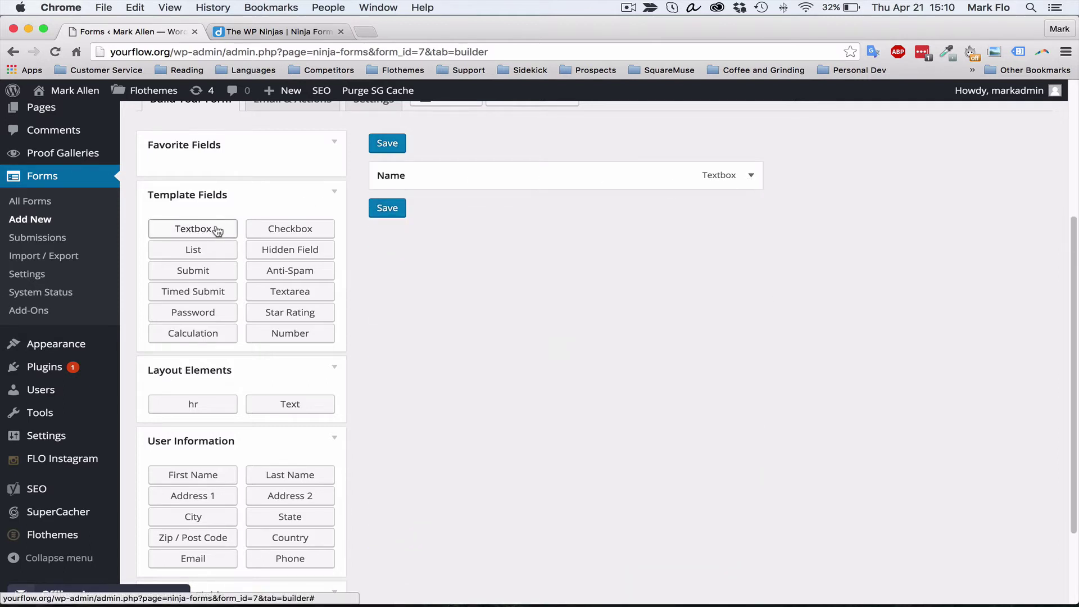
Step: Add a required Email field with inside label and placeholder 'Add your email'
scroll(562, 427, down, 2)
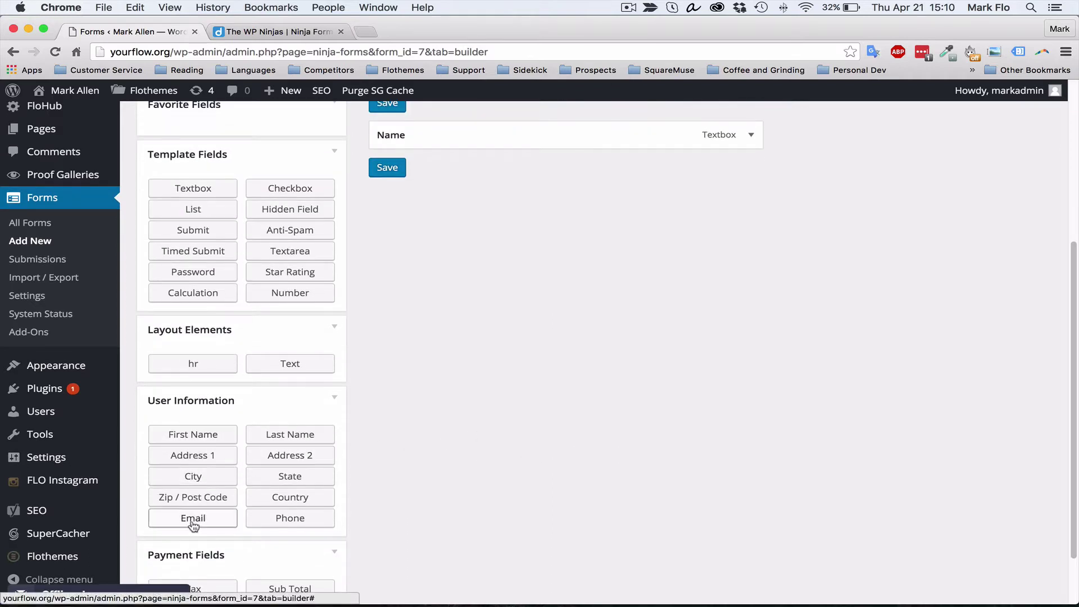
click(194, 520)
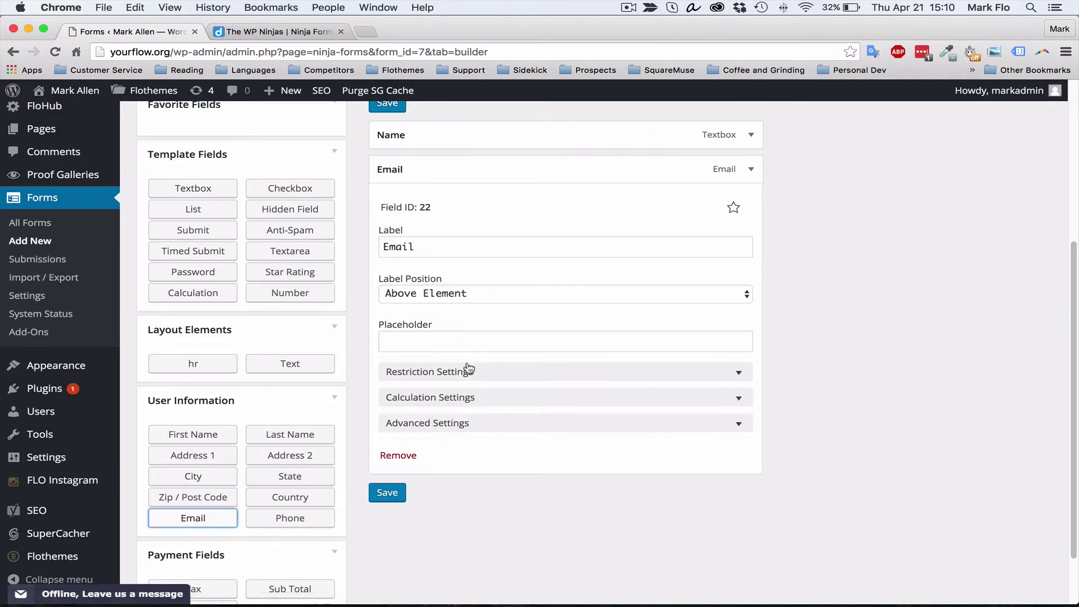
click(442, 294)
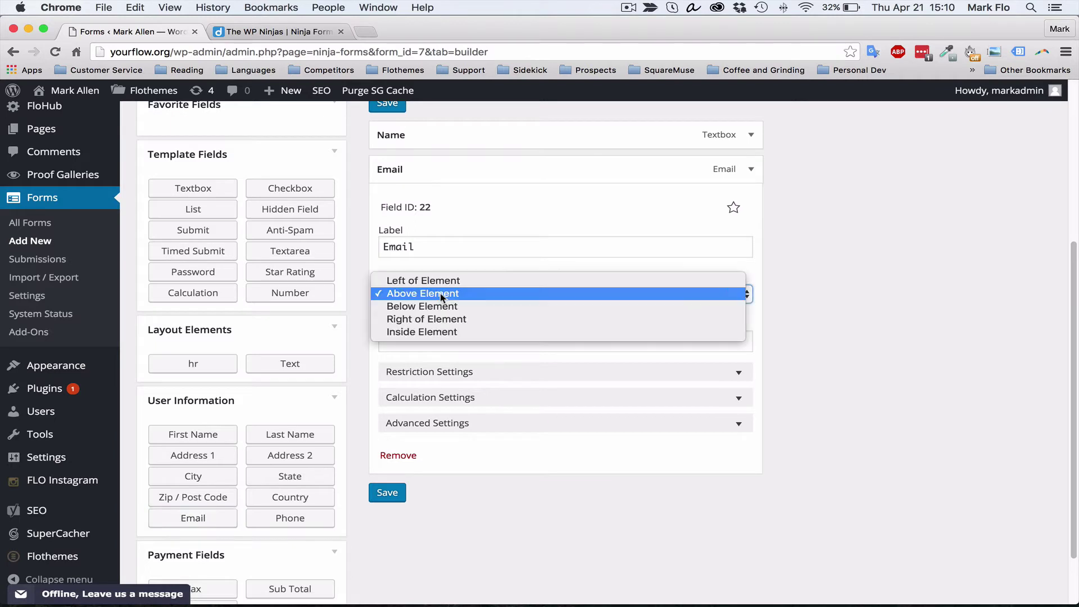
click(429, 333)
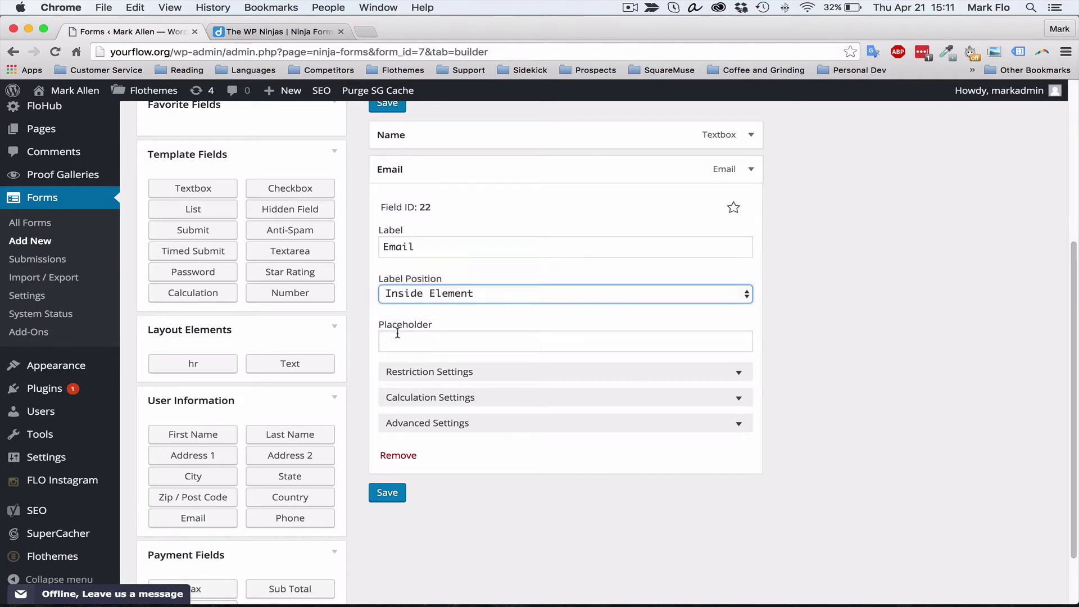
click(430, 341)
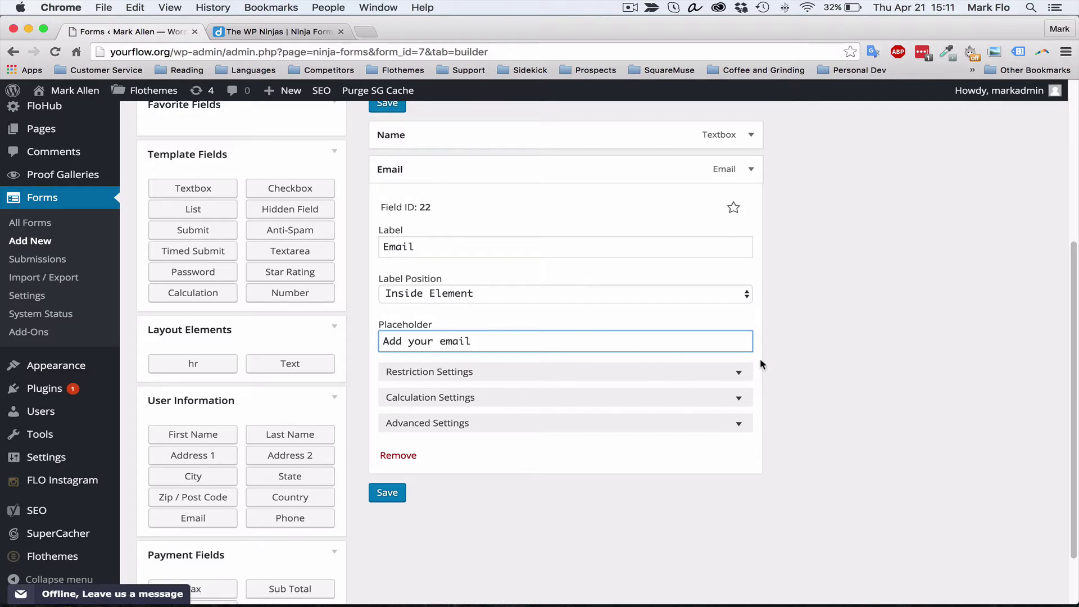
click(741, 375)
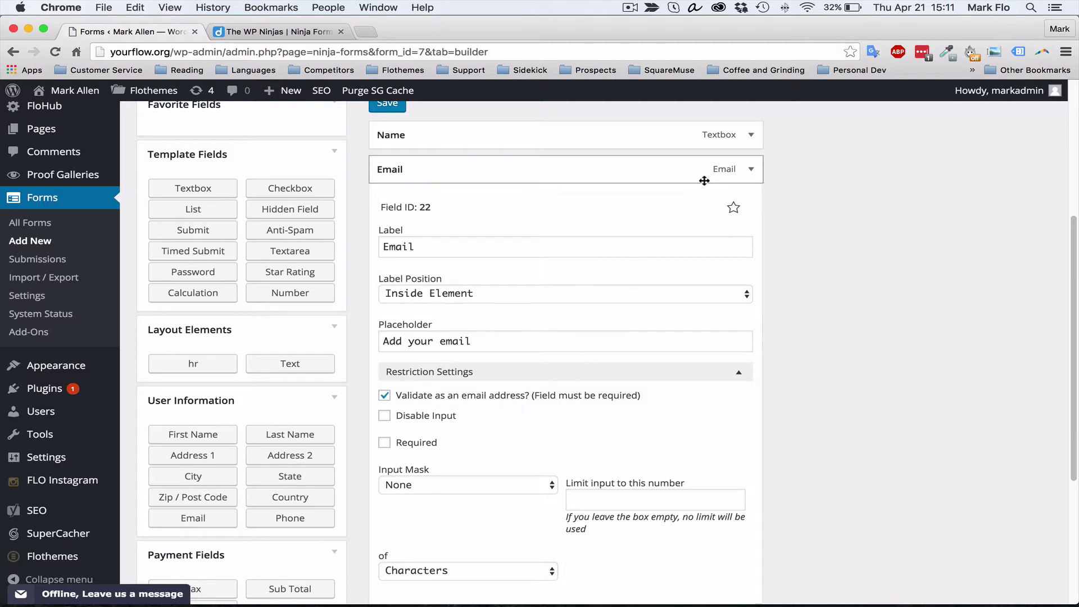
click(384, 442)
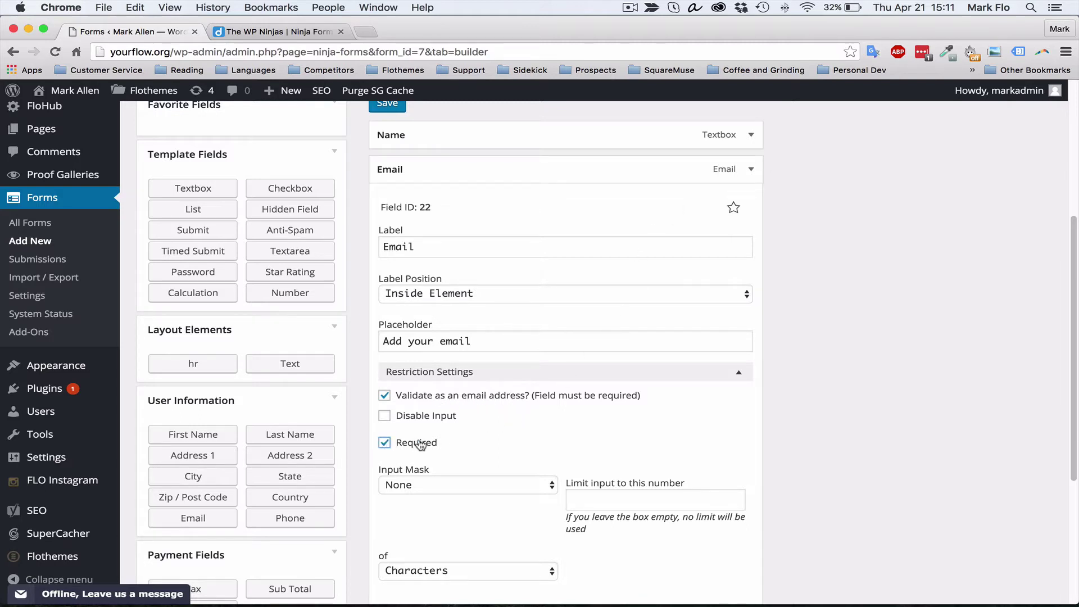
click(750, 171)
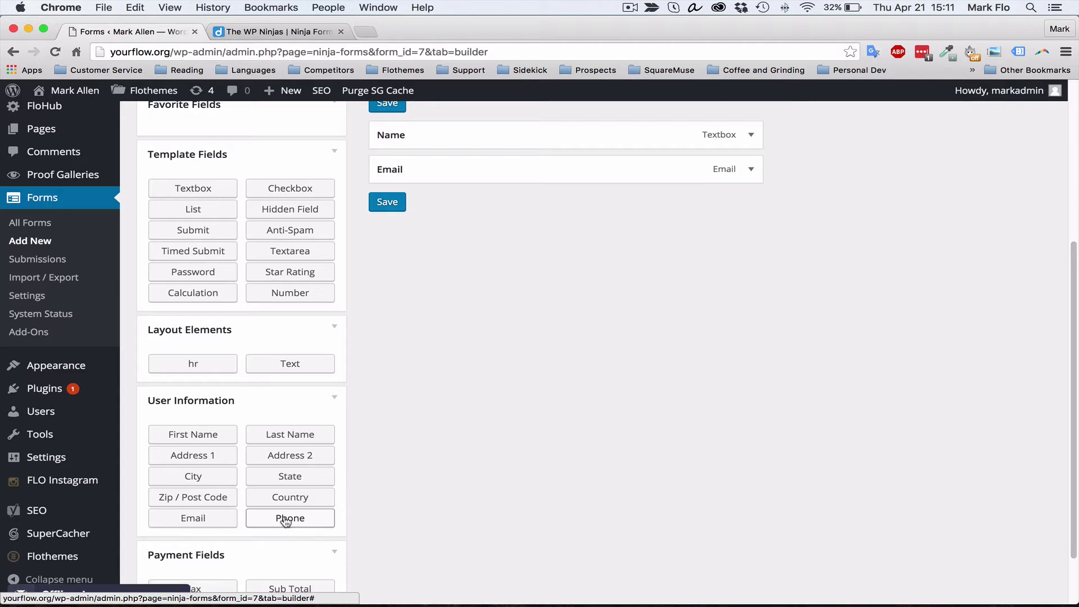
Step: Add a required Phone textbox with inside label and placeholder 'Phone Number'
click(202, 193)
drag(435, 281, 376, 281)
text(Phone)
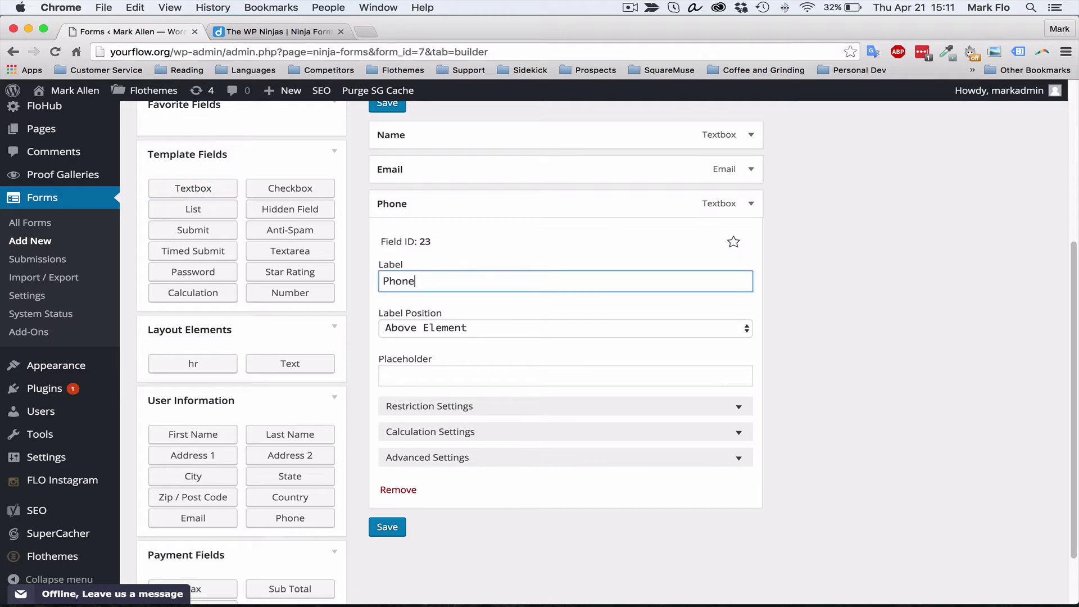
click(415, 332)
click(426, 367)
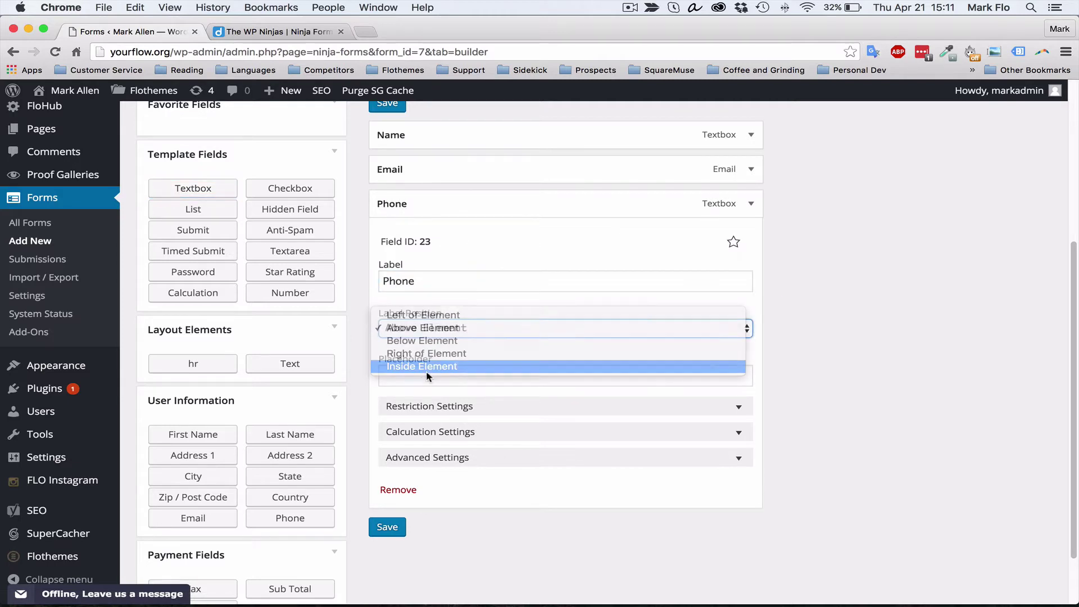
click(422, 374)
text(Phone Number)
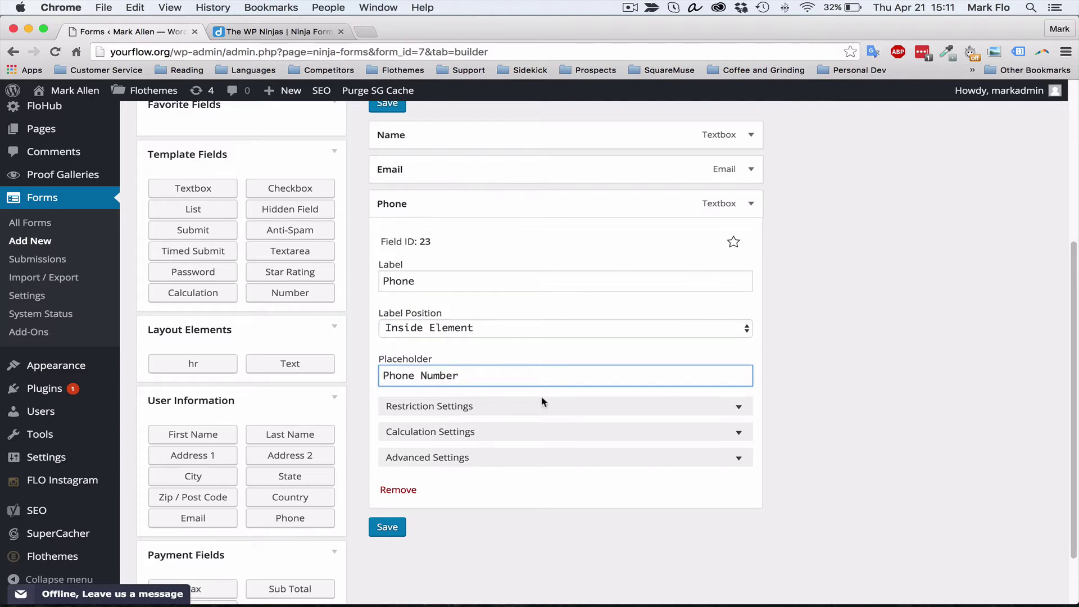
click(732, 407)
click(385, 476)
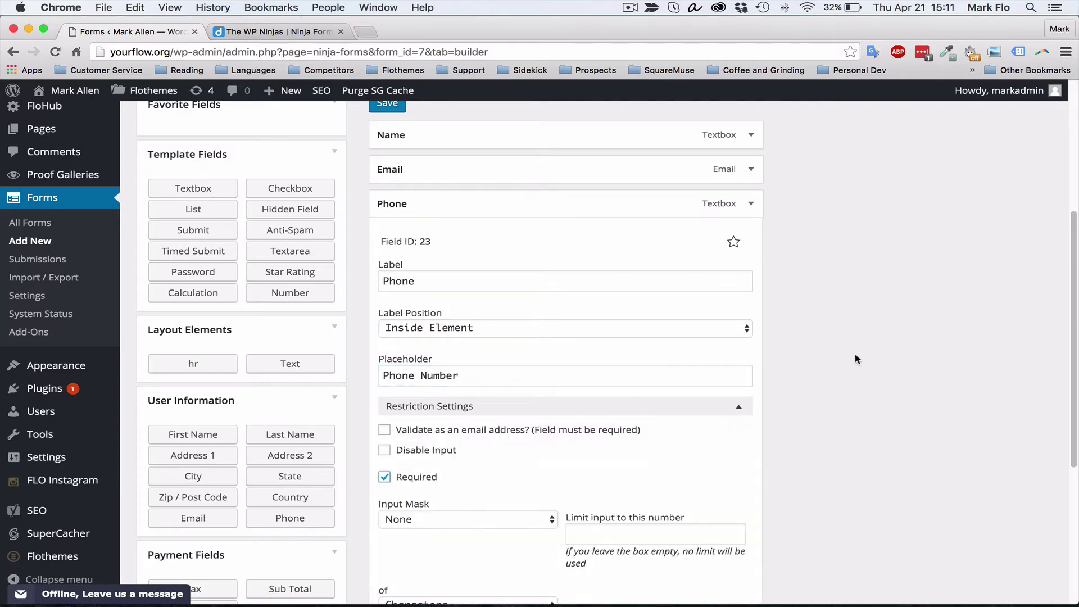
click(739, 409)
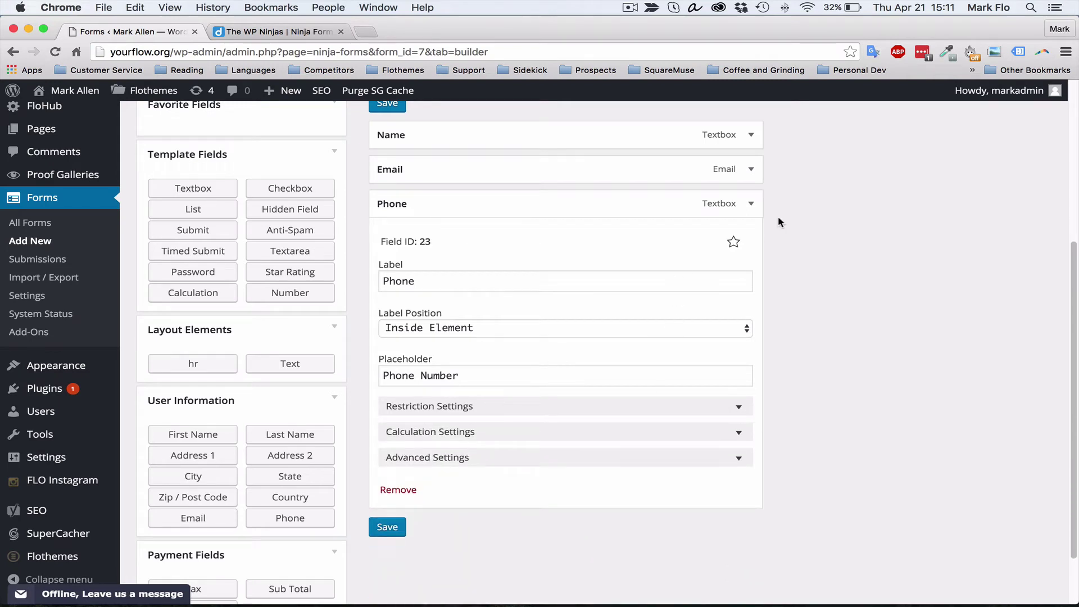
click(752, 203)
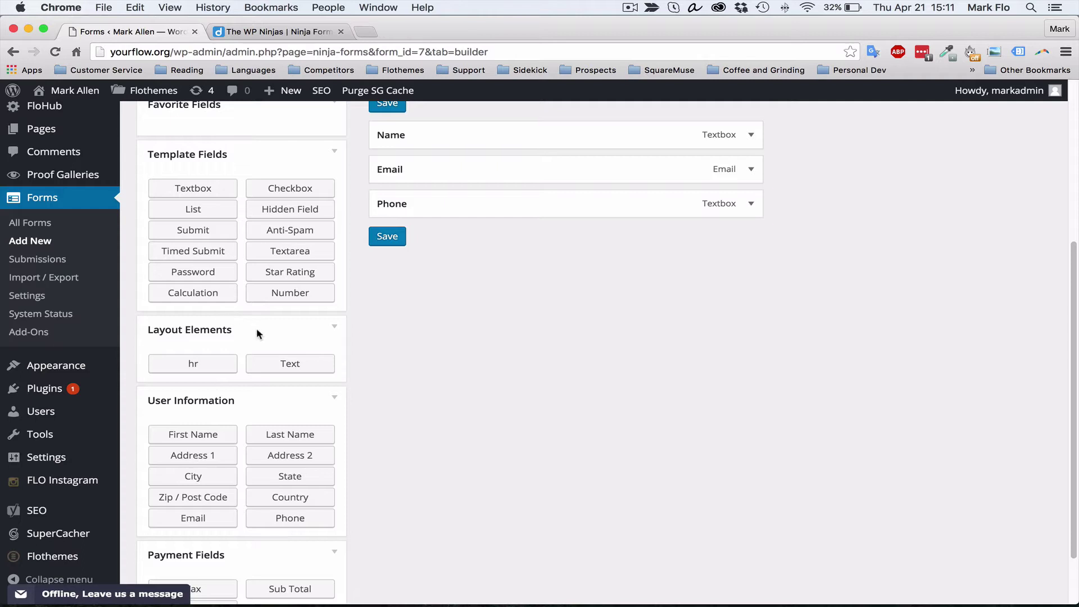
Step: Add a Message textarea with inside label and default text 'Let us know more about your event.'
click(294, 254)
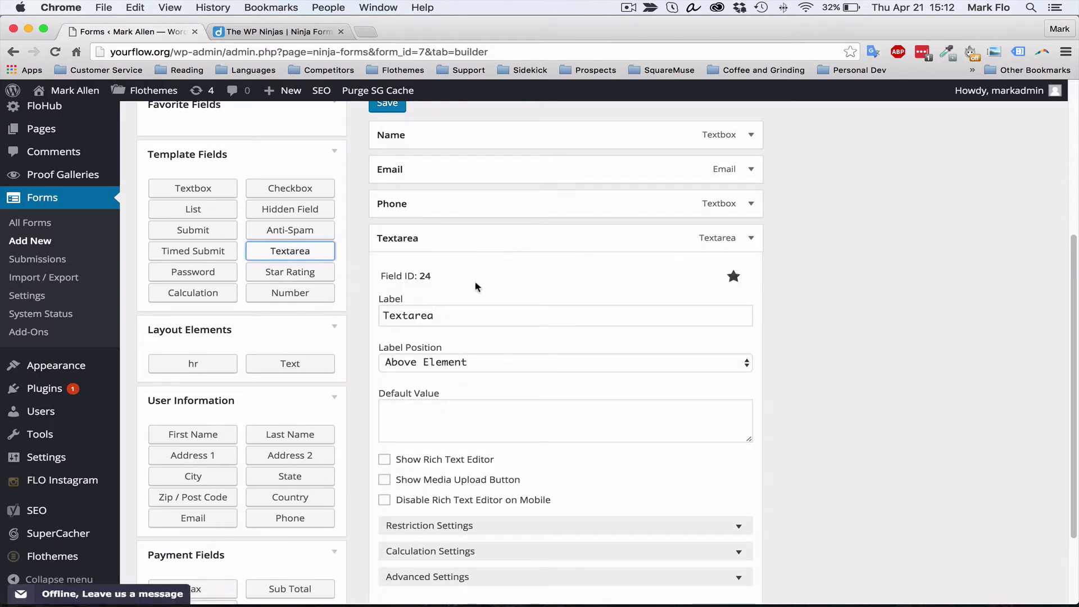
drag(472, 319, 351, 315)
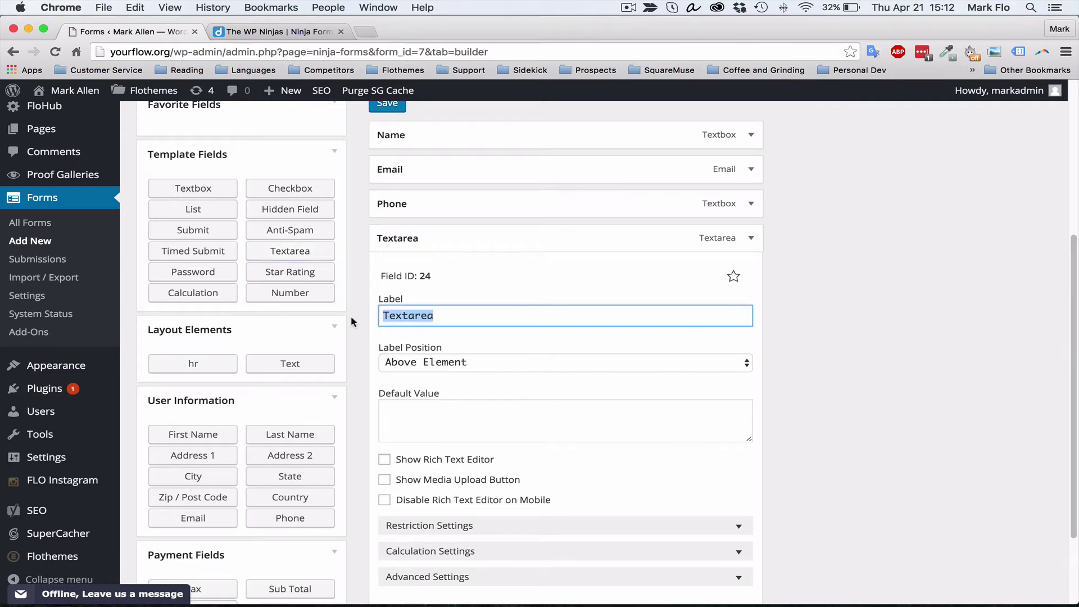
text(Message)
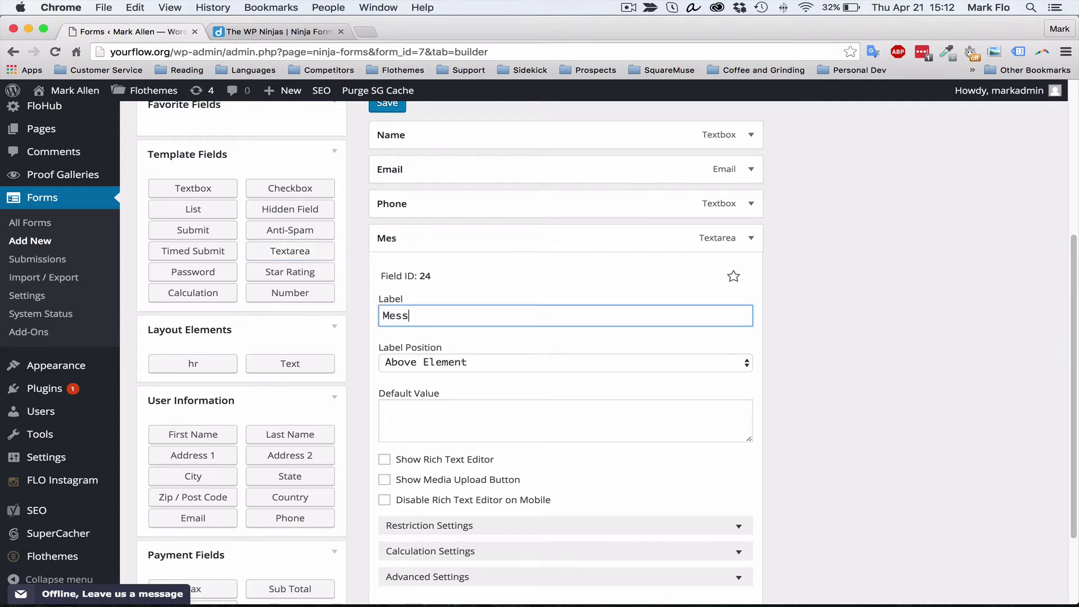
click(431, 360)
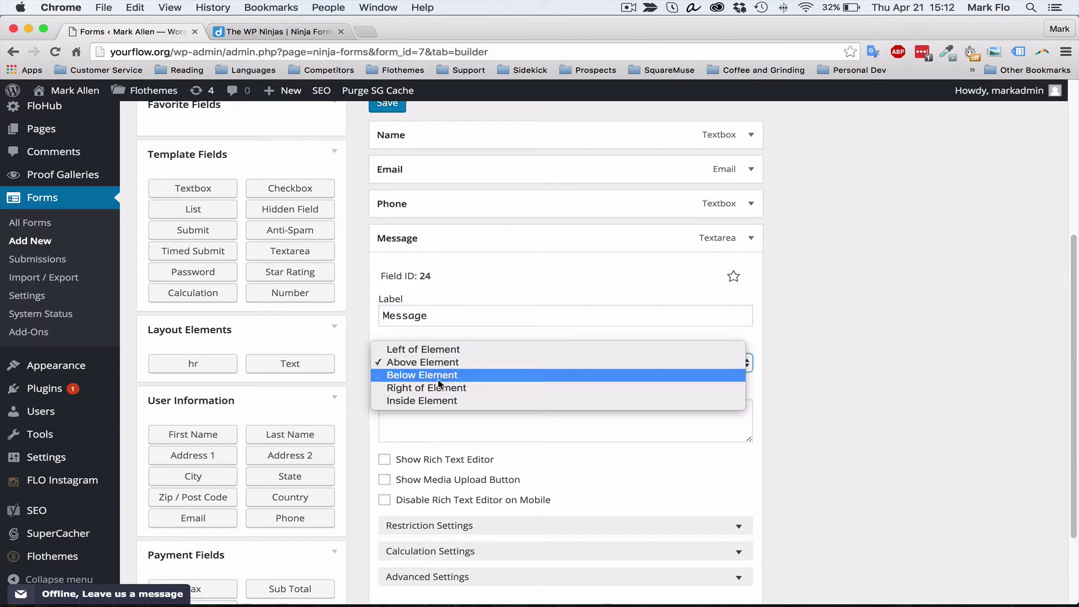
click(454, 405)
click(459, 415)
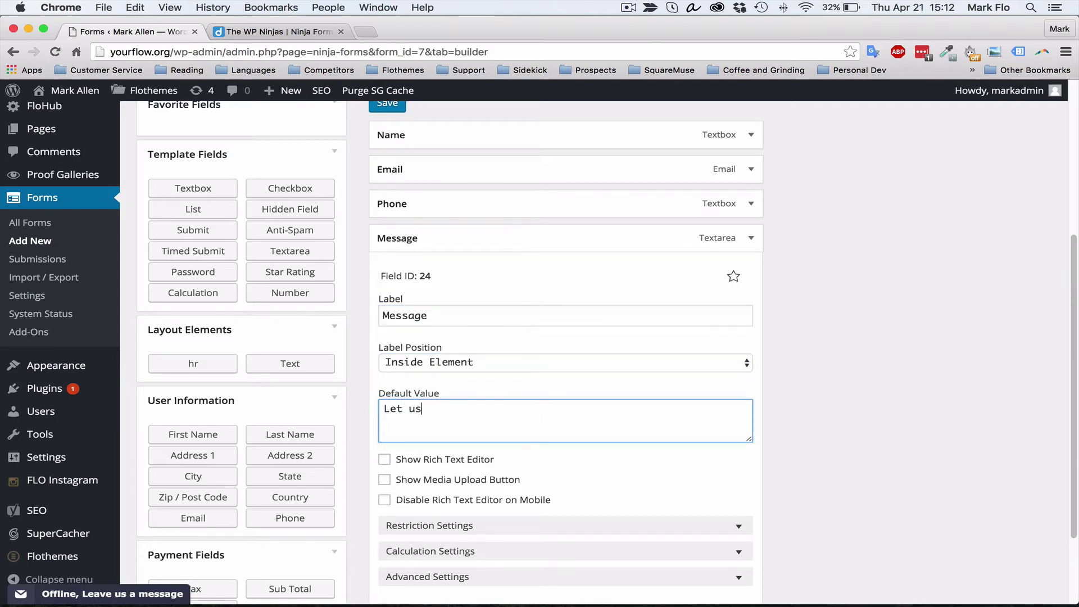
text(Let us know more about your event.)
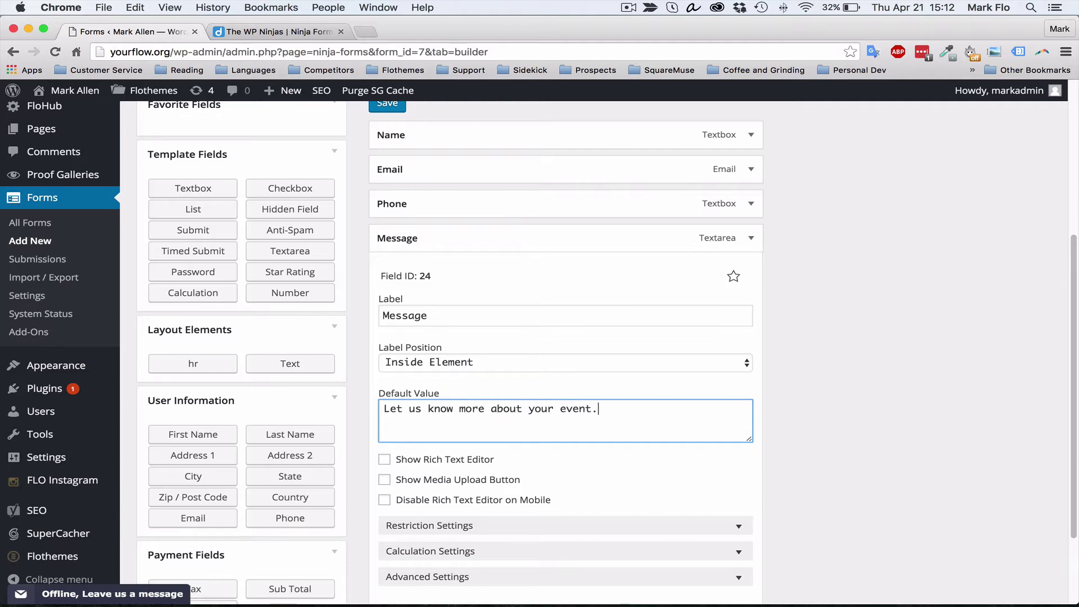
click(751, 238)
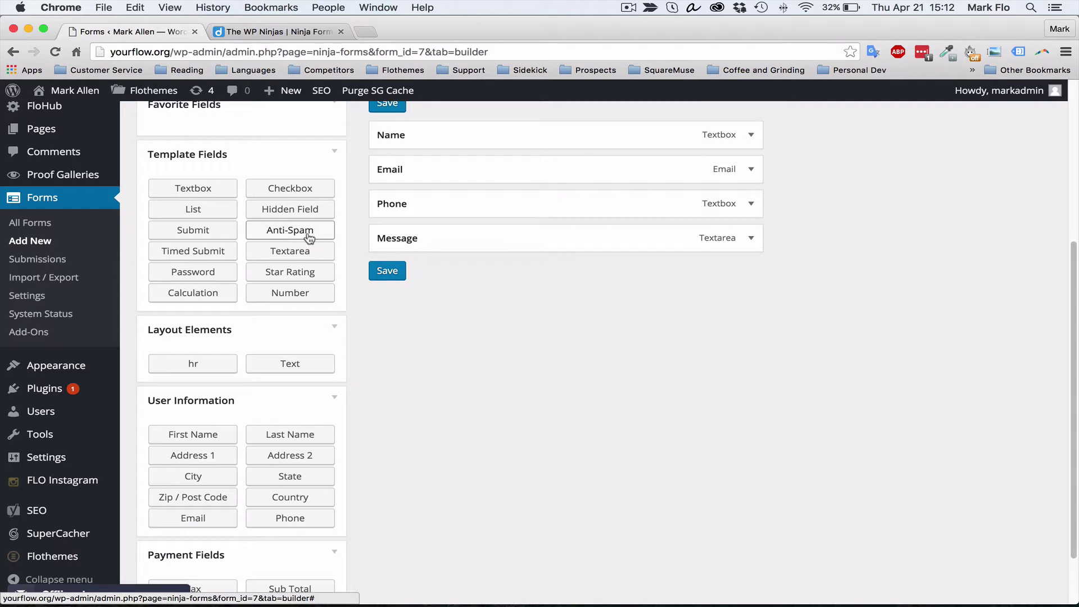
Step: Add an Anti-Spam field with question 'what is 2-1' and answer 1
click(285, 234)
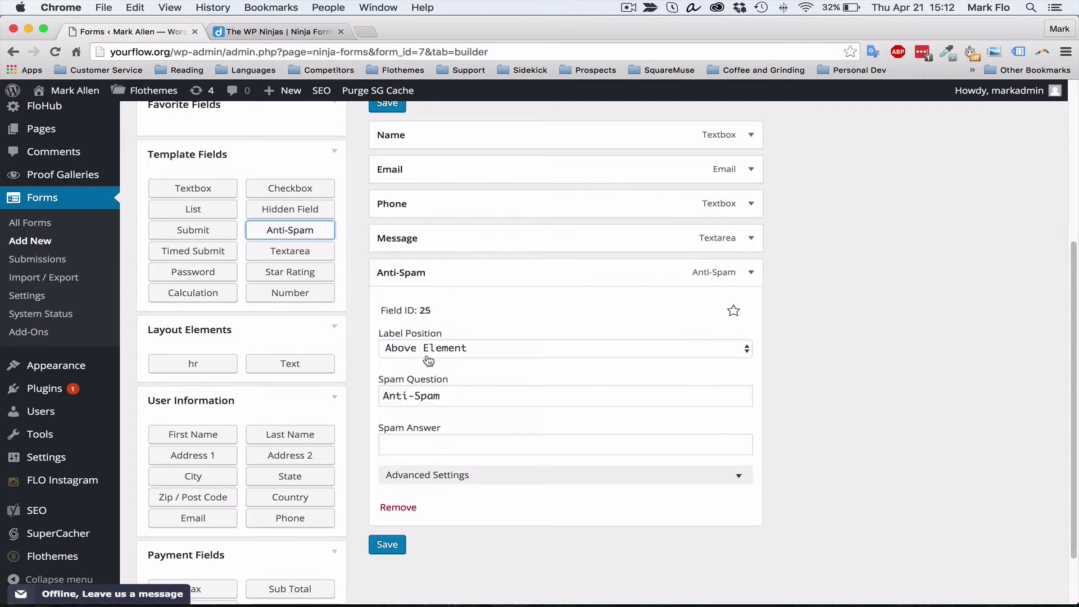
click(443, 348)
click(443, 348)
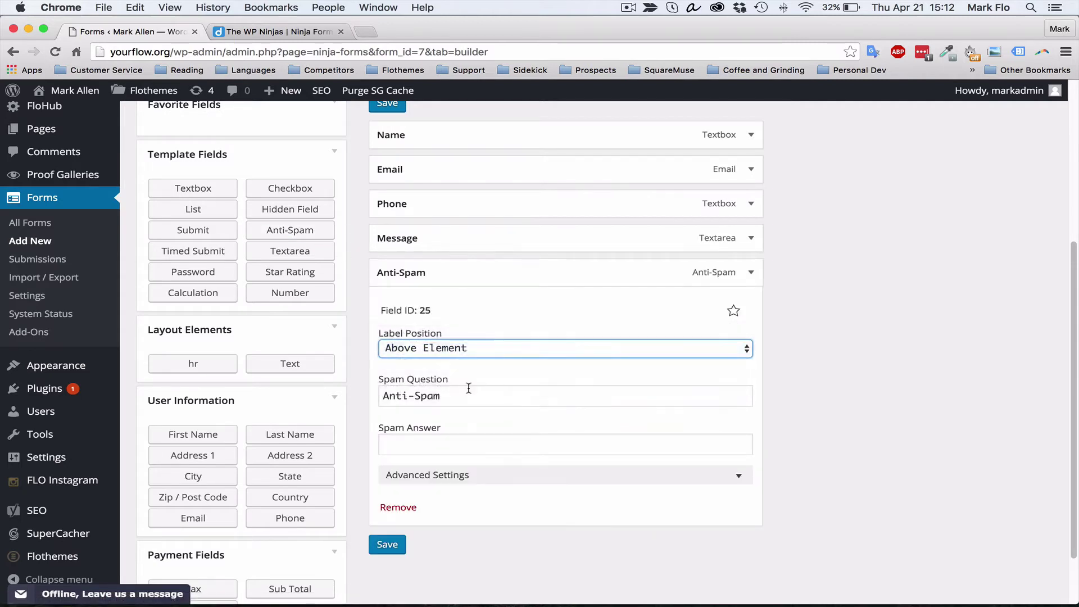
click(425, 397)
triple_click(425, 397)
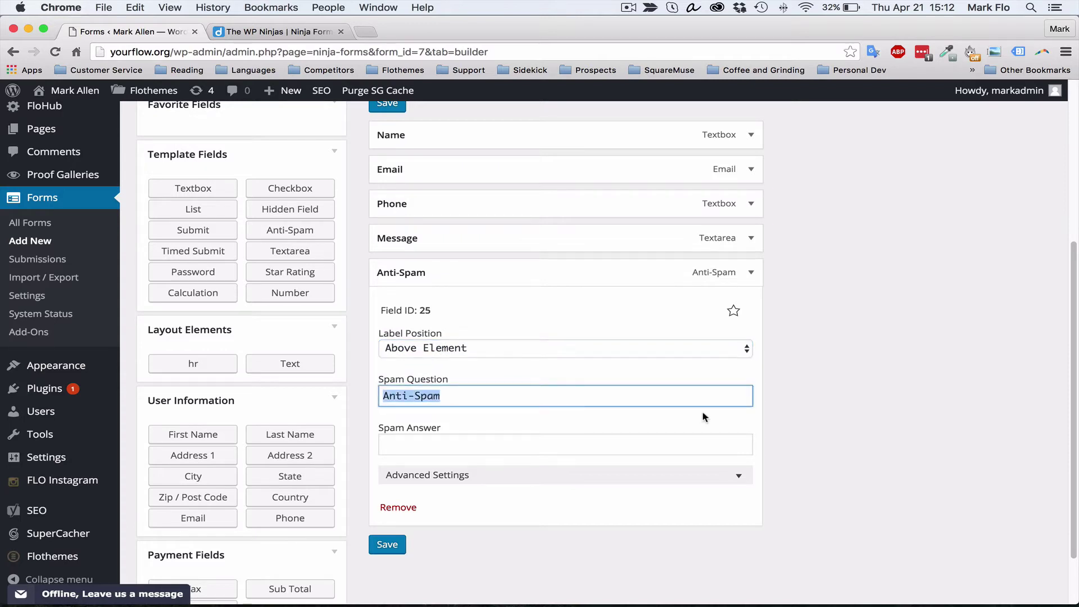
text(what is 2-1)
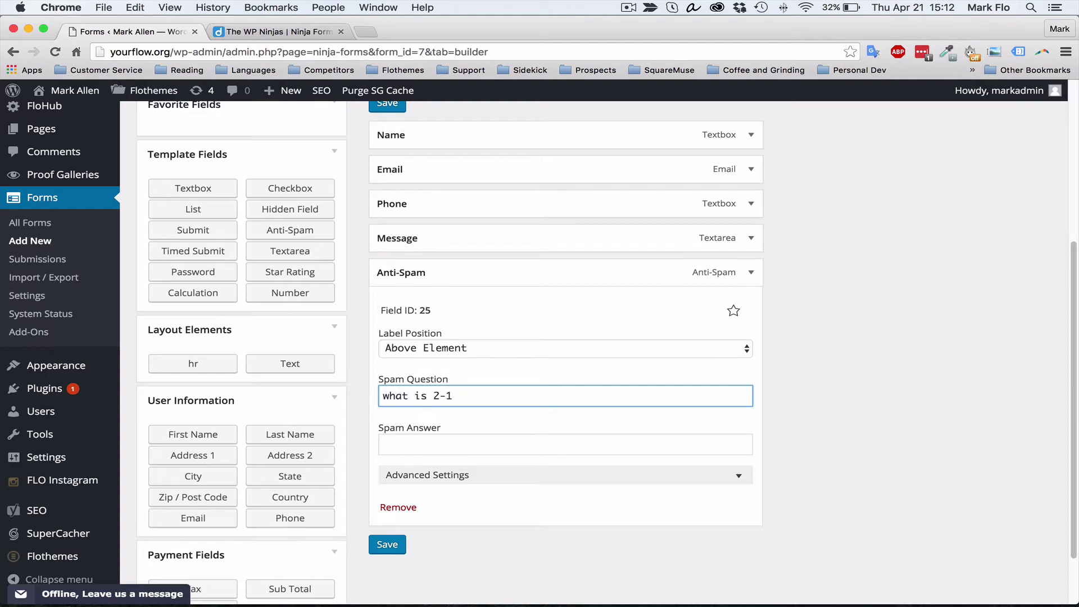
click(652, 442)
text(1)
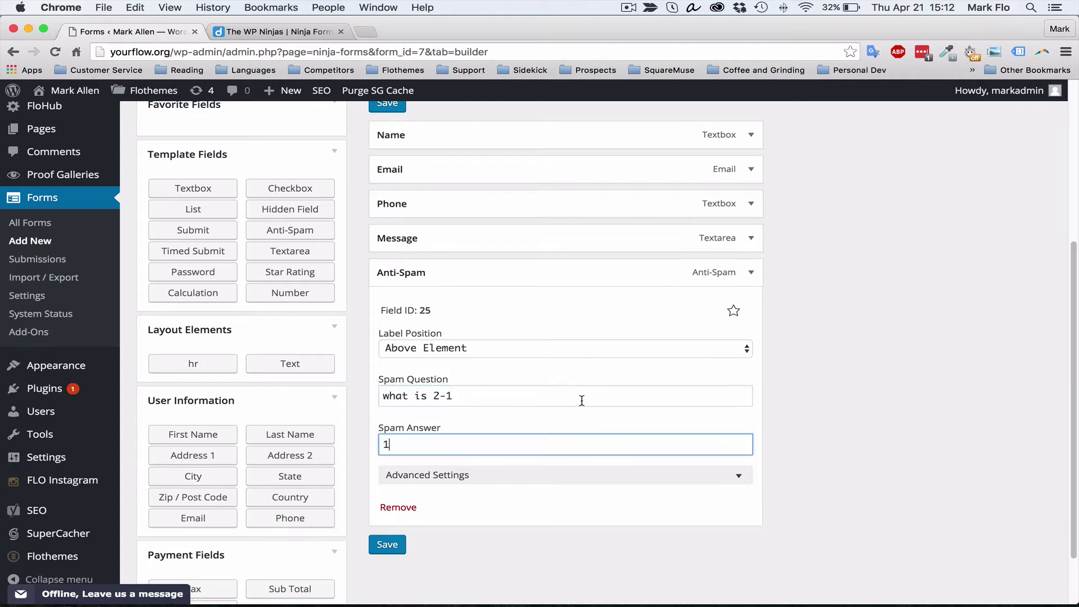
click(751, 272)
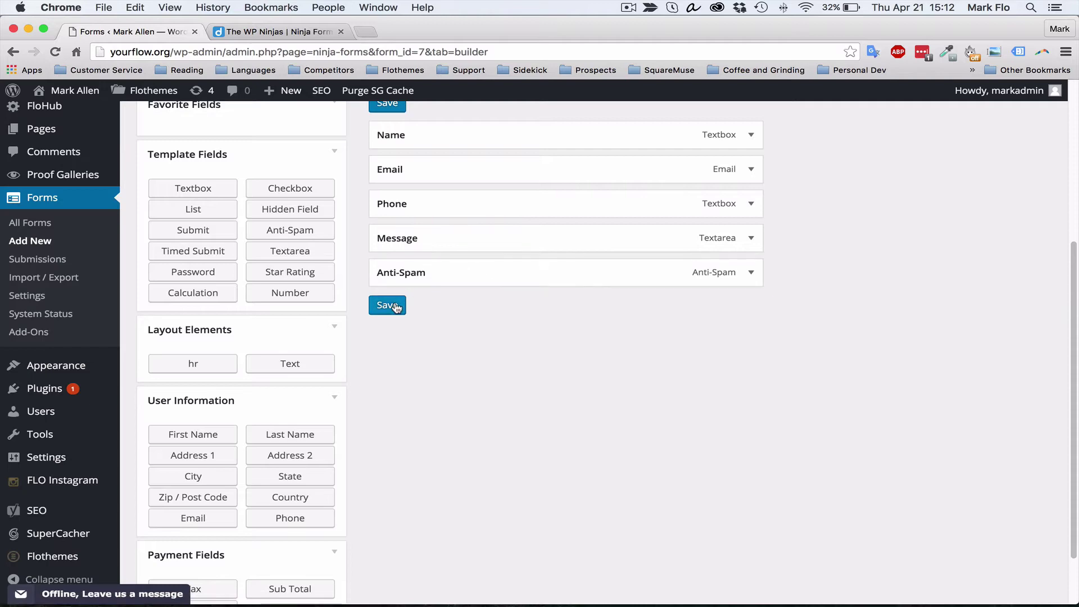
scroll(475, 359, up, 5)
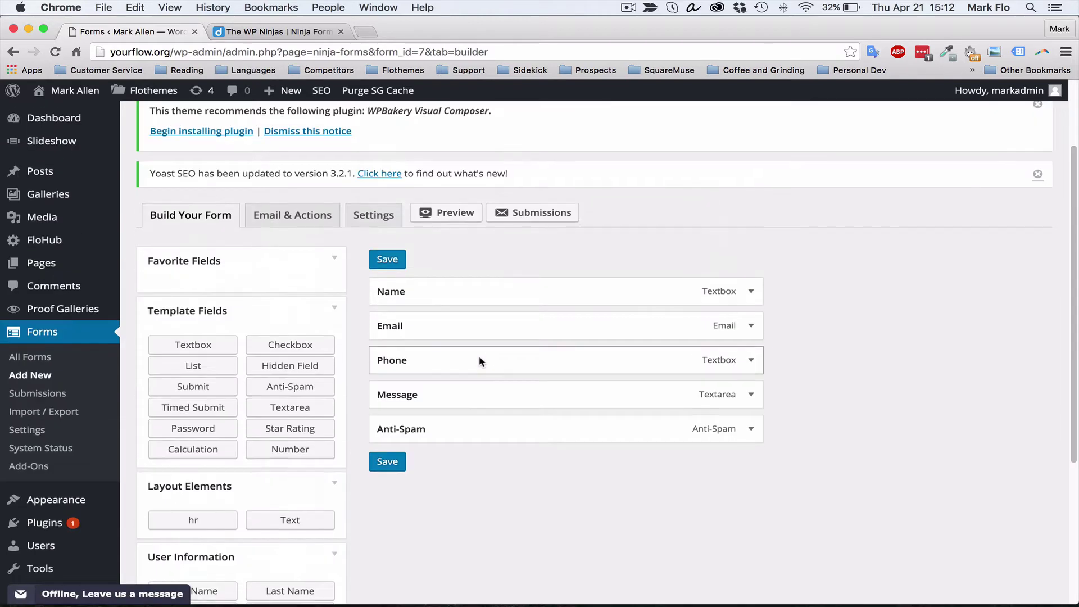
scroll(479, 355, down, 5)
scroll(427, 355, up, 4)
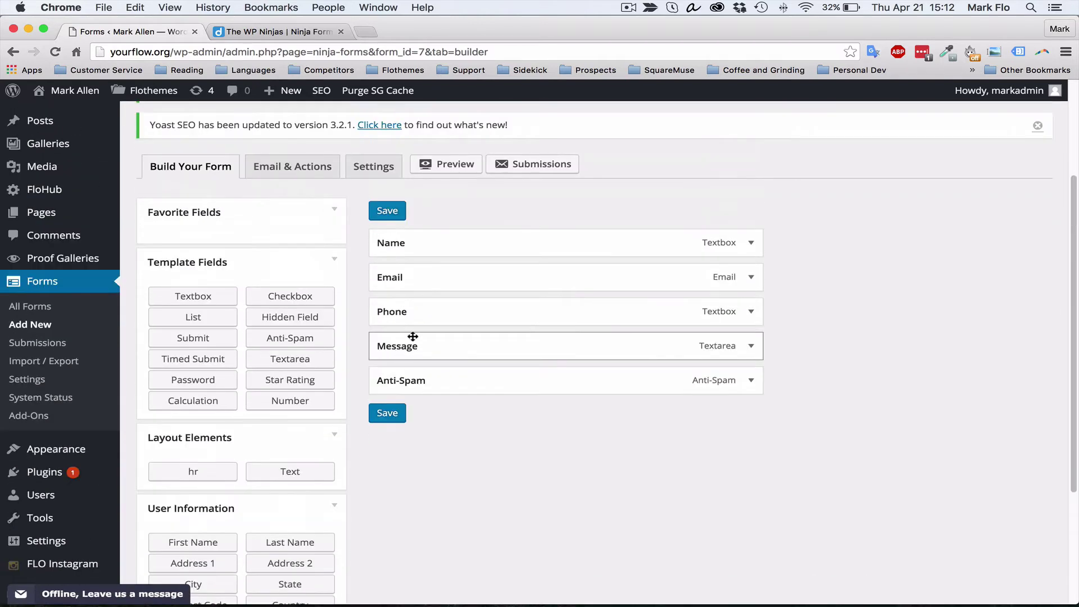
Step: Save the form as 'My New Contact Form', adding a Submit button
click(391, 414)
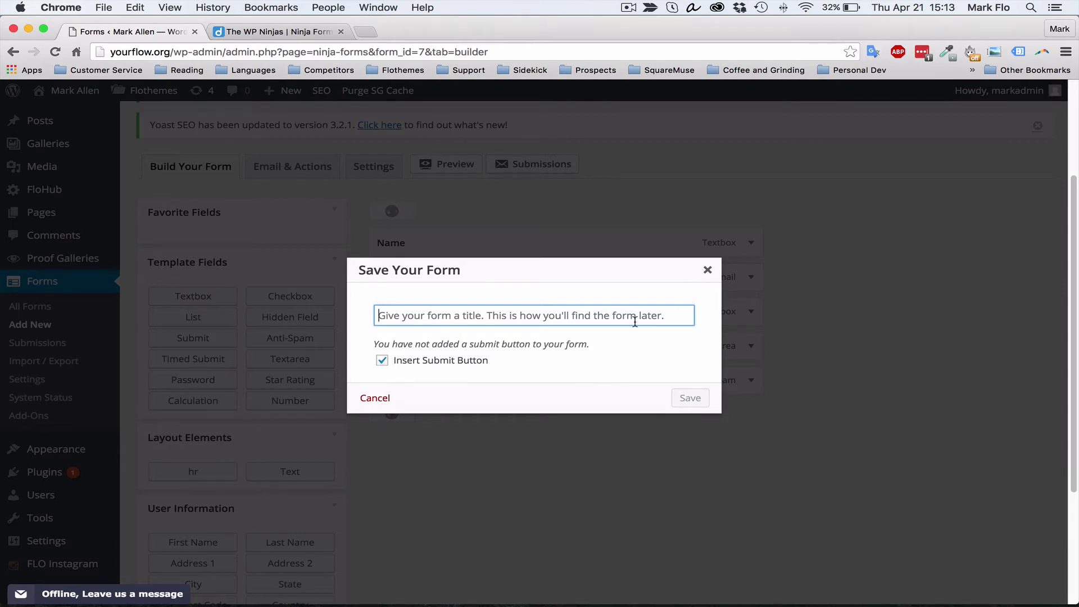
text(My New Contact Form)
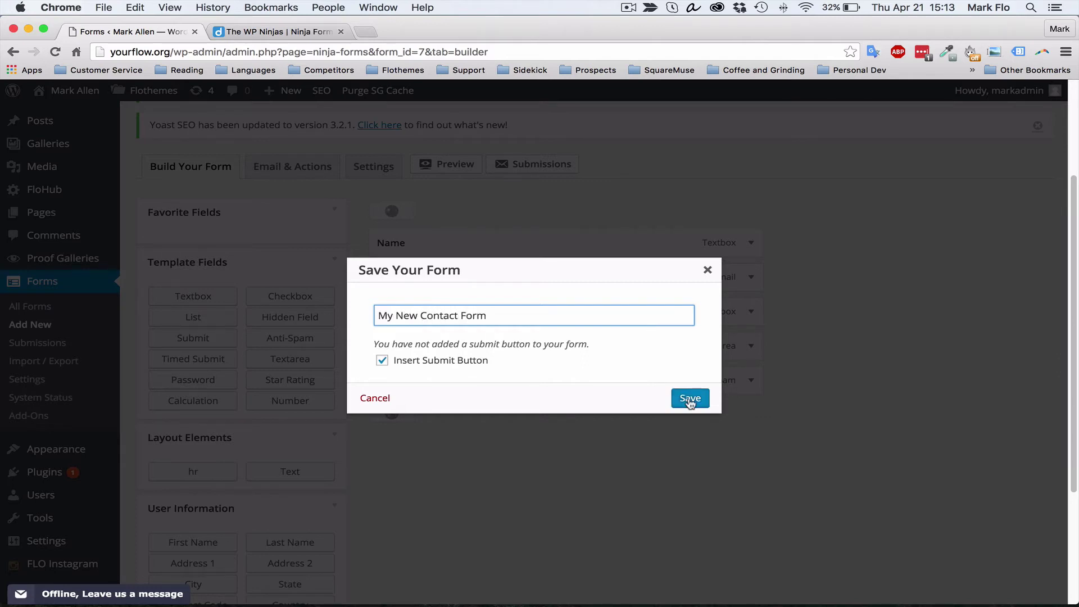
click(691, 399)
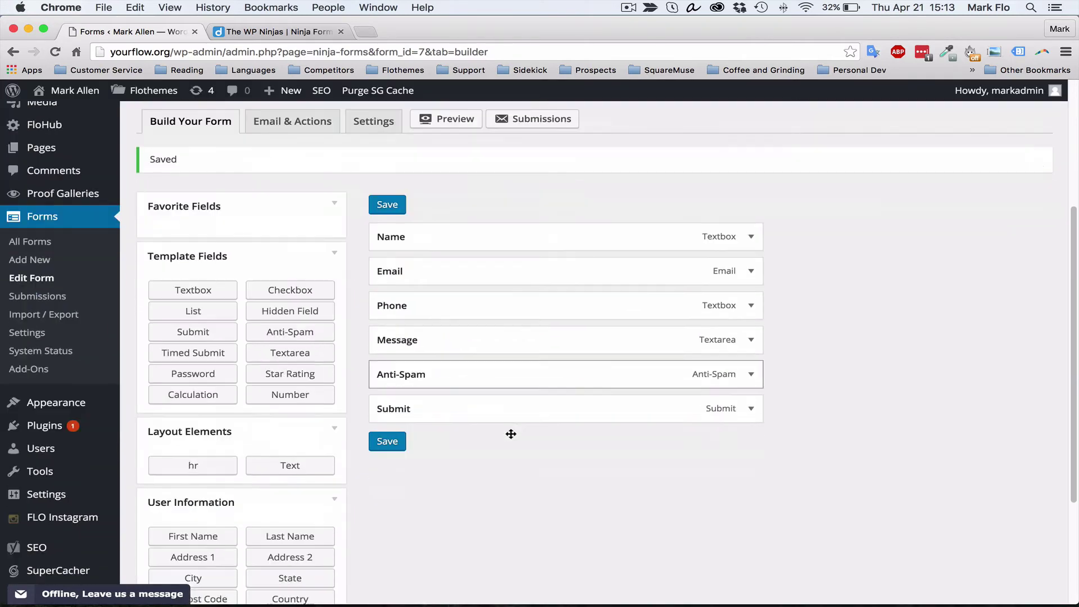
scroll(458, 414, down, 5)
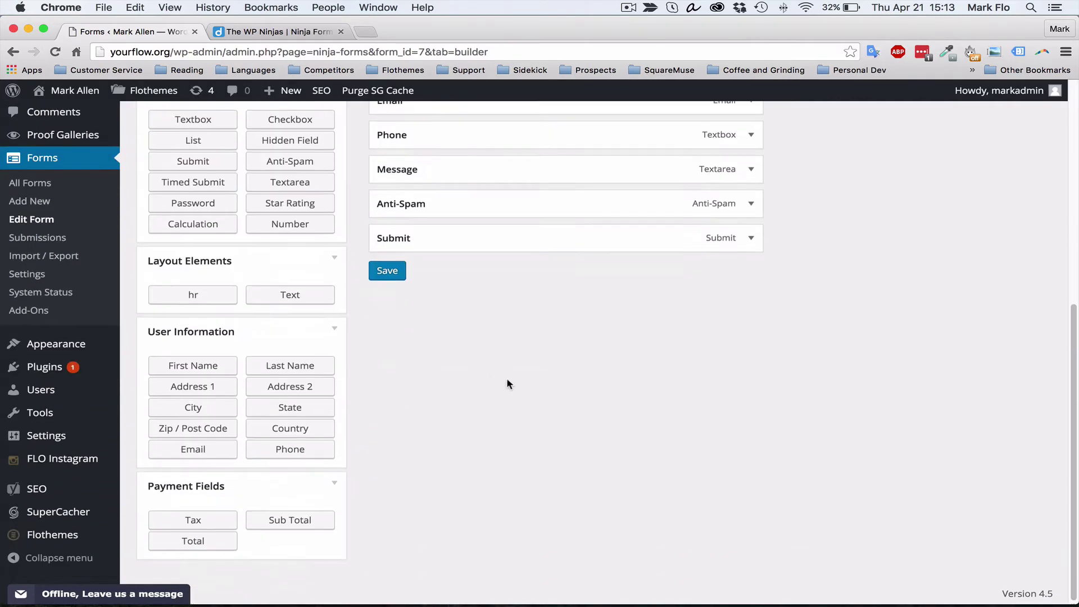
scroll(507, 384, up, 5)
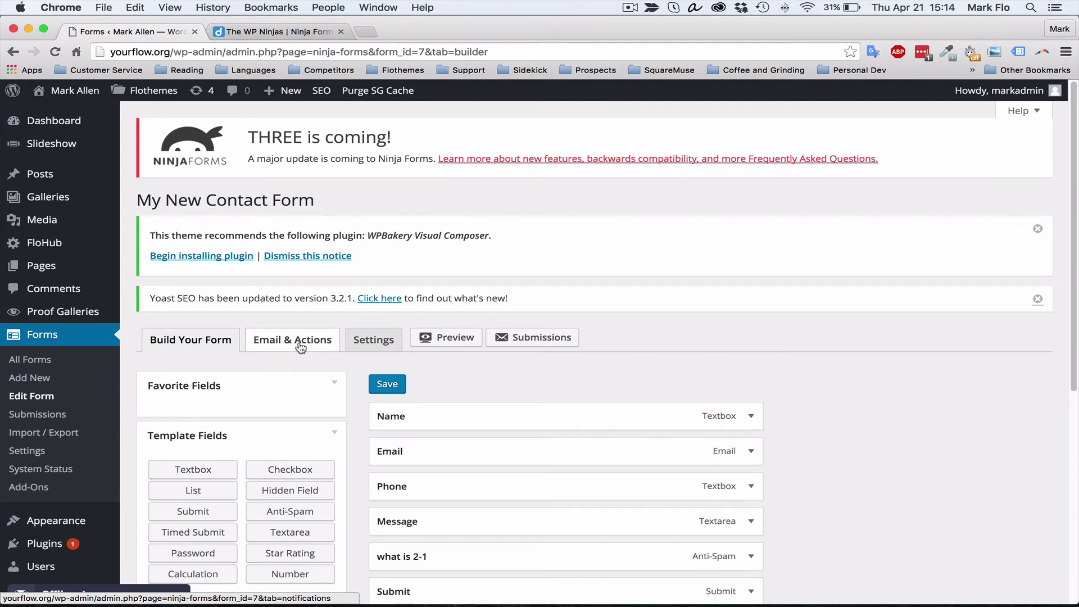
Step: Create a new email action for My New Contact Form under Email & Actions
click(300, 345)
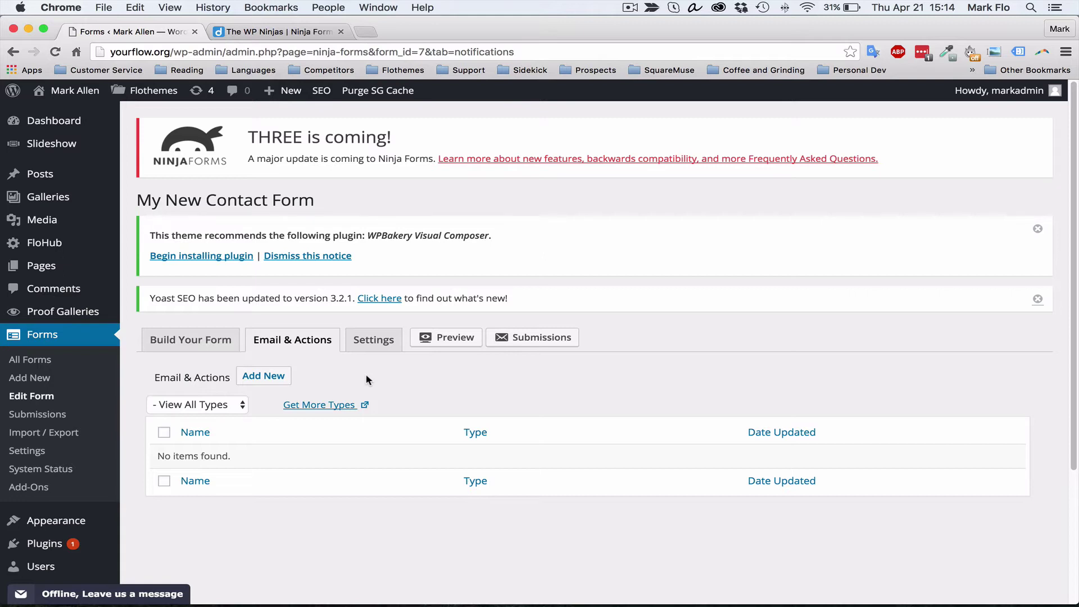
click(266, 377)
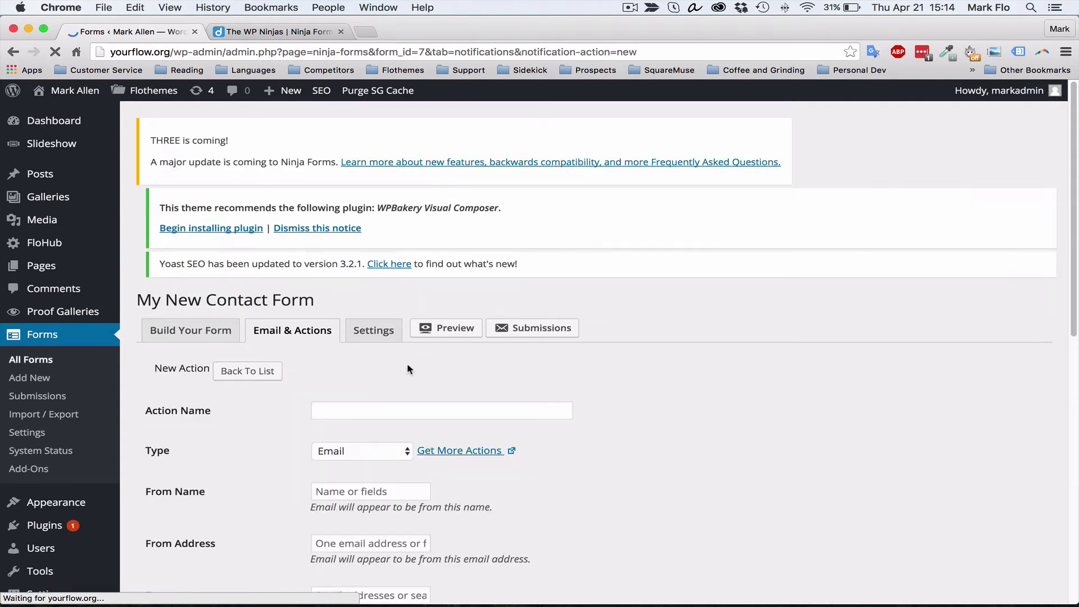
scroll(275, 386, down, 3)
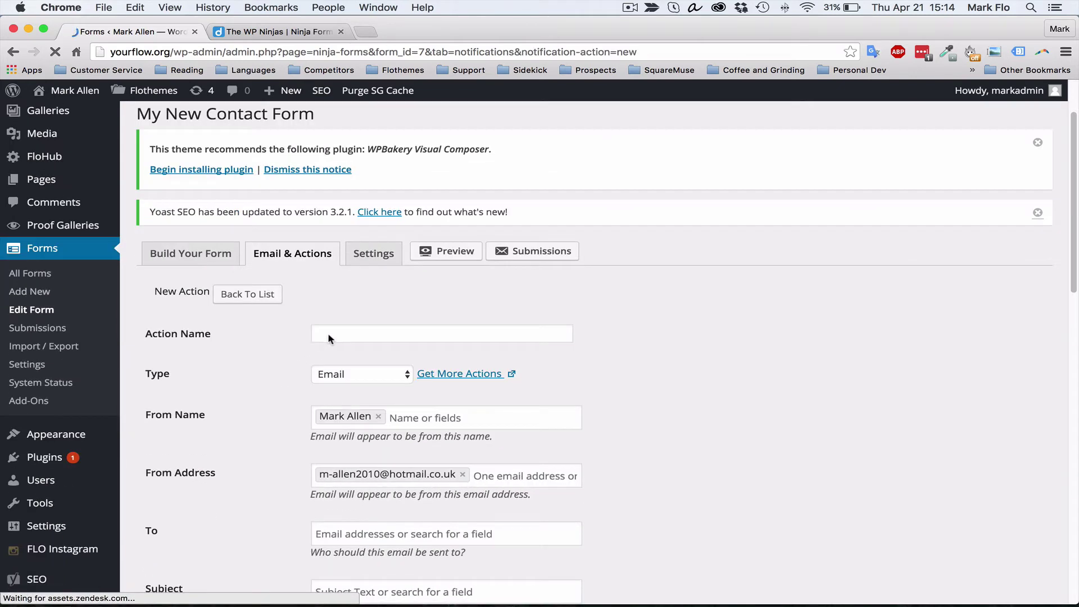
Step: Name the new email action 'Email Admin'
click(333, 334)
text(Ema)
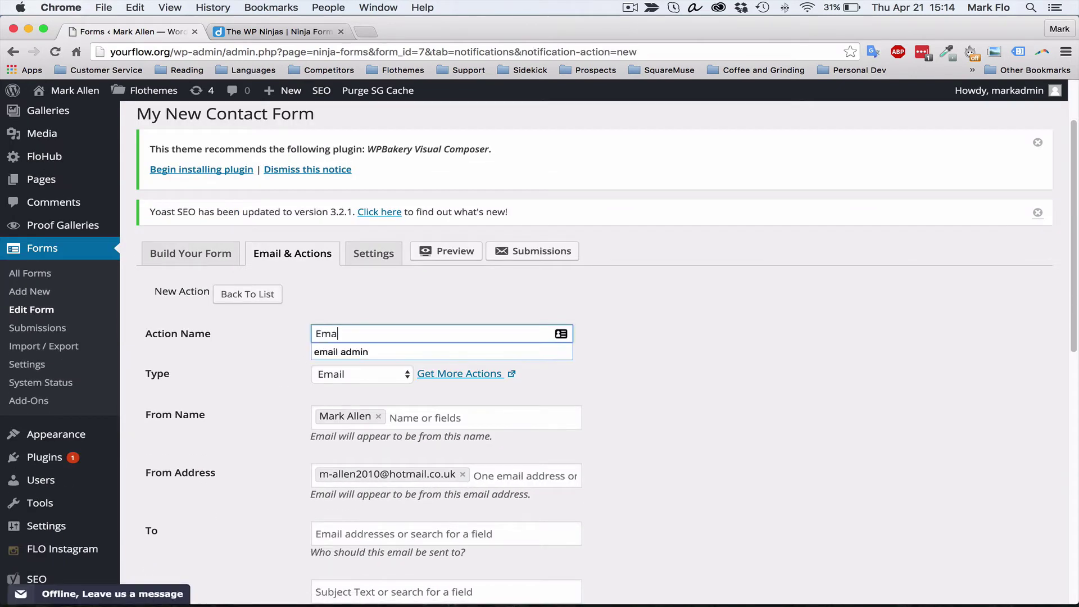
text(il Admin)
click(228, 391)
scroll(241, 377, down, 3)
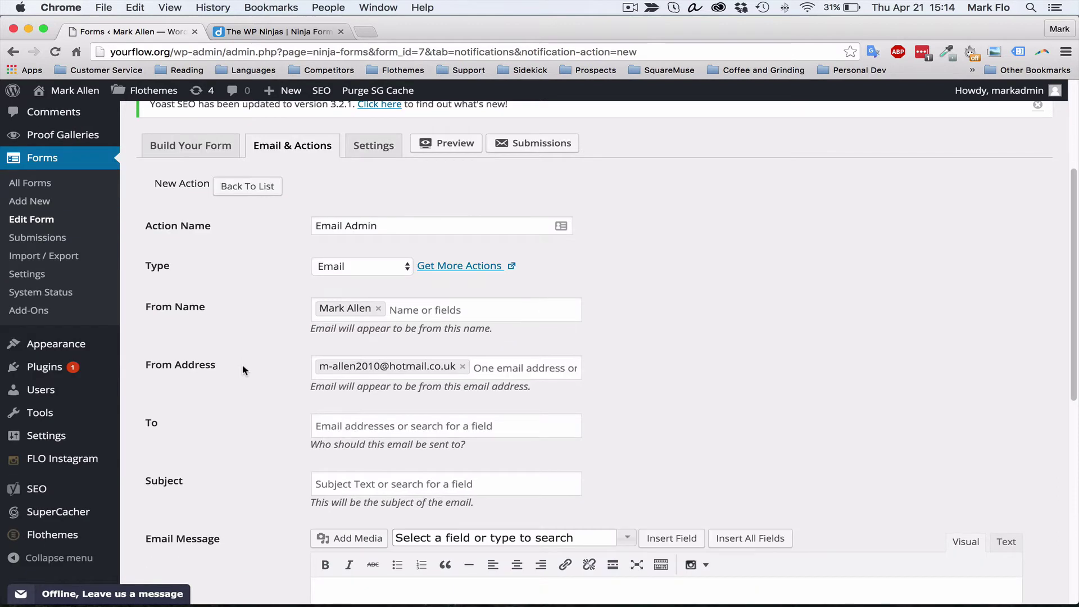
click(335, 272)
Step: Replace the preset From Name with the form's Name field (ID 21)
click(379, 309)
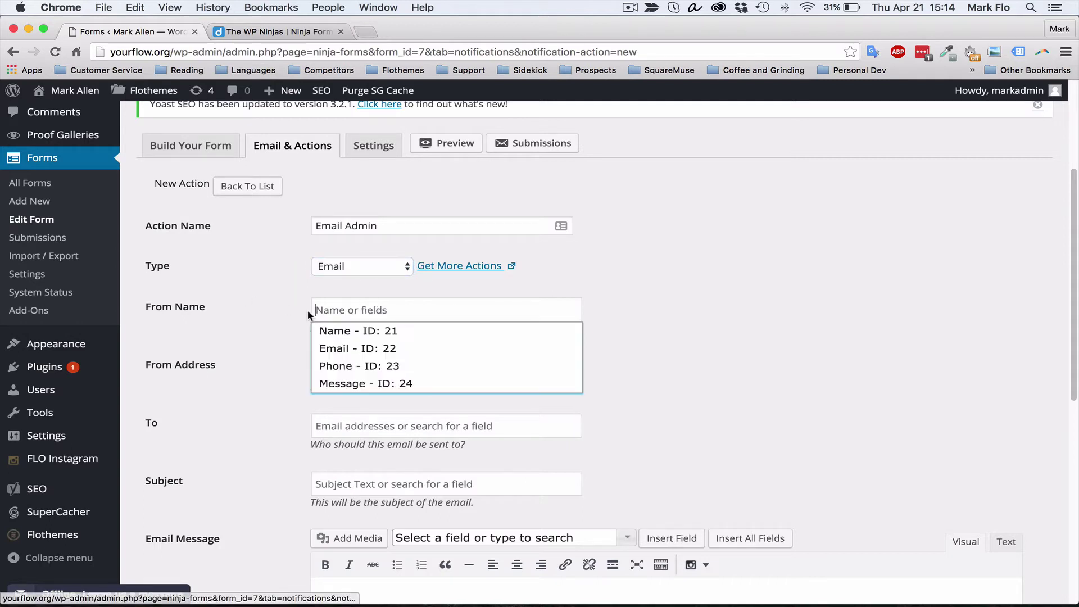
click(383, 331)
scroll(274, 329, down, 1)
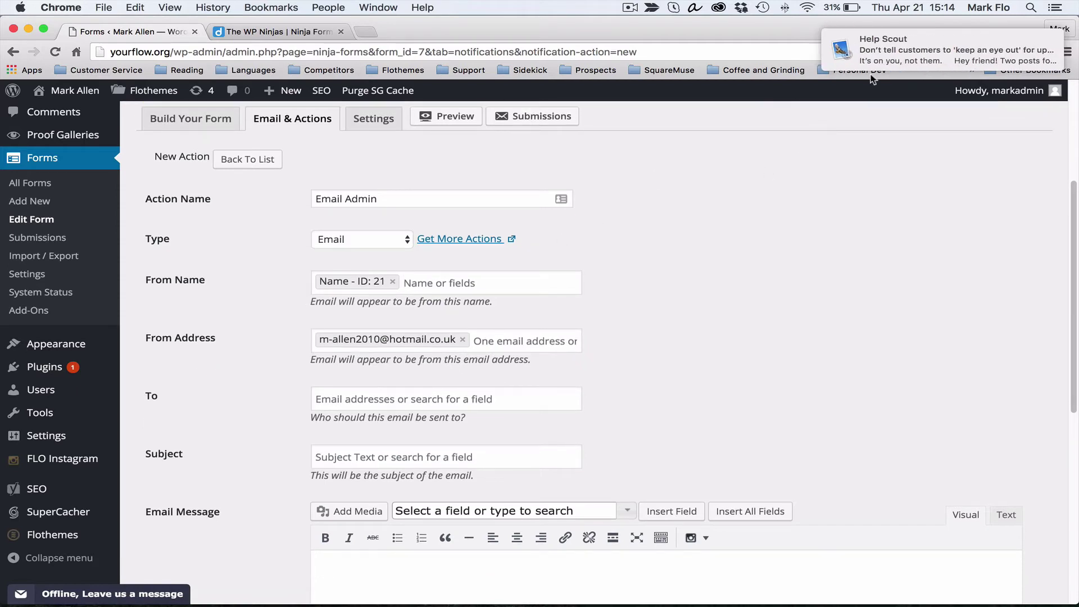
scroll(273, 289, up, 1)
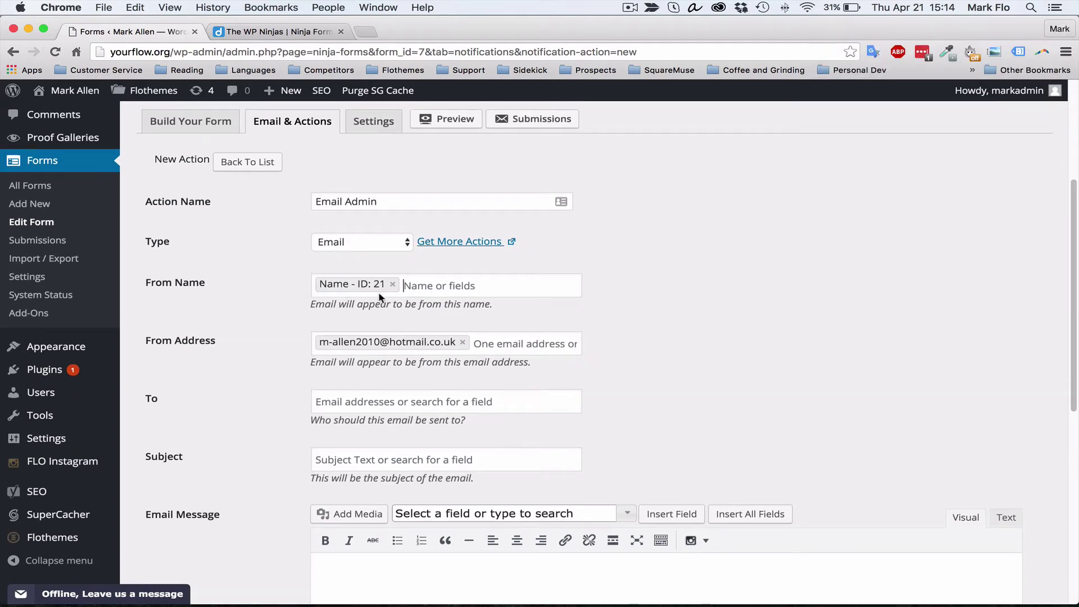
Step: Clear the preset From Address so the sender address stays empty
click(462, 342)
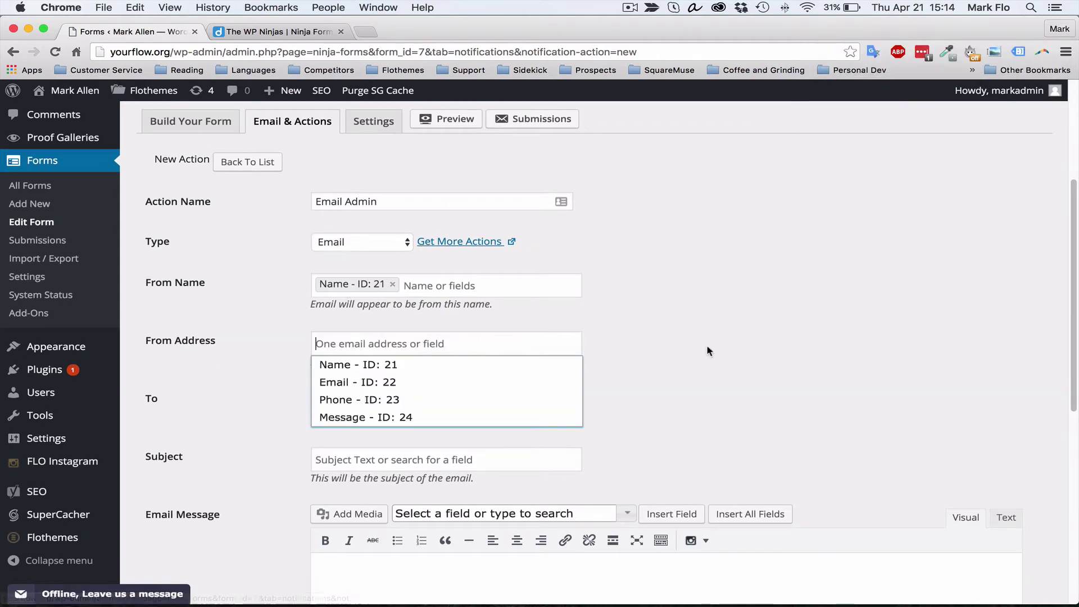
key(Escape)
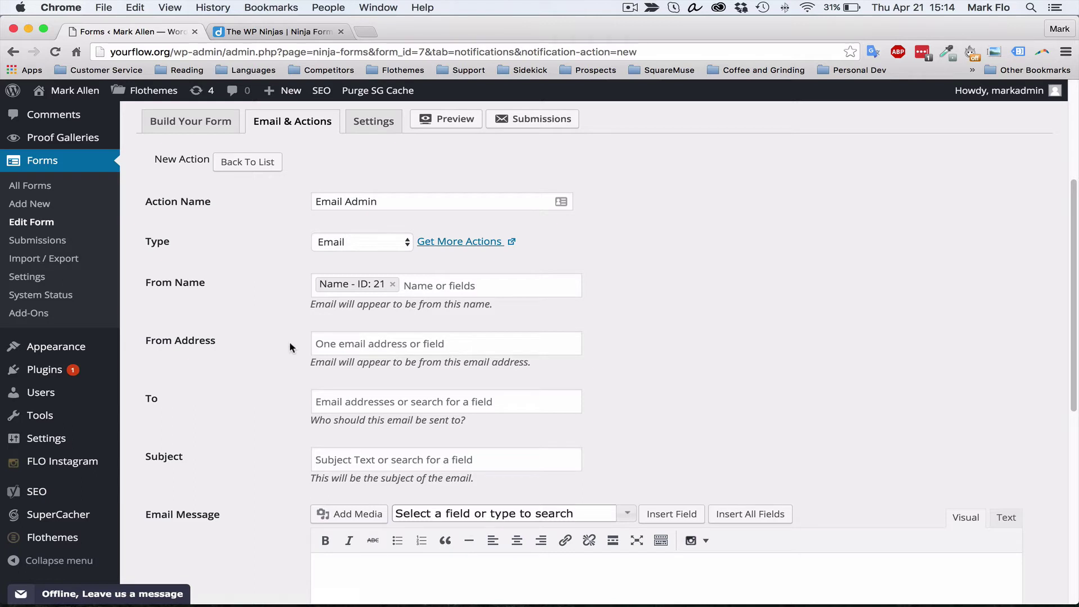
click(369, 341)
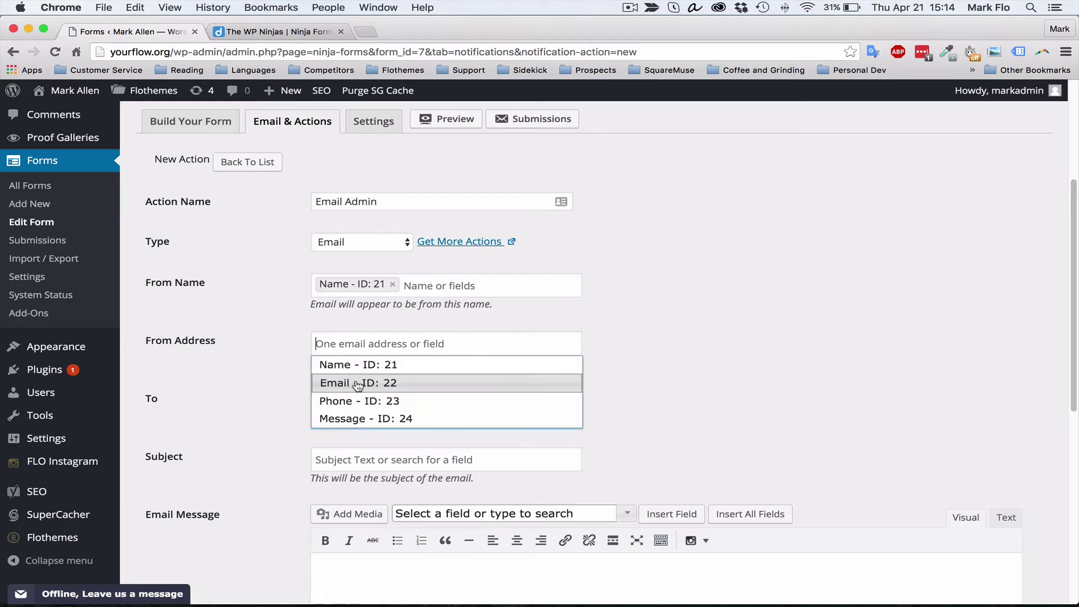
click(358, 383)
click(393, 342)
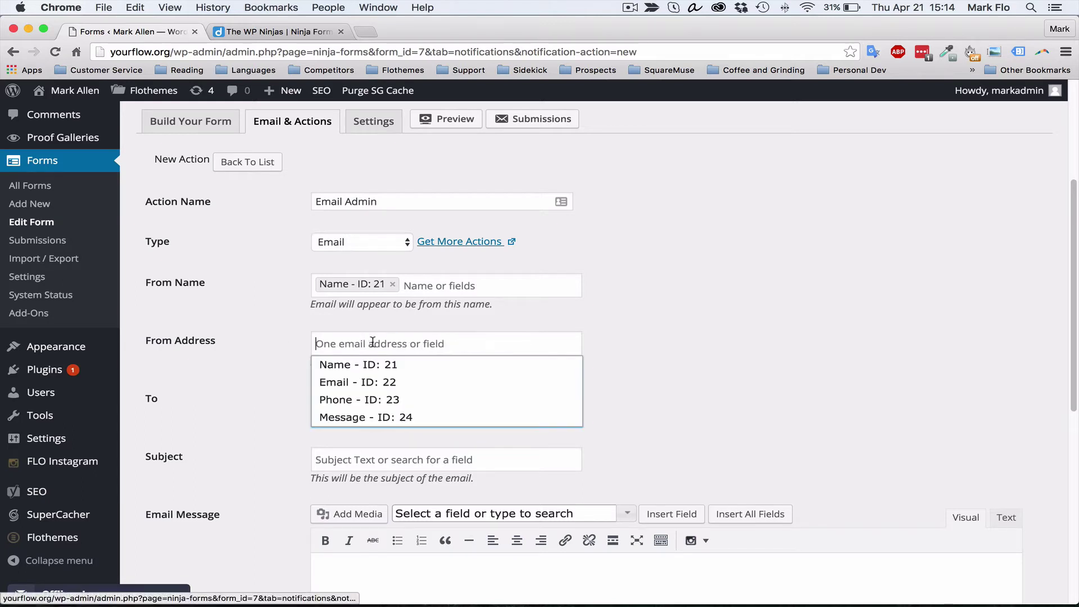
click(254, 342)
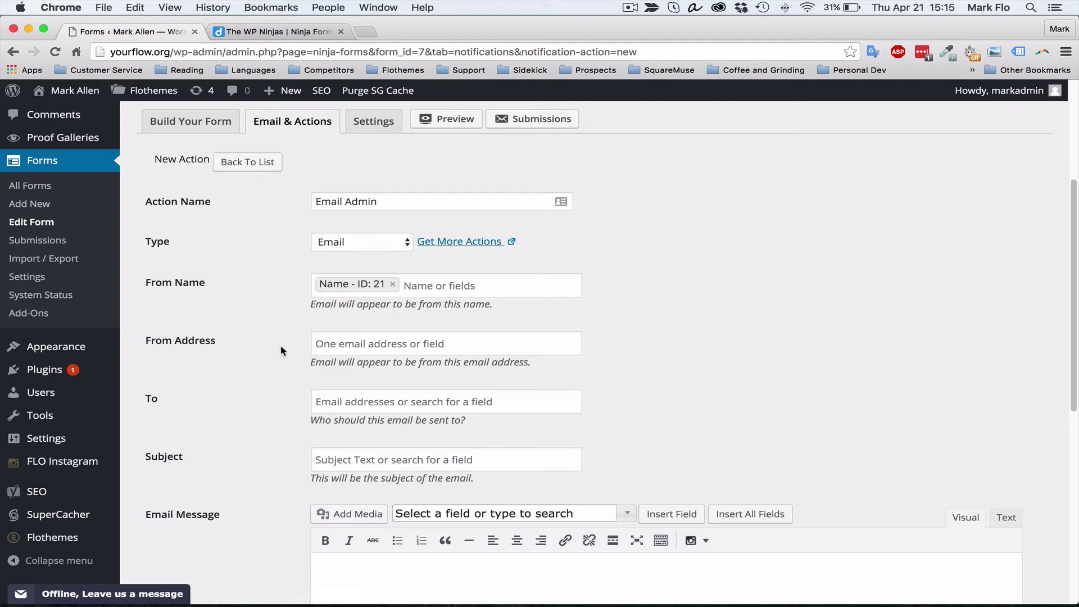
Step: Add two test recipient e-mail addresses to the action's To field
scroll(281, 357, down, 2)
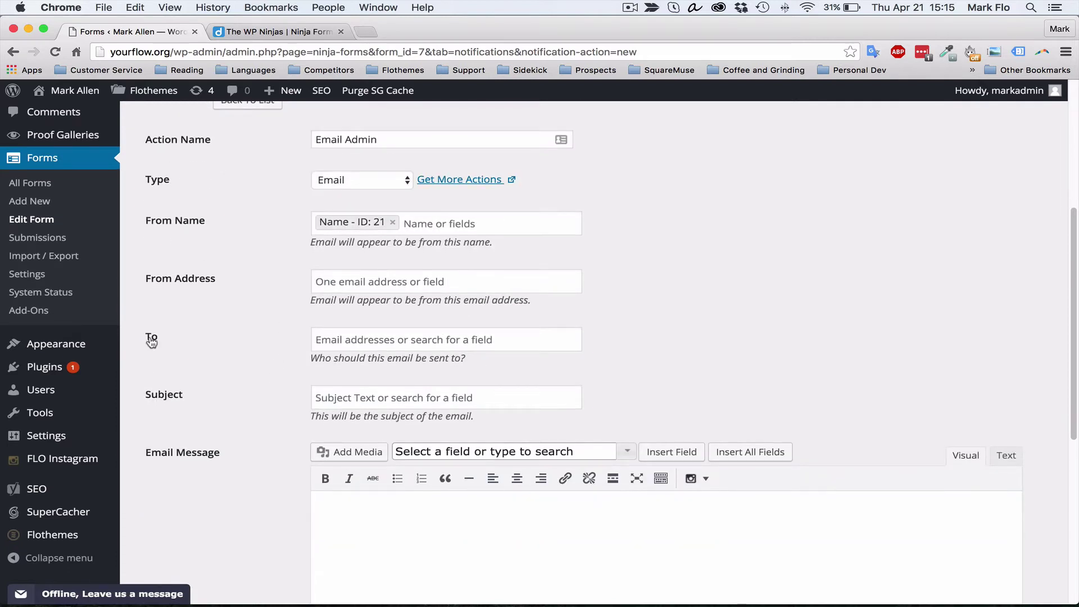
click(347, 340)
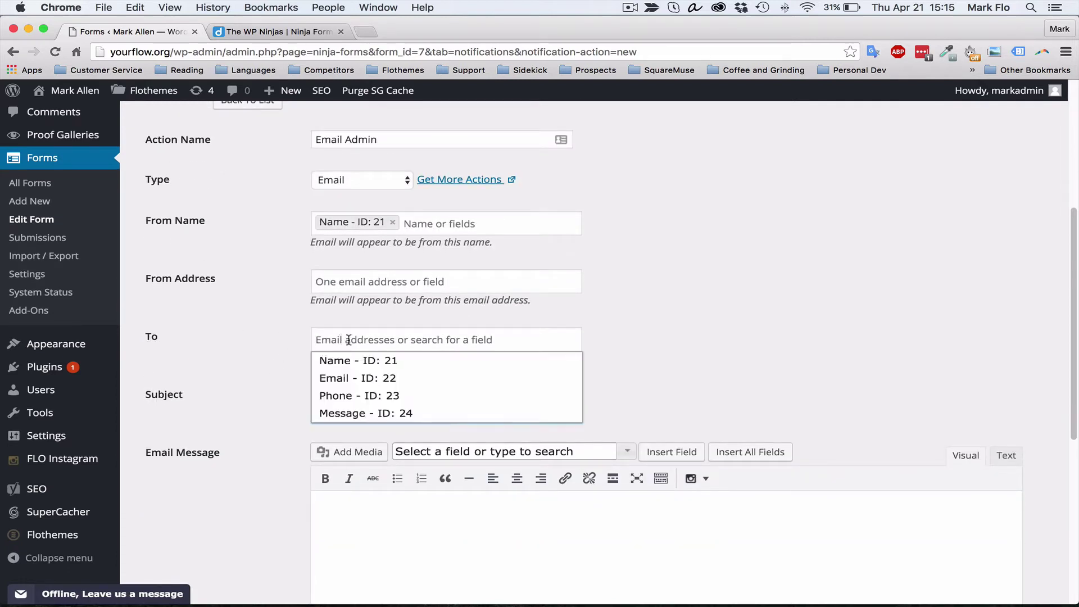
text(mark)
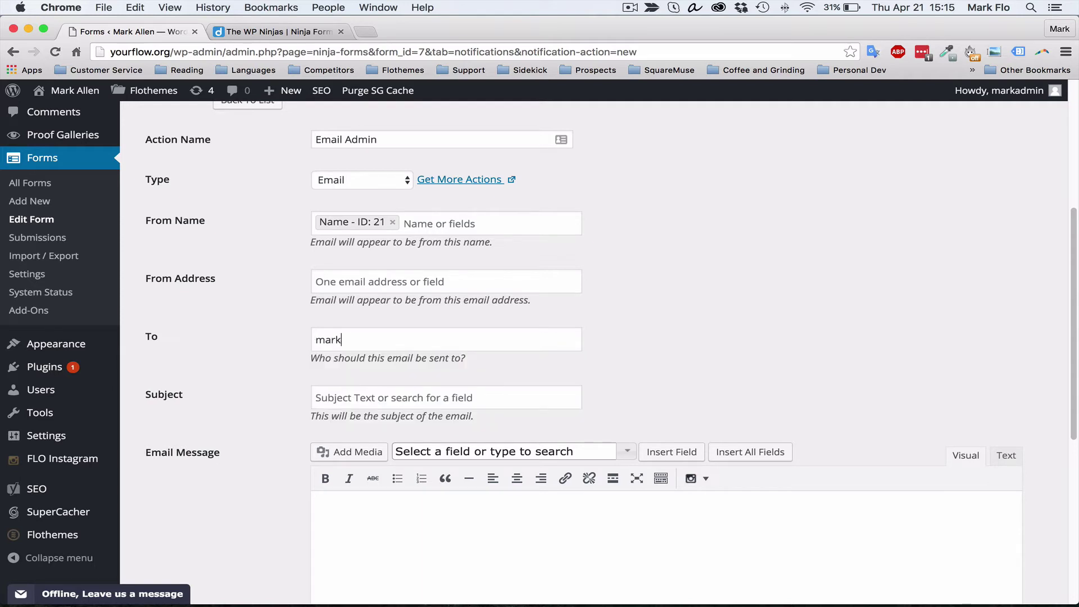
text(@test.com)
key(Return)
click(488, 336)
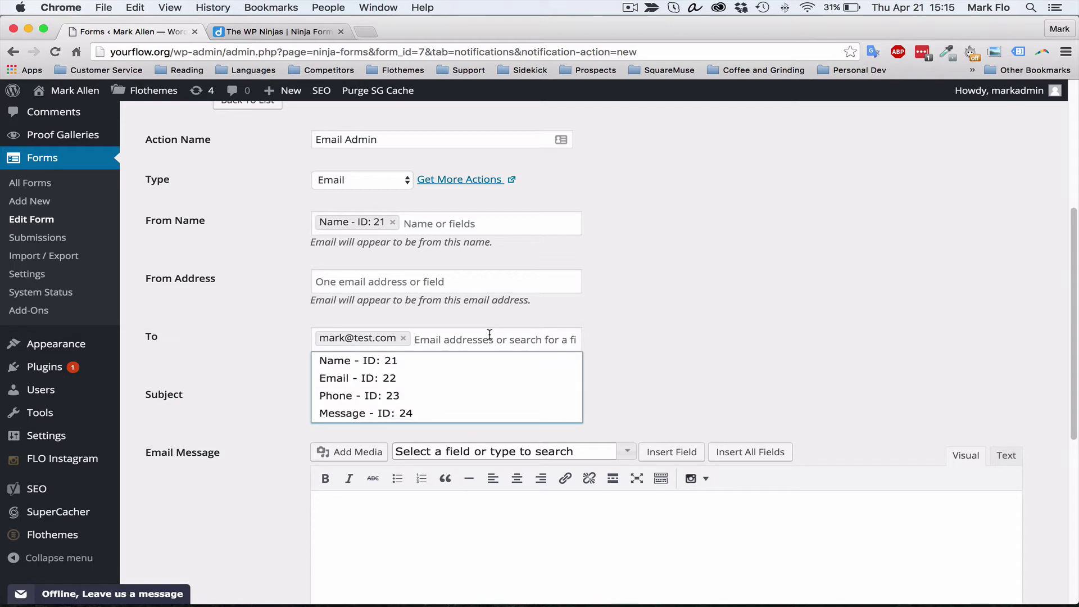
text(mark)
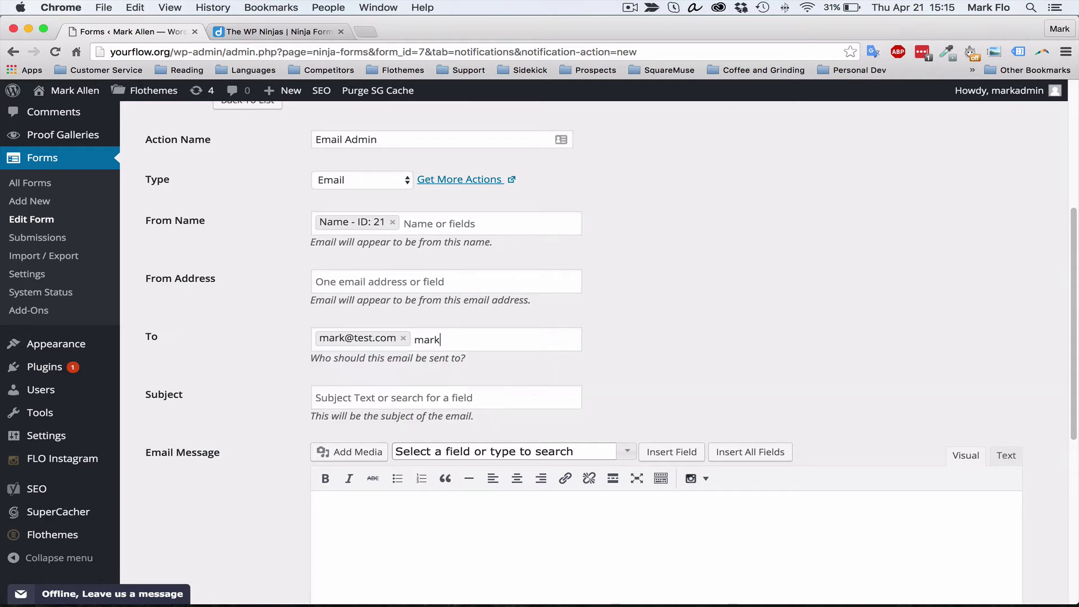
text(2@test.com)
key(Return)
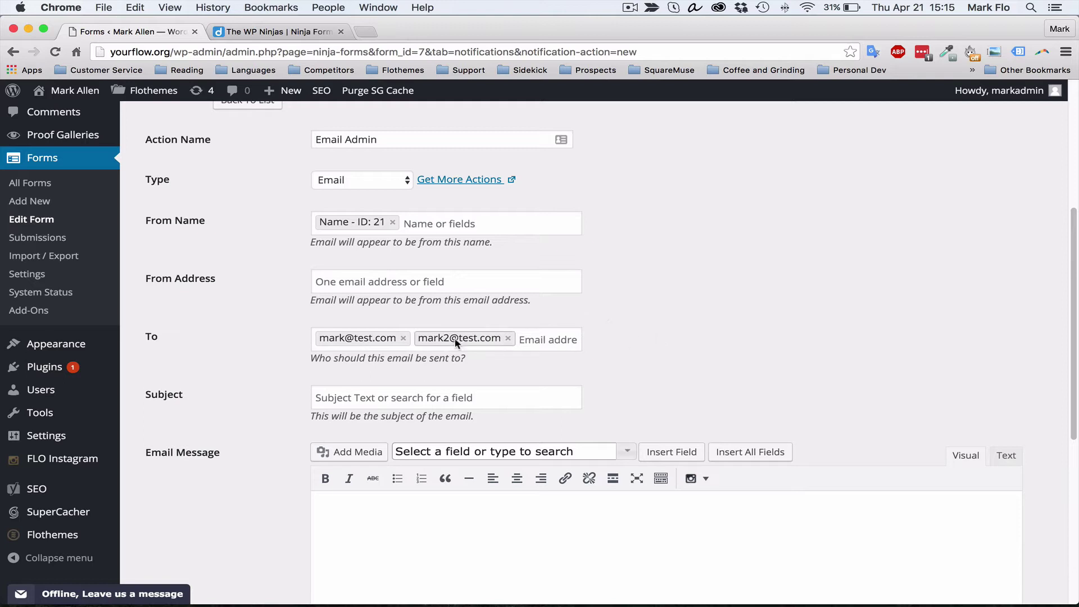
scroll(230, 355, down, 1)
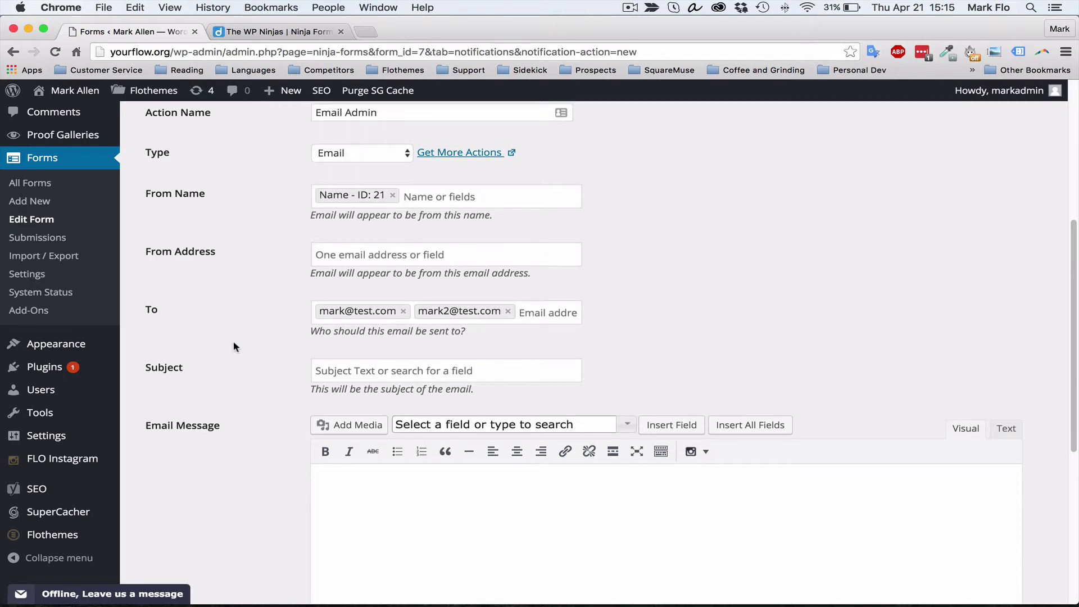
click(346, 372)
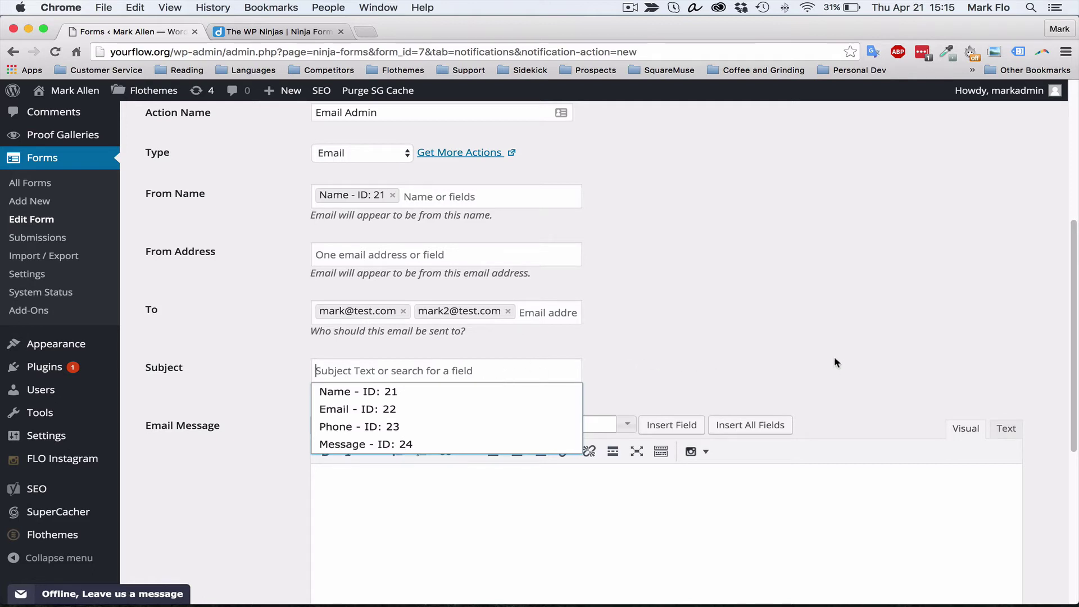
Step: Set the email subject to 'Contact Form Email'
text(Contact For)
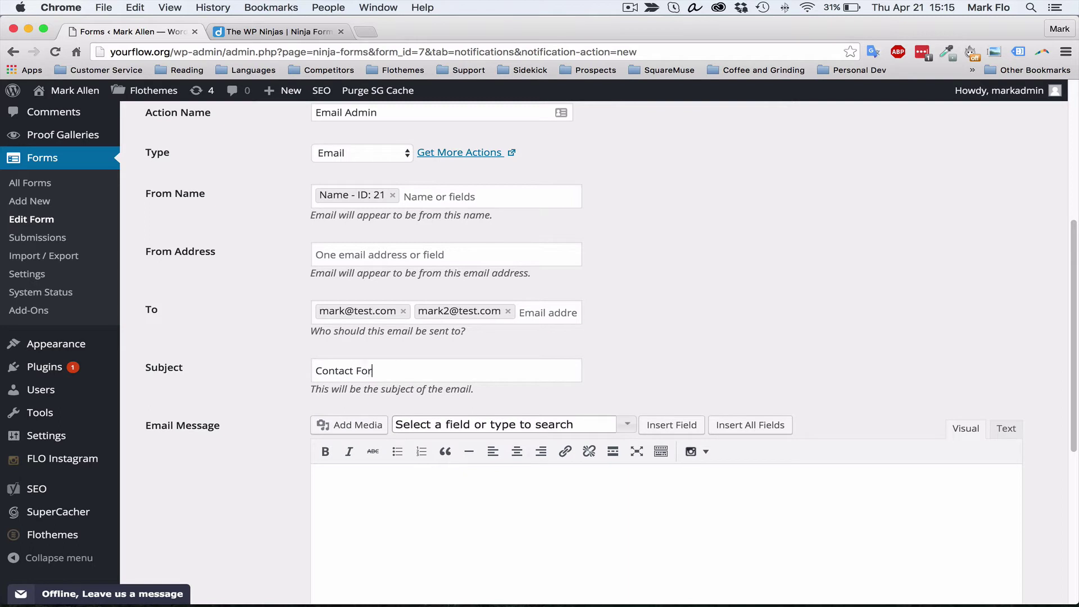
text(m Email)
key(Return)
scroll(709, 326, down, 5)
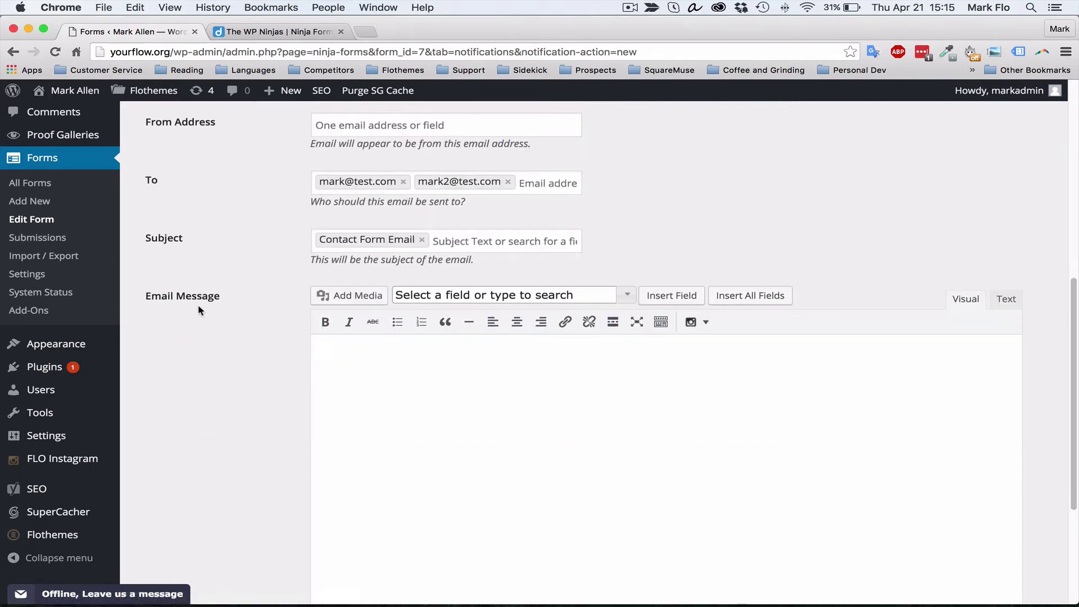
scroll(393, 373, down, 1)
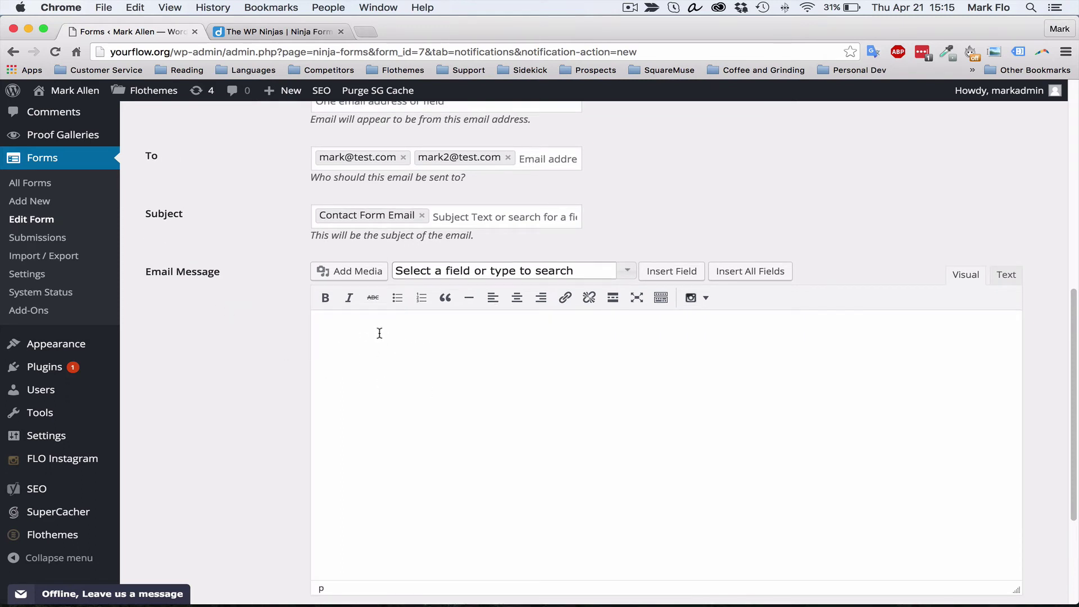
Step: Insert the [ninja_forms_all_fields] shortcode into the email message body
click(751, 274)
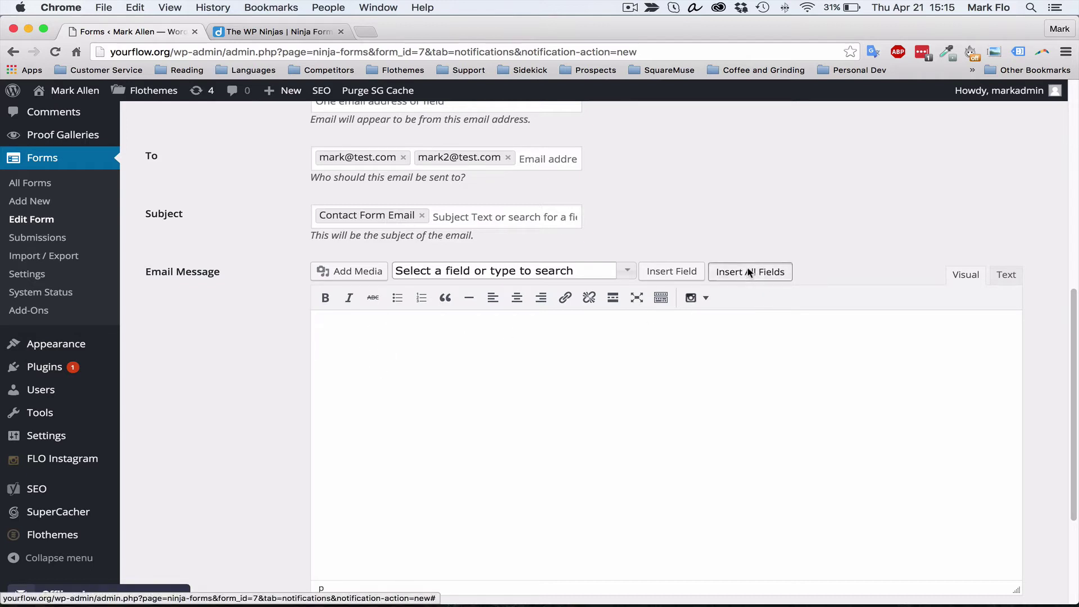
scroll(511, 327, down, 3)
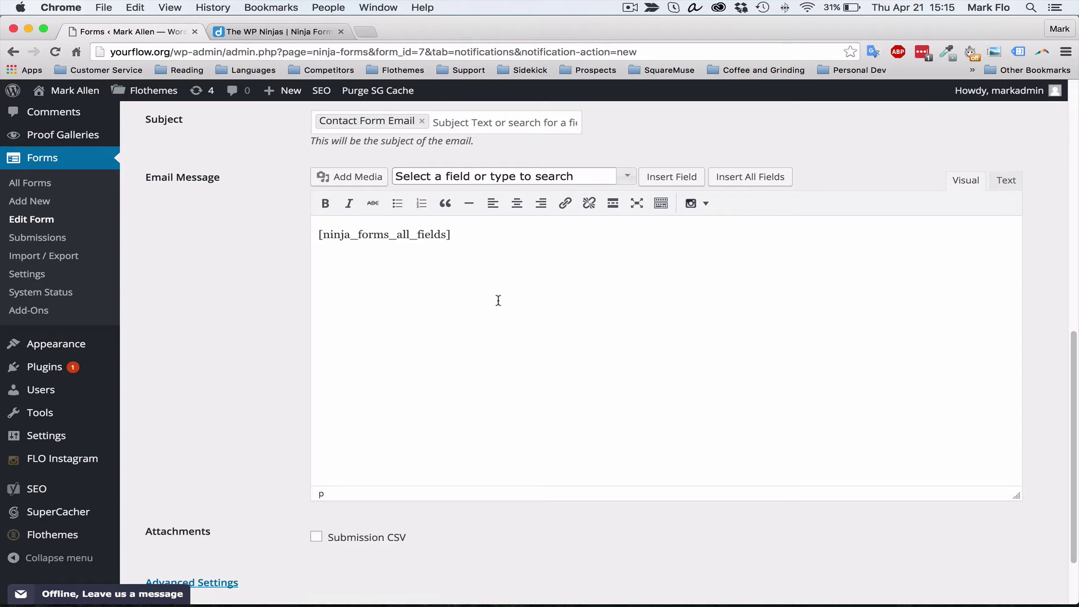
drag(452, 235, 314, 234)
click(629, 252)
drag(457, 237, 312, 227)
click(467, 239)
drag(484, 235, 309, 232)
click(412, 256)
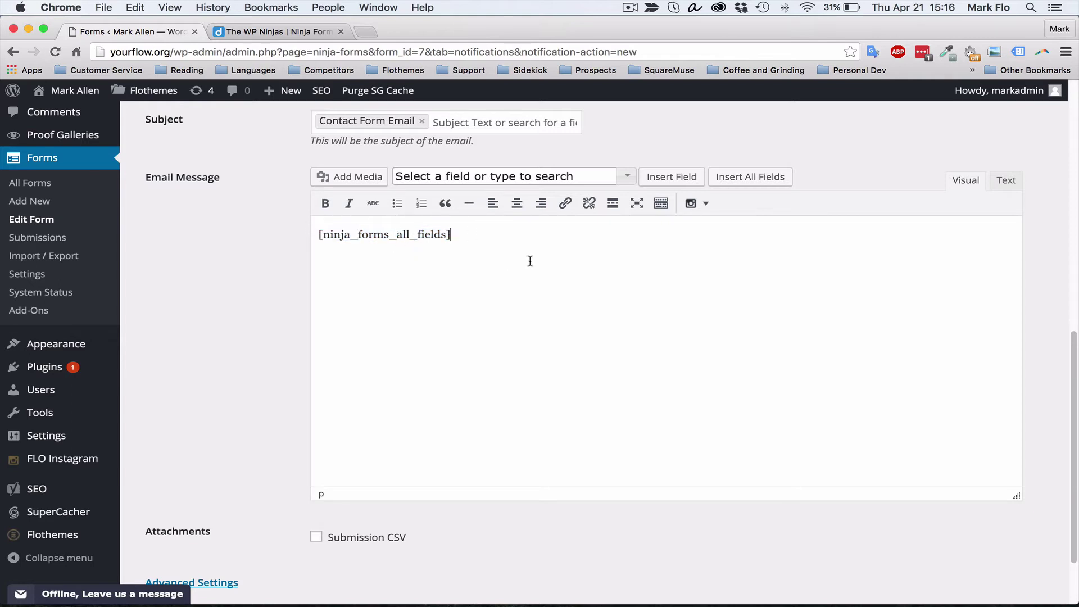
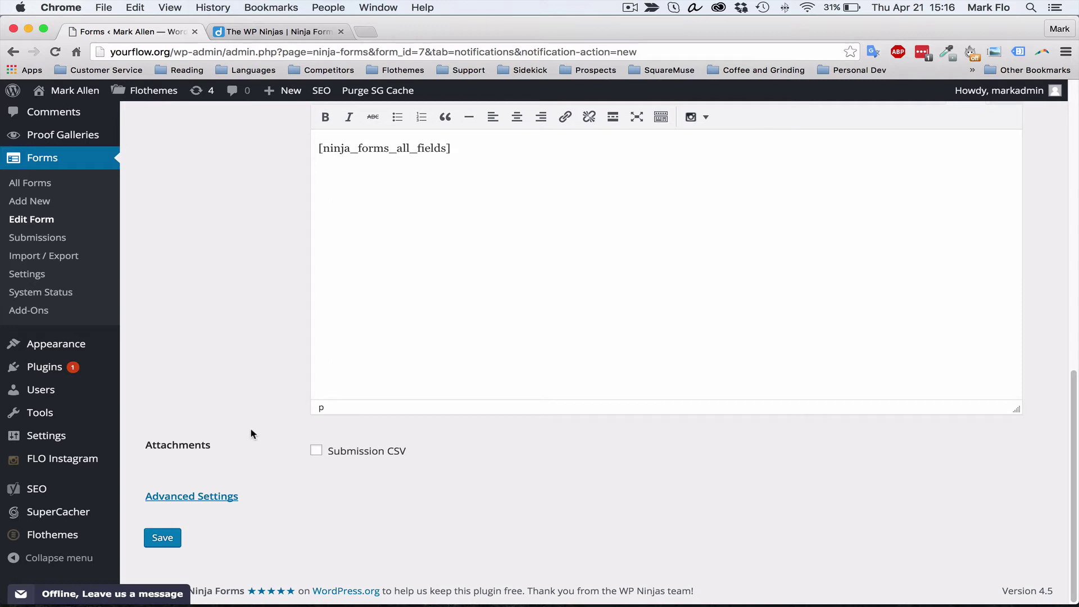
Step: Set the Email Admin action's Reply To to the Email field (ID 22) and save it
click(222, 502)
scroll(257, 432, down, 3)
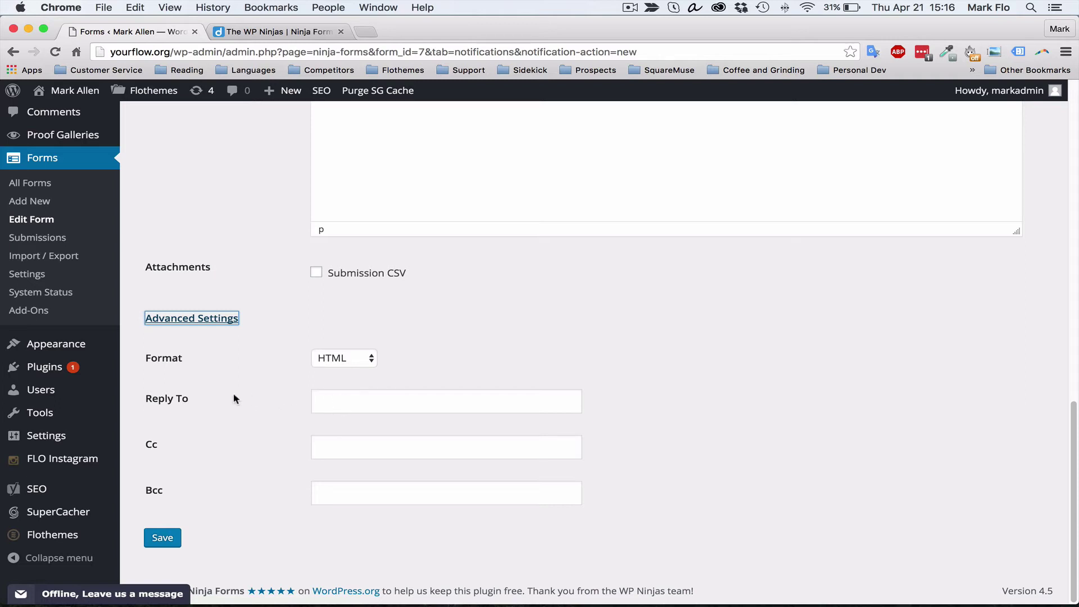
click(353, 400)
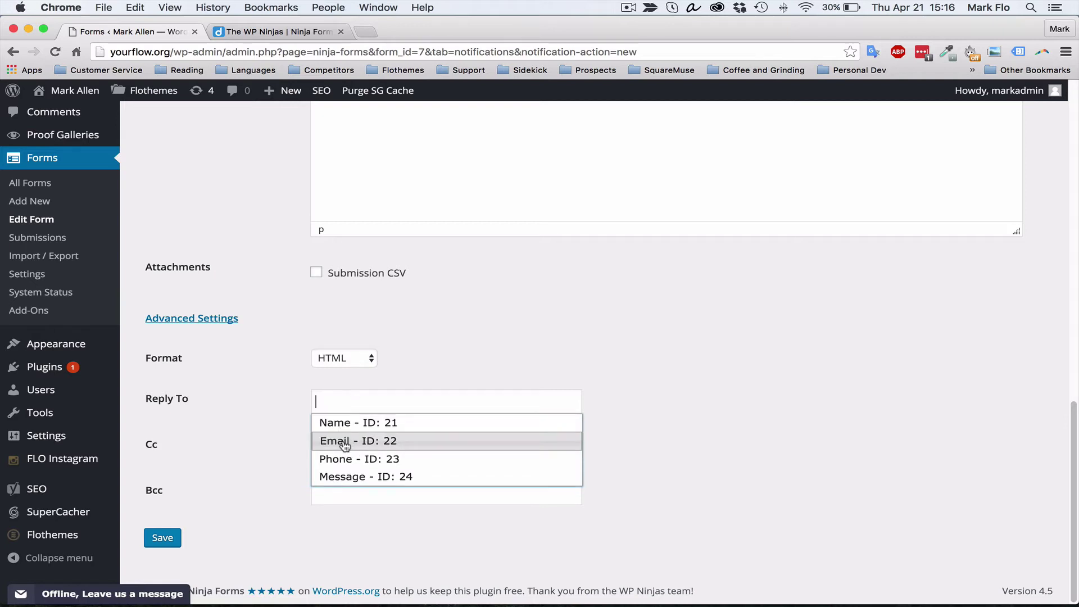
click(378, 441)
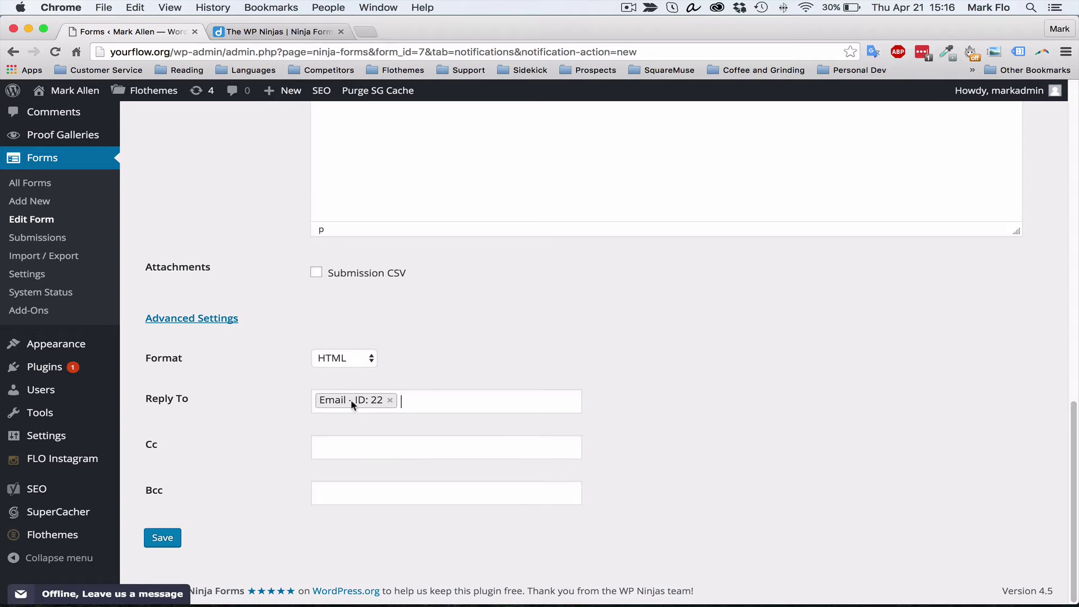
click(163, 540)
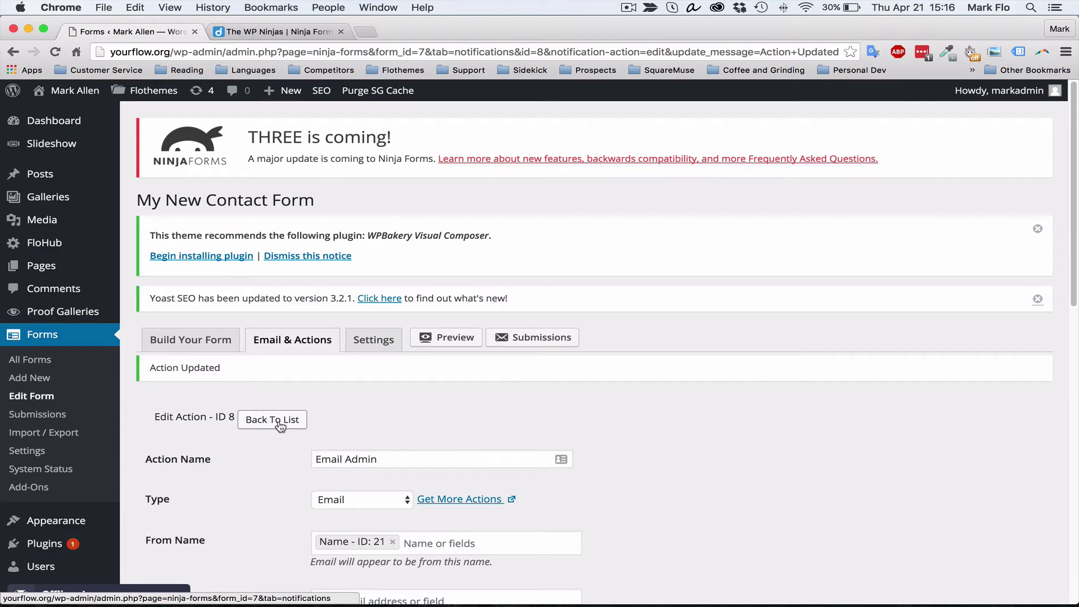
click(280, 424)
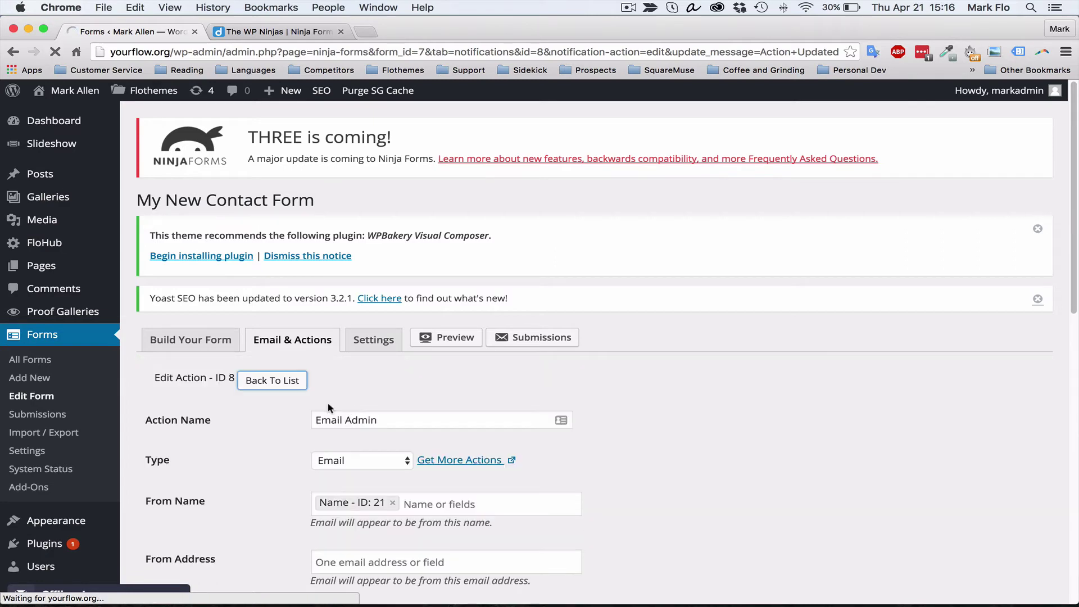
Step: Add a new action named 'Success Message' with type Success Message
scroll(269, 419, down, 1)
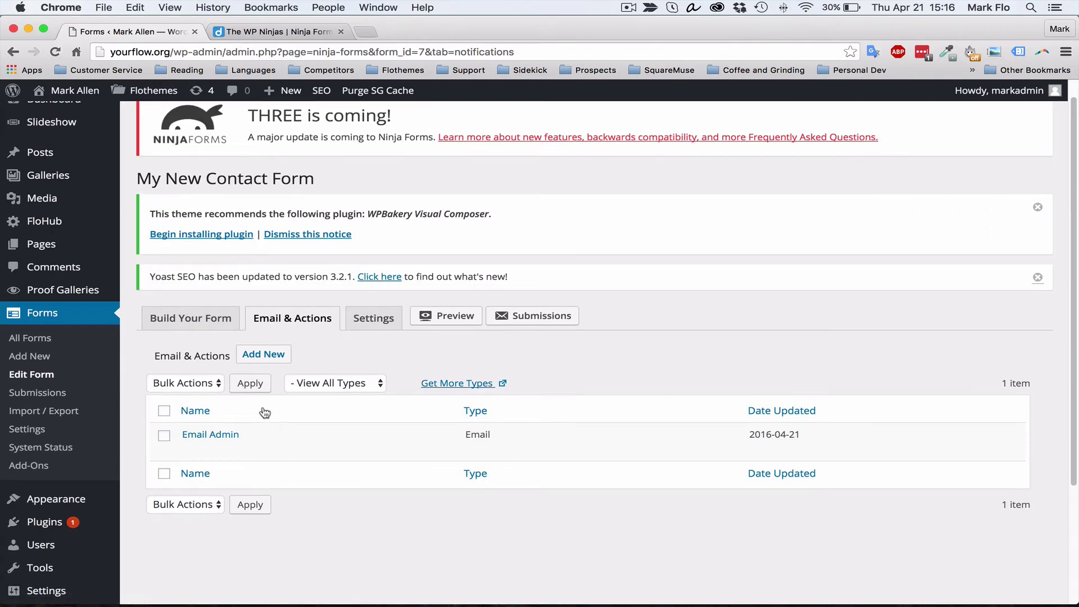
click(265, 356)
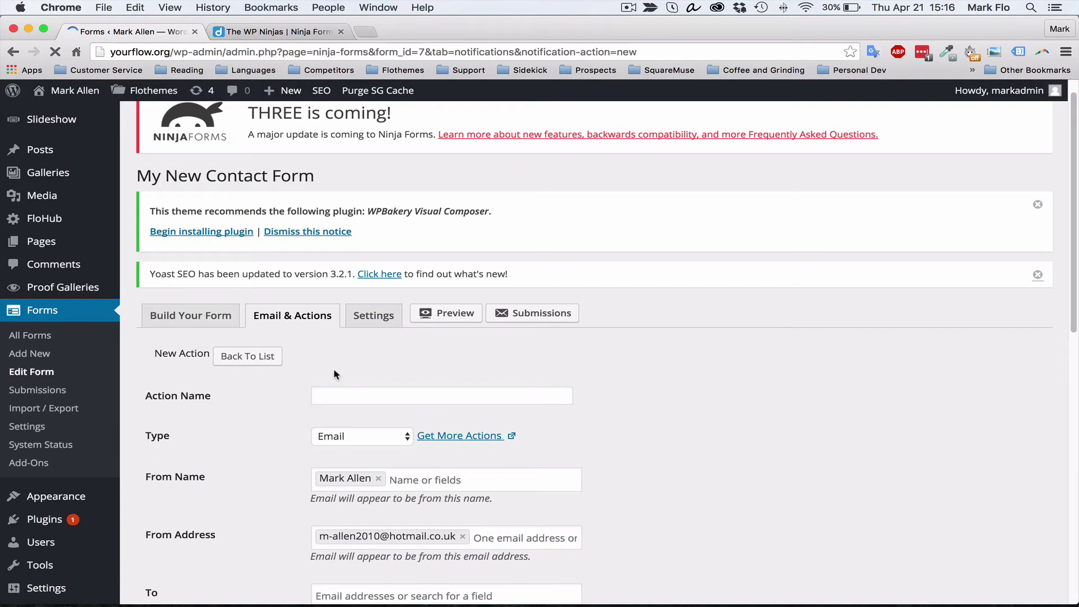
click(332, 394)
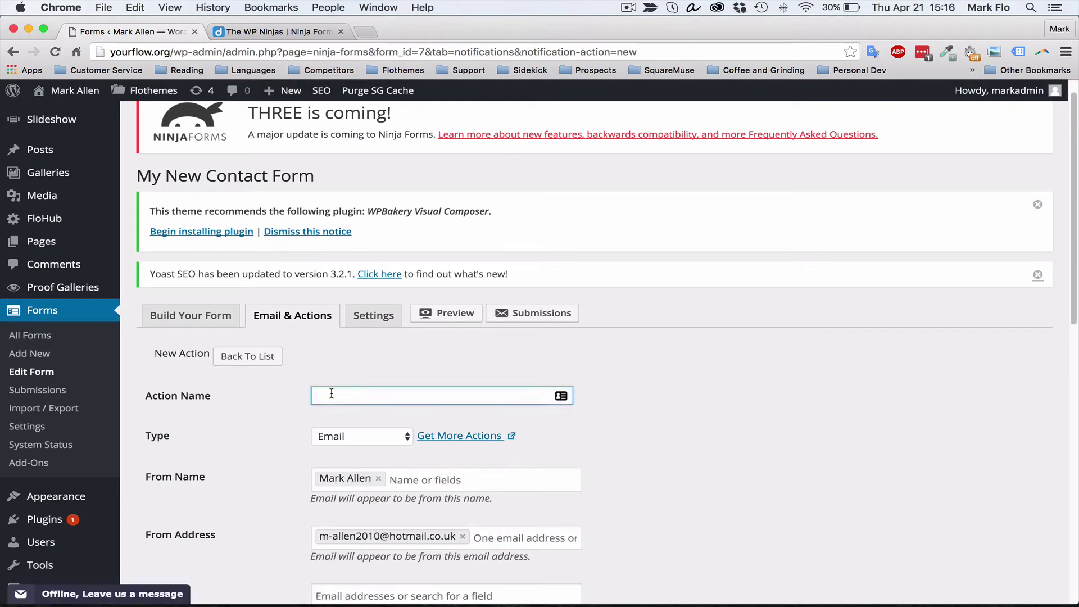
text(Success Message)
click(362, 436)
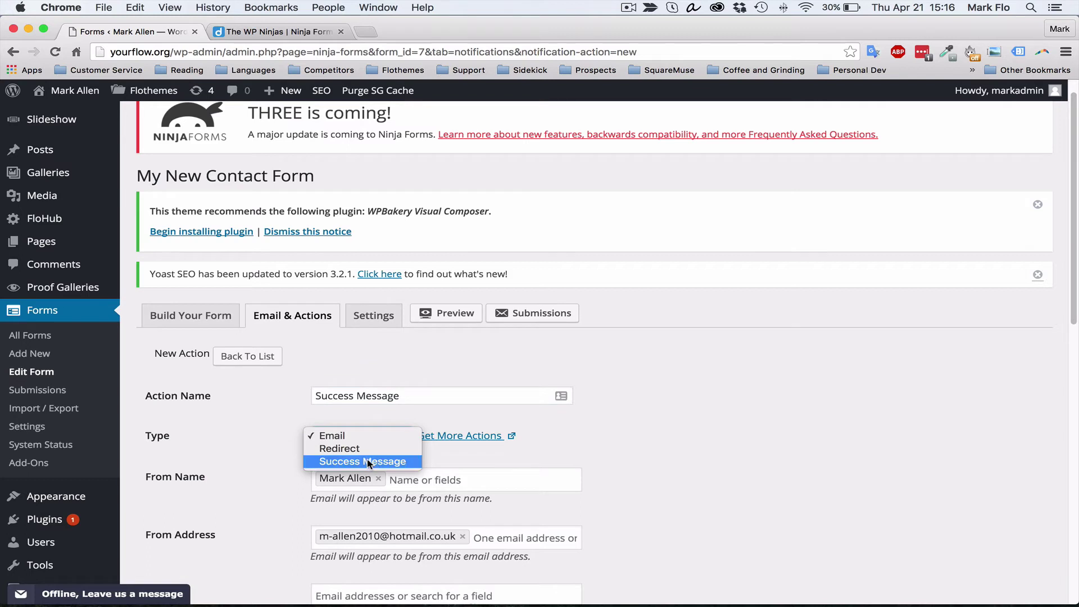
click(343, 459)
Step: Enter the message 'Thanks, your form has successfully been submitted', correct the spelling, and save
scroll(337, 433, down, 3)
click(373, 416)
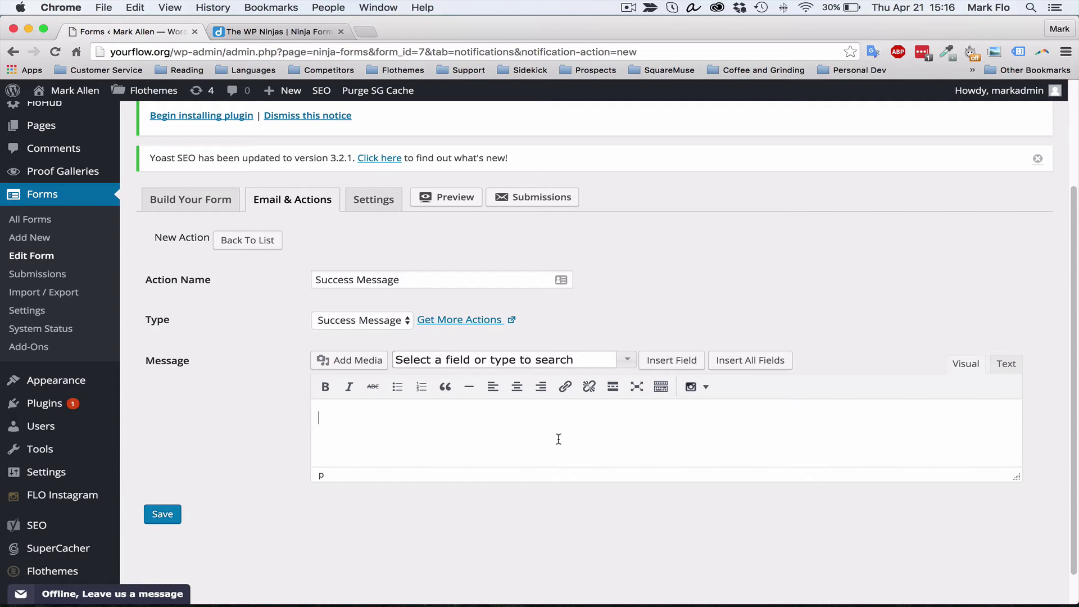
text(Thakns)
text(nkyou)
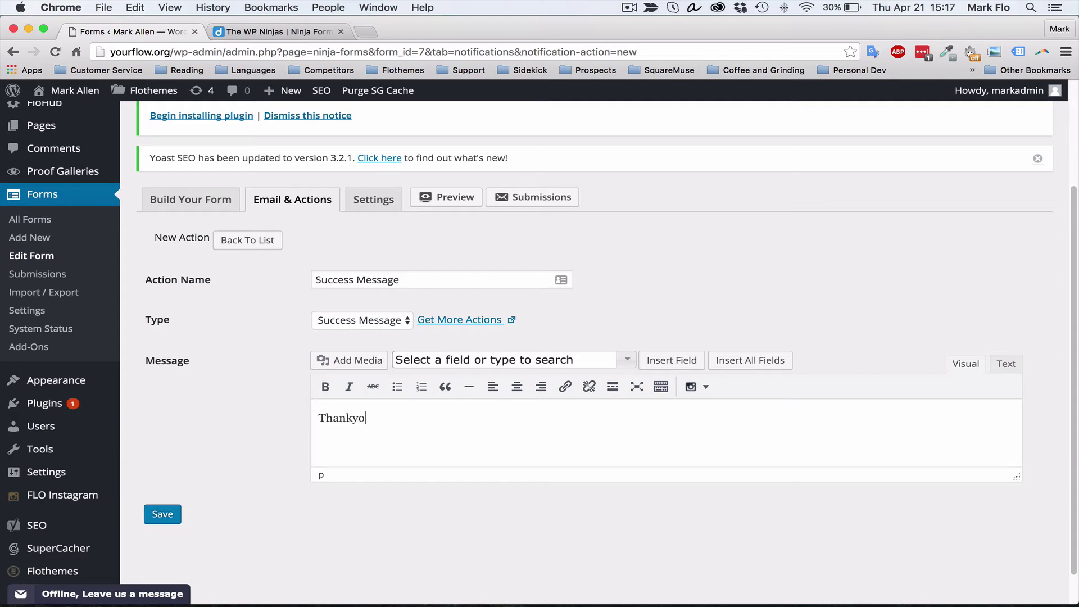
key(BackSpace)
key(BackSpace)
key(BackSpace)
key(BackSpace)
text(s, your form has succesfull)
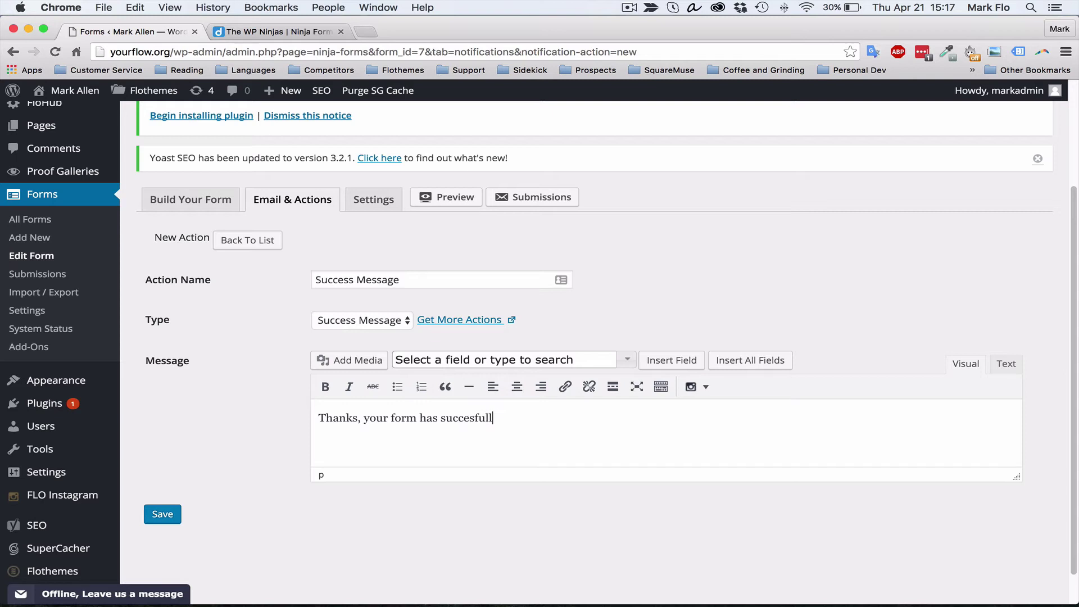
text(y been submitted)
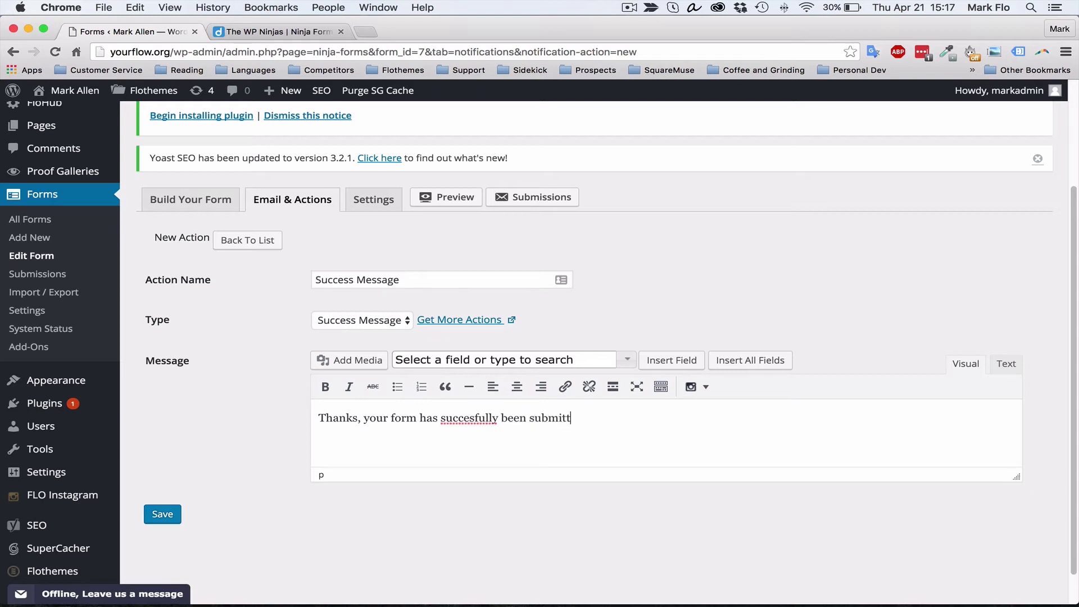
right_click(470, 417)
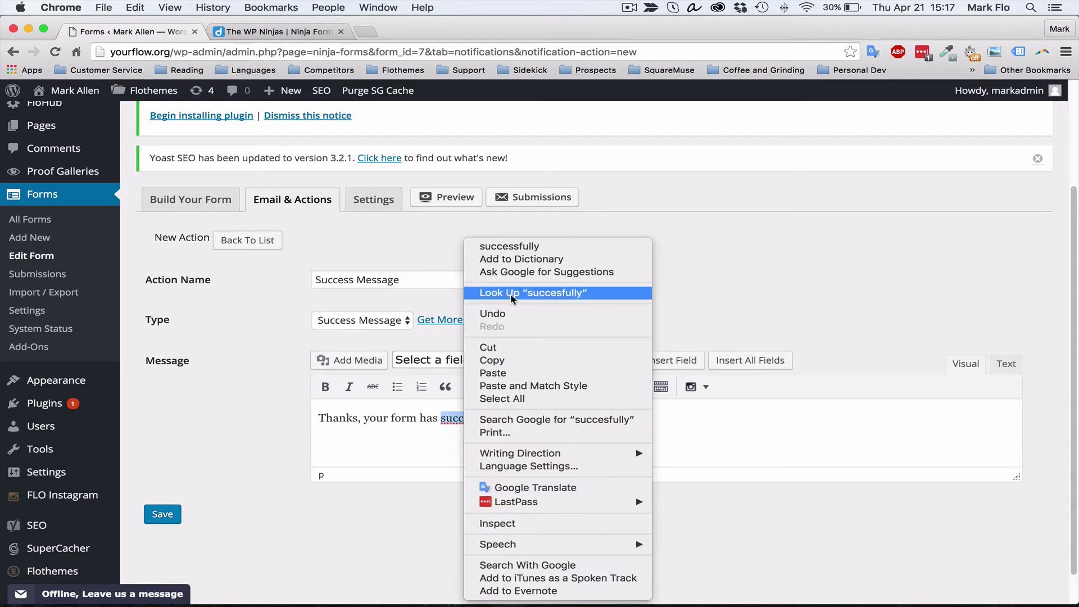
click(531, 247)
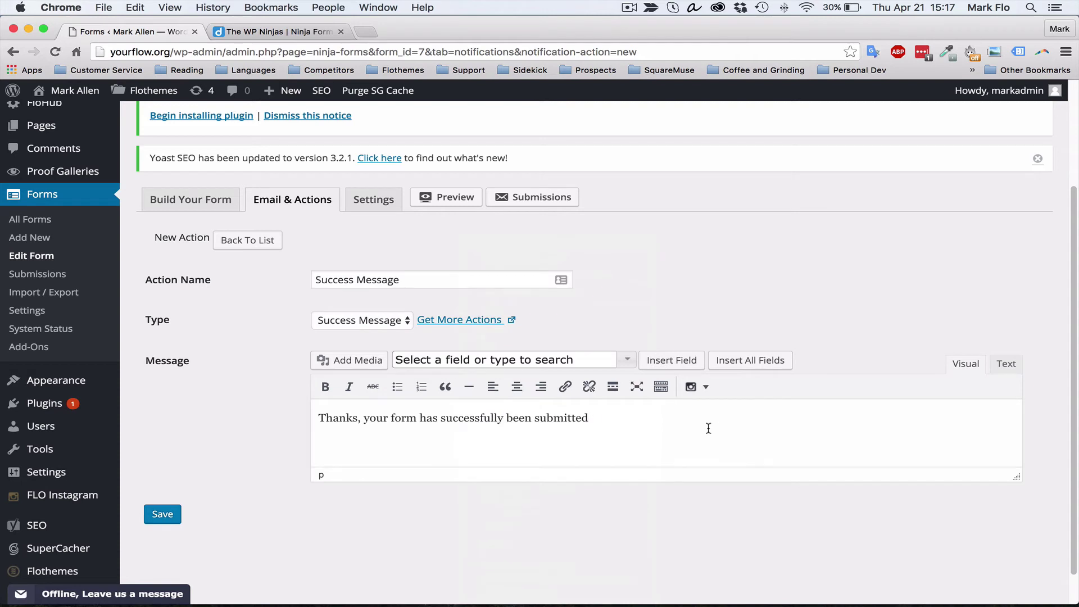
click(163, 515)
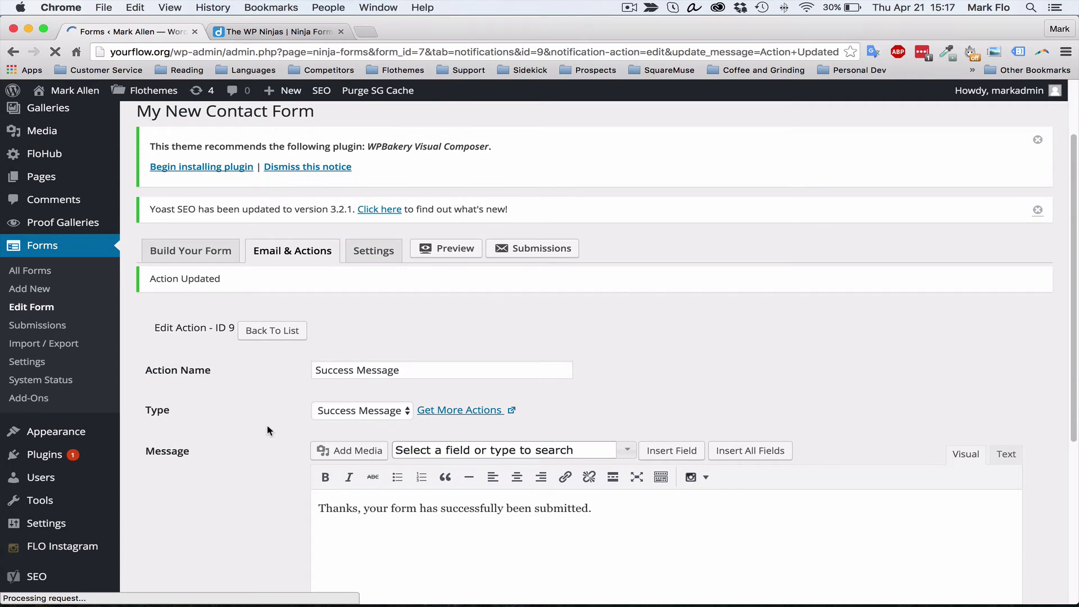
Step: Review the action type options and keep the type as Success Message
click(347, 411)
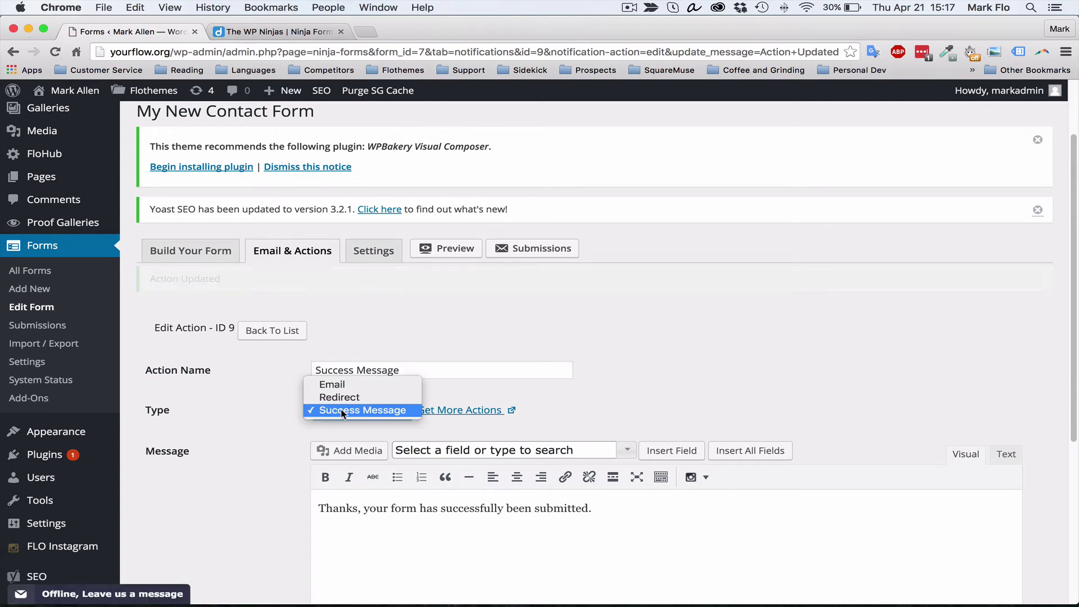
click(279, 402)
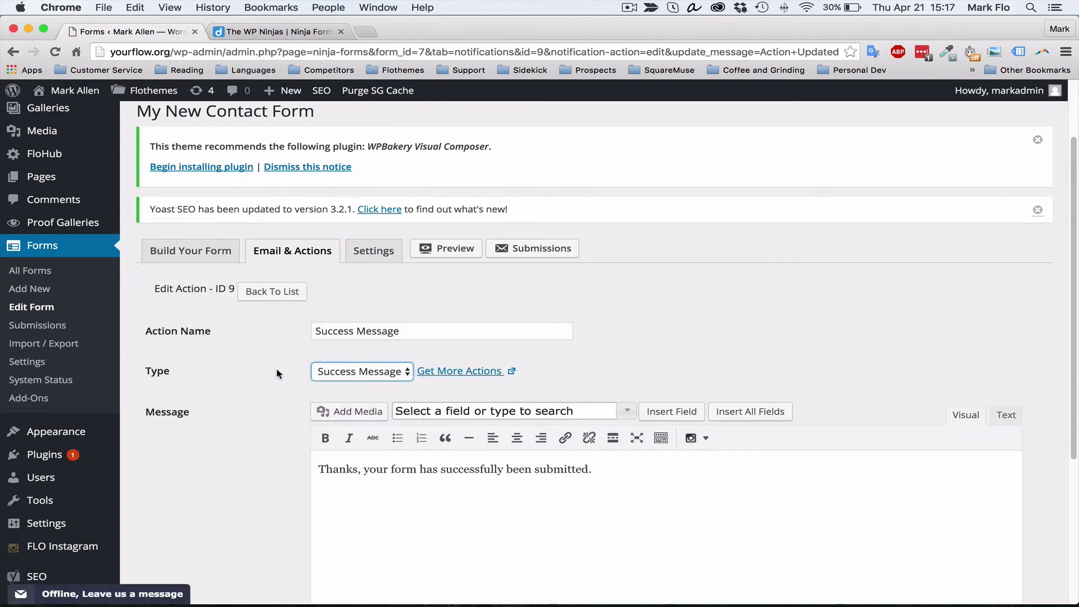
click(339, 372)
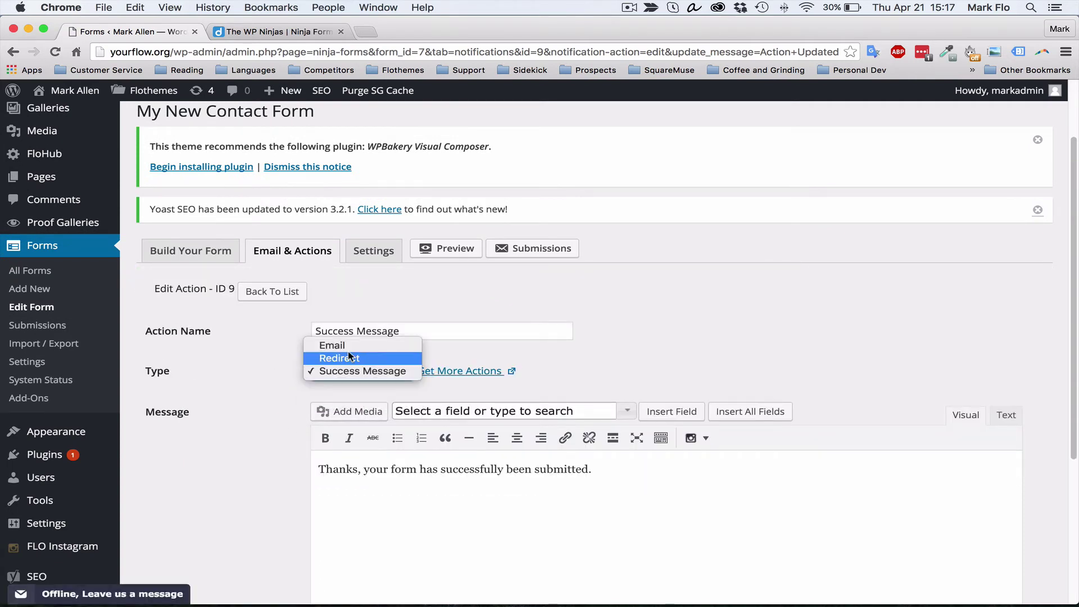
click(280, 371)
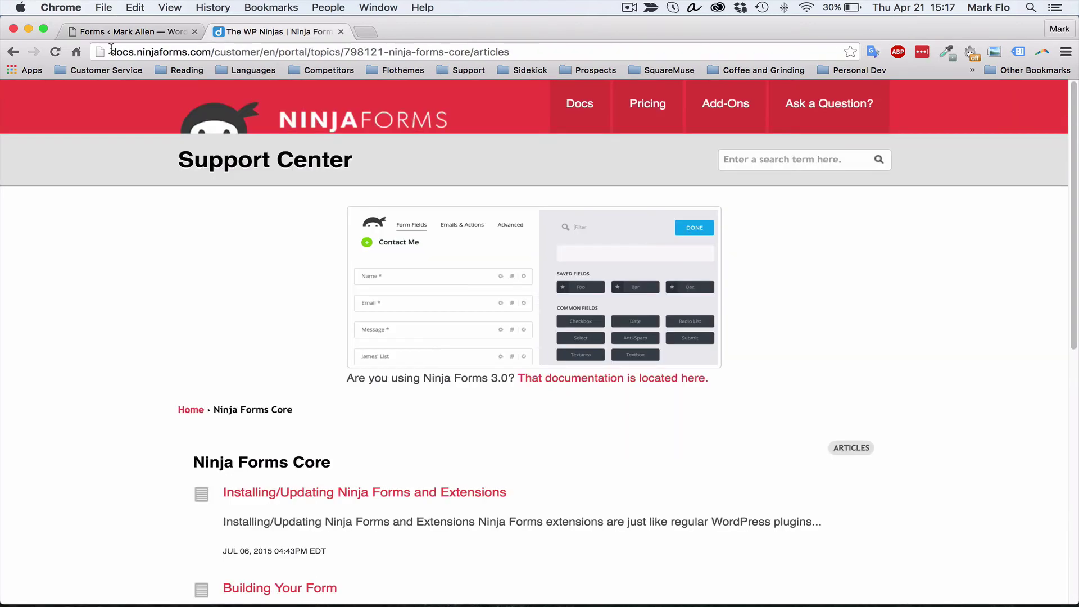
Step: Open the 'Emails and Actions' article on the Ninja Forms documentation site
click(279, 32)
scroll(344, 421, down, 3)
scroll(342, 420, down, 1)
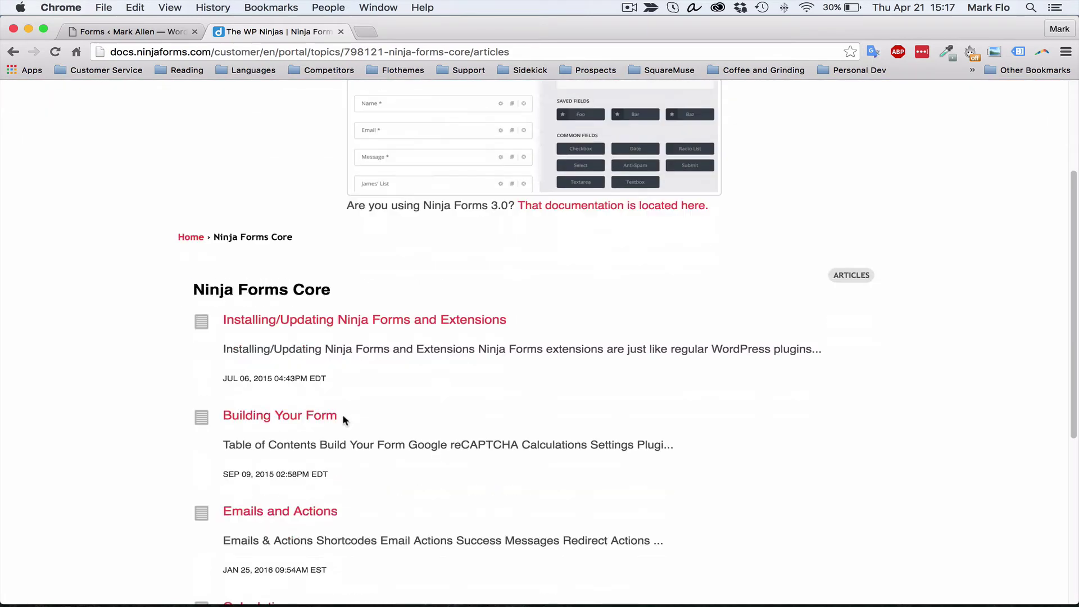
click(333, 513)
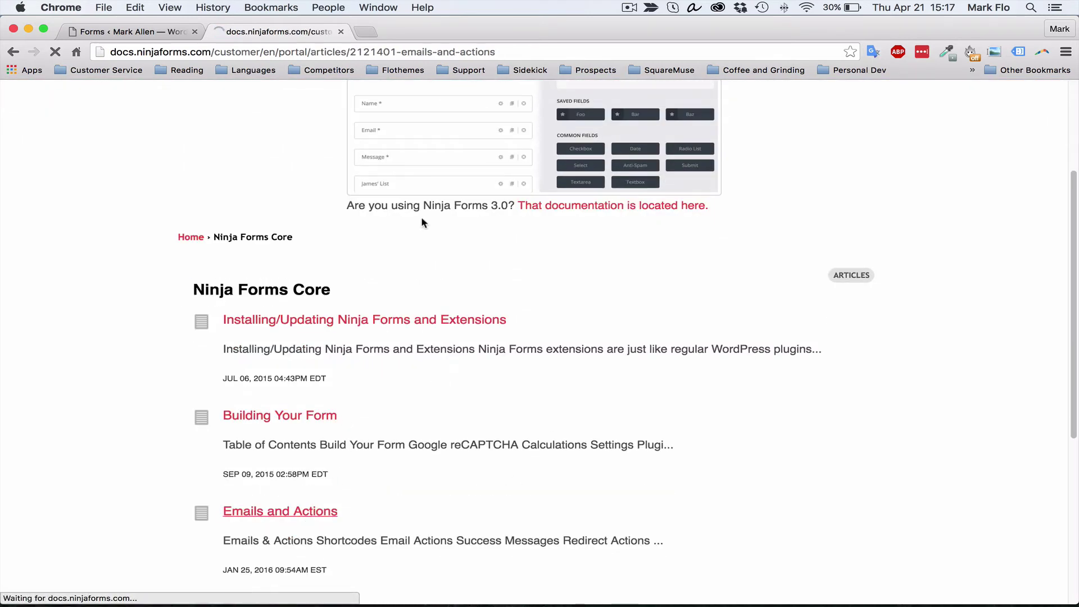
scroll(230, 405, down, 5)
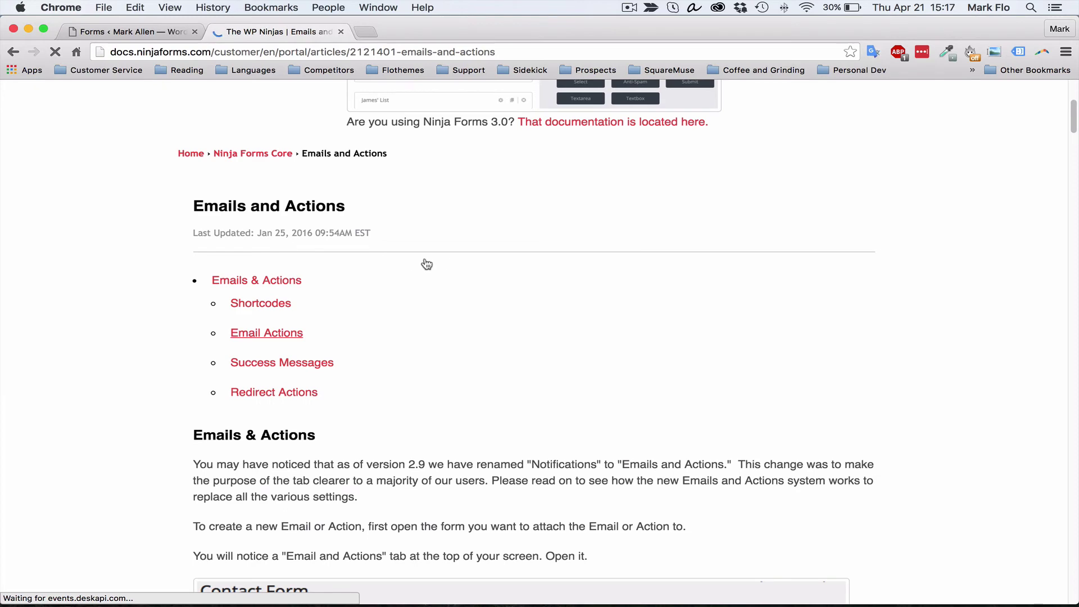
scroll(436, 260, up, 4)
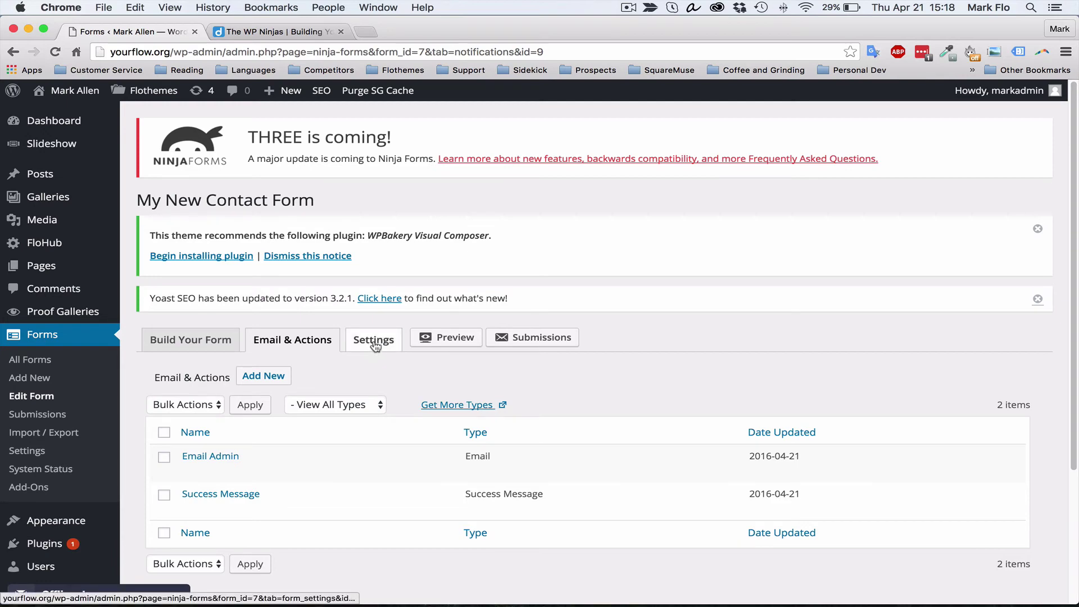
Step: Keep My New Contact Form's Display setting to hide the form after submission, and save
click(375, 344)
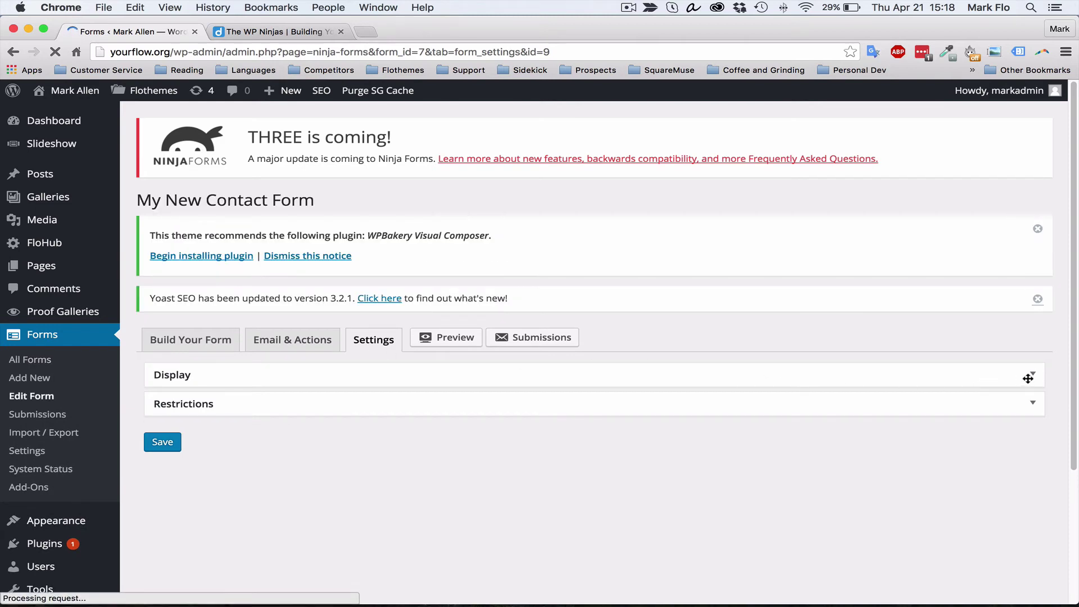
click(1034, 380)
scroll(428, 383, down, 3)
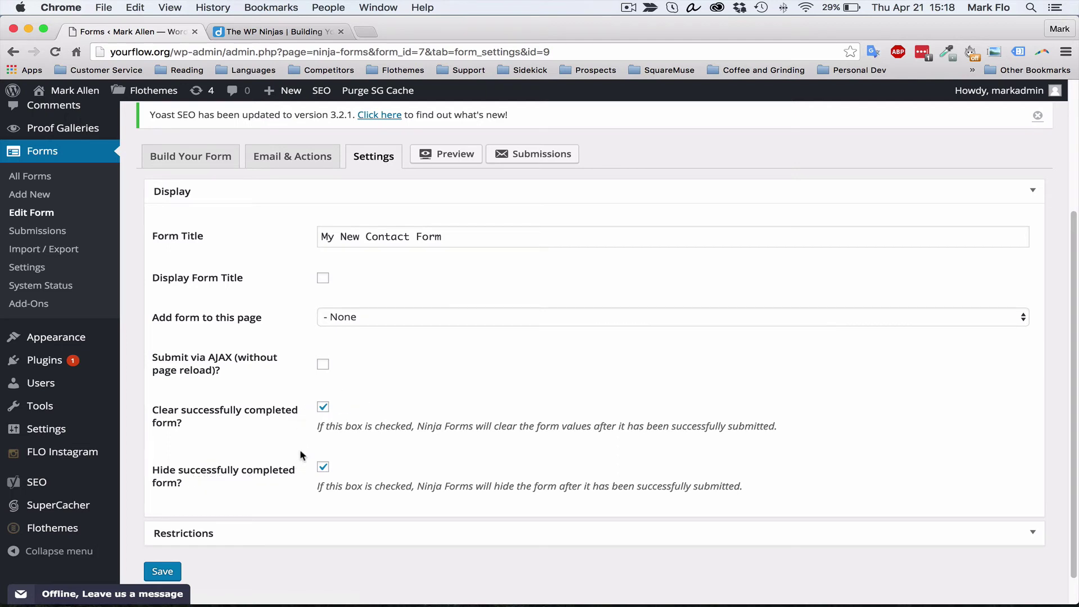
click(325, 469)
click(324, 471)
scroll(354, 463, down, 1)
scroll(344, 456, down, 1)
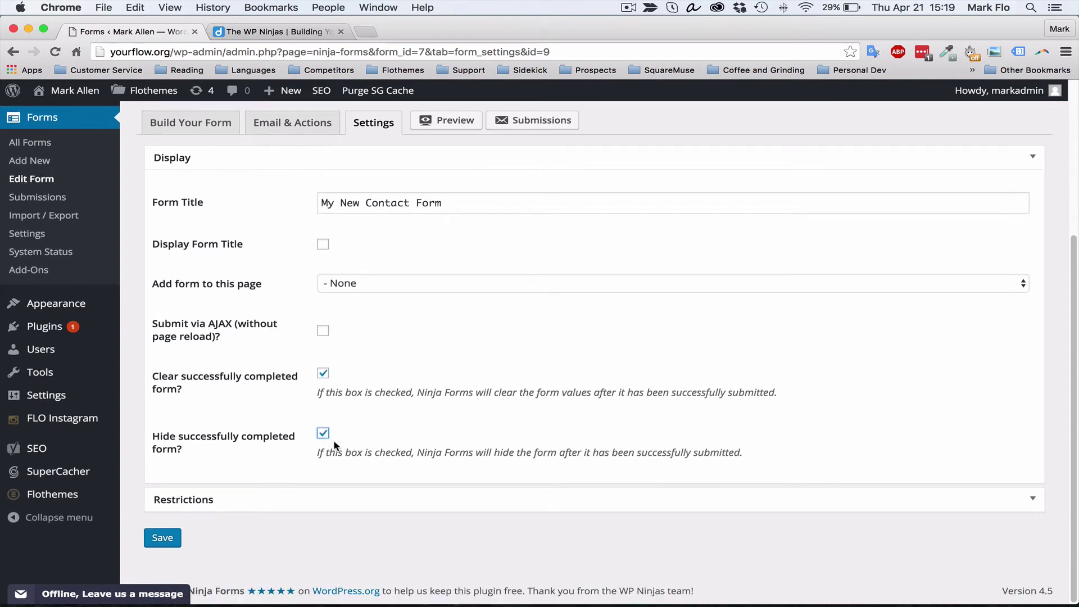
click(168, 539)
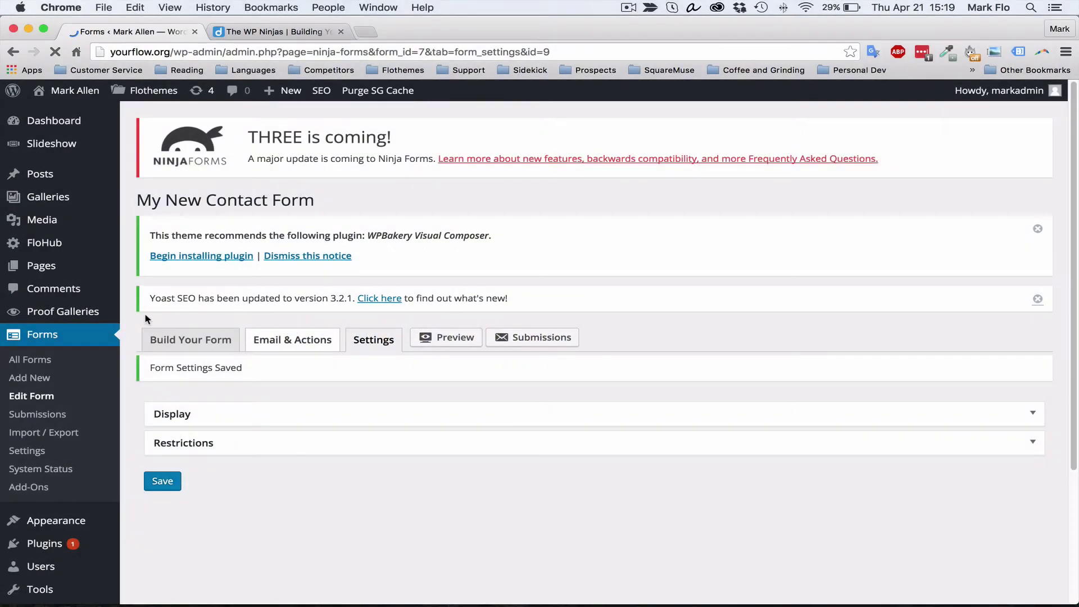
mouse_move(43, 268)
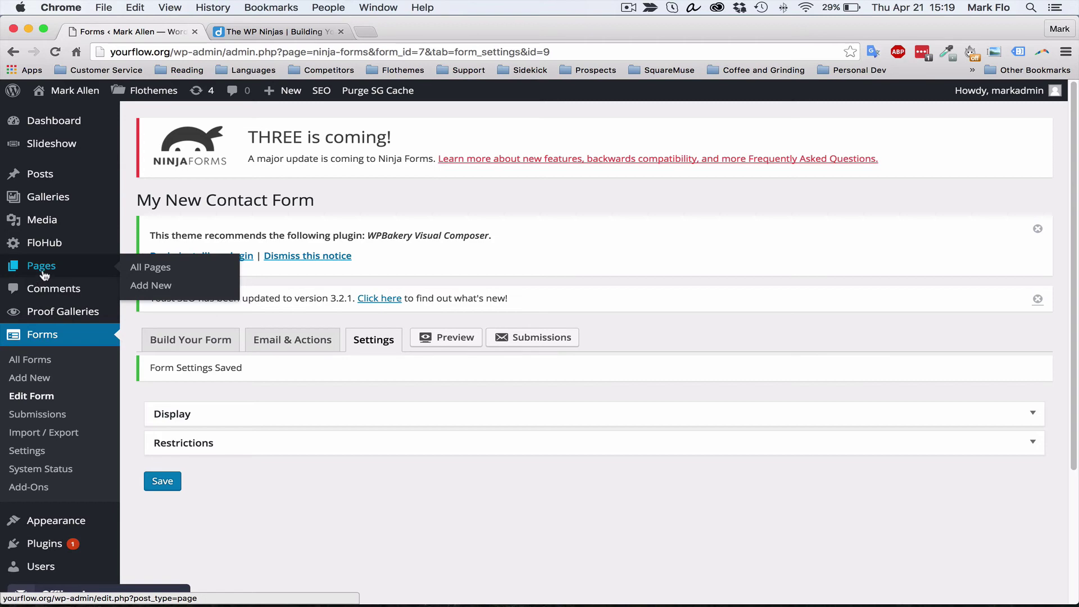
Step: Create a new page titled 'Contact Page' and publish it
click(45, 273)
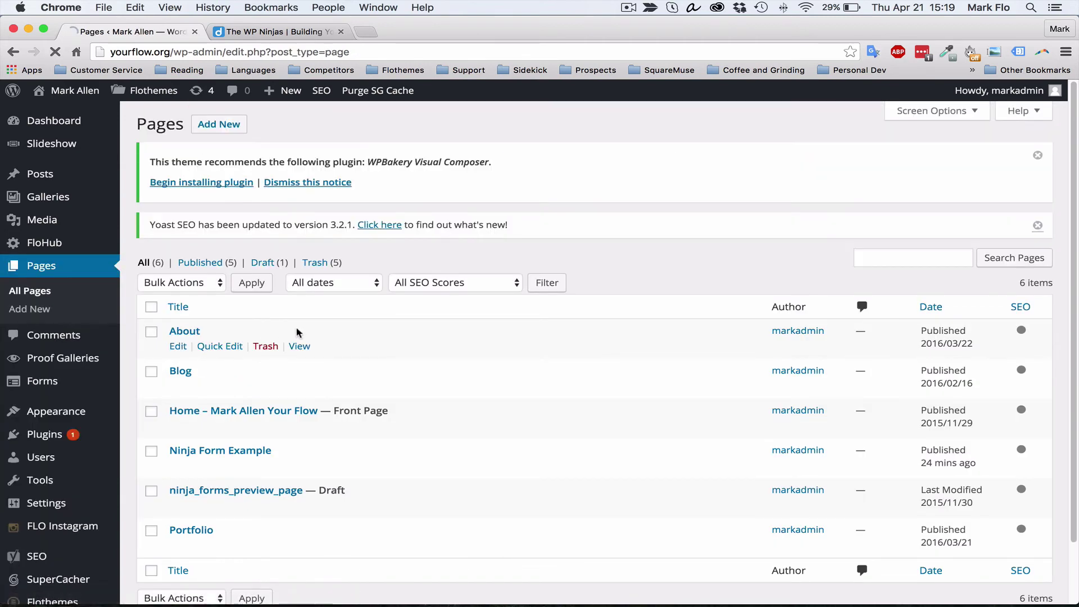
click(219, 124)
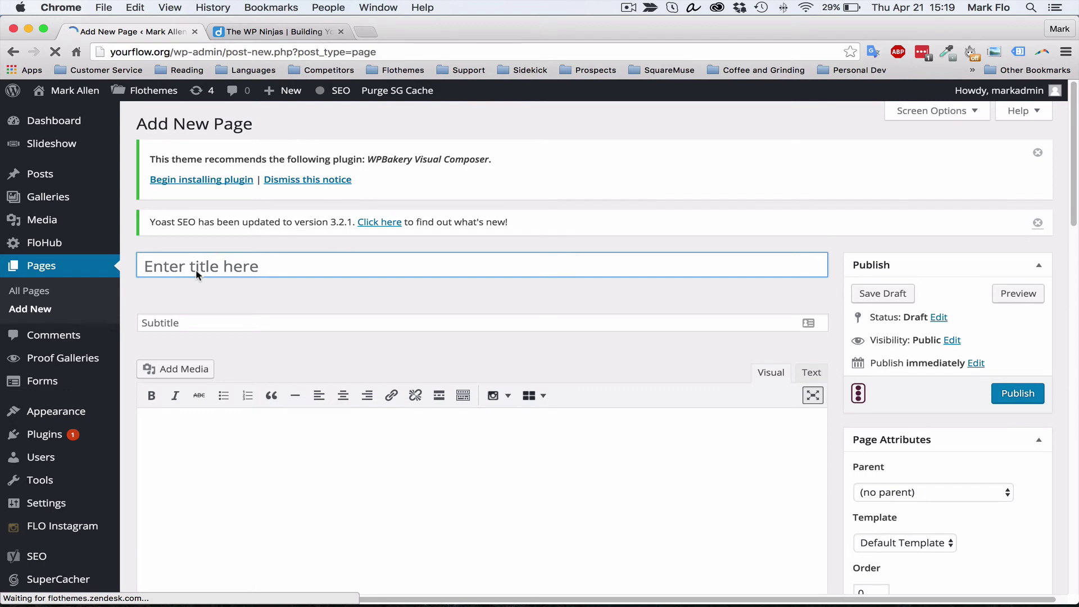
text(Contact Page)
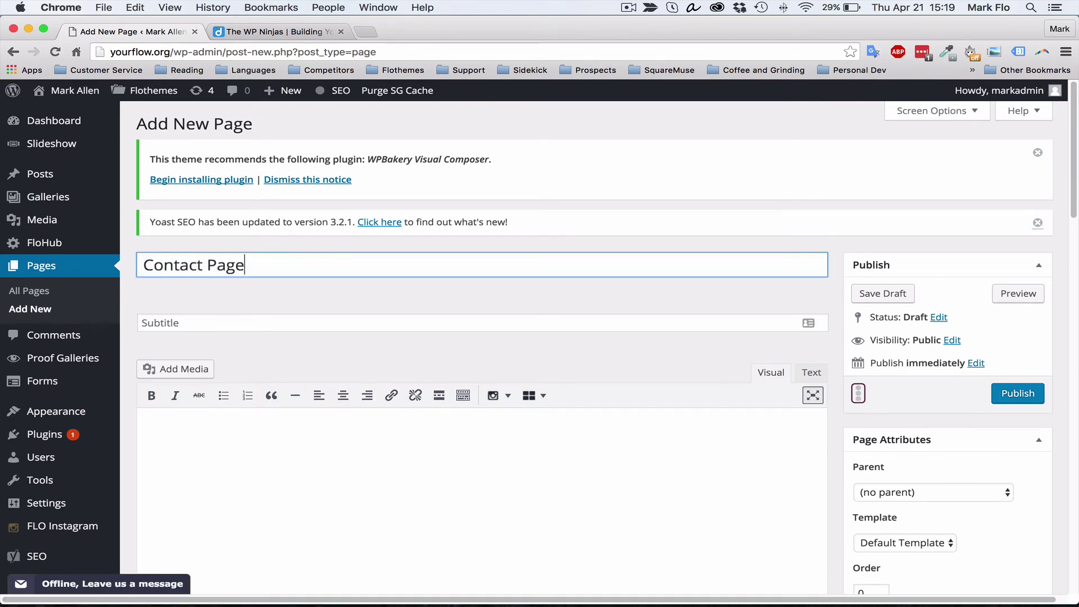
scroll(225, 309, down, 1)
click(463, 318)
scroll(494, 333, down, 5)
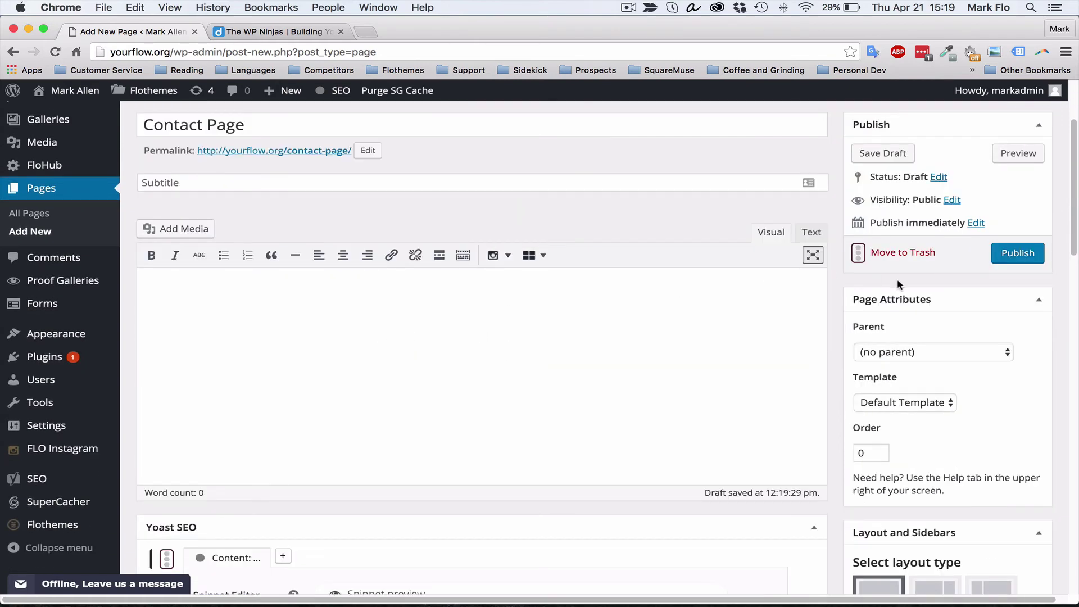
click(1004, 265)
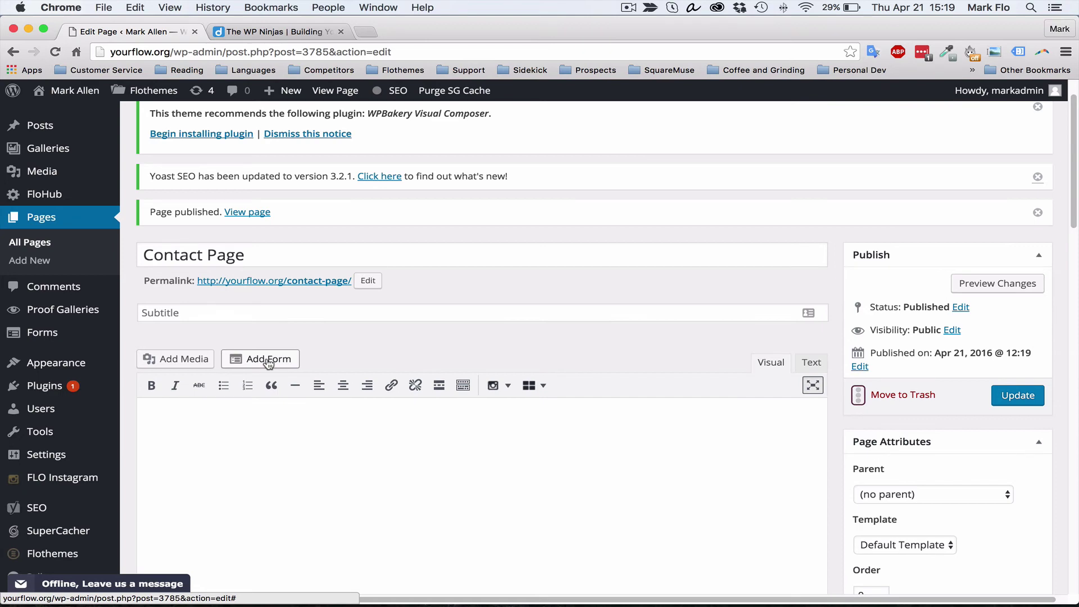
Step: Insert 'My New Contact Form - ID: 7' into the Contact Page body
scroll(264, 366, down, 3)
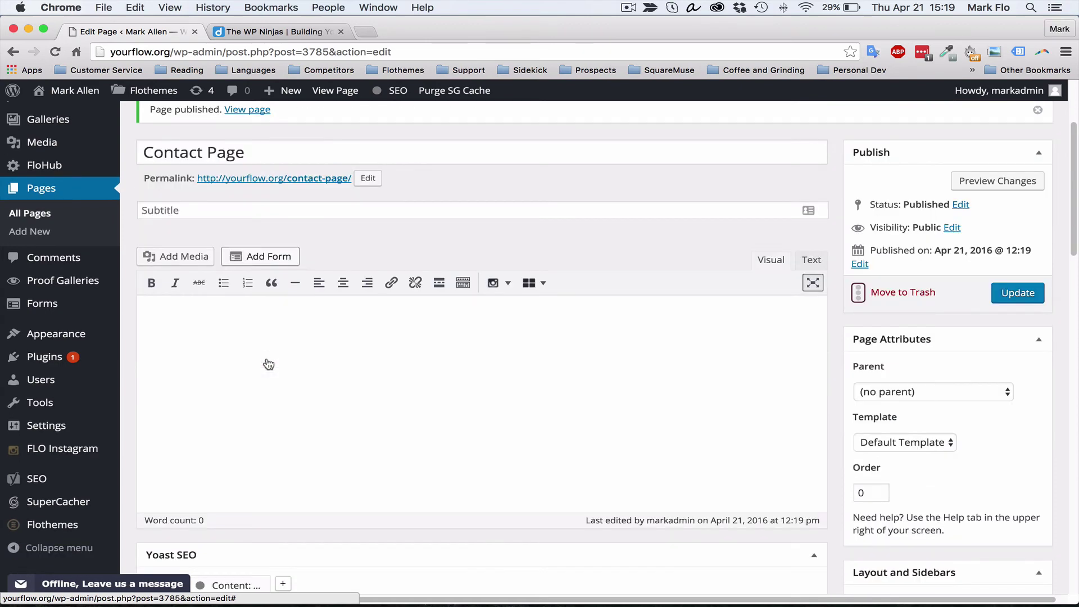
click(271, 258)
click(606, 309)
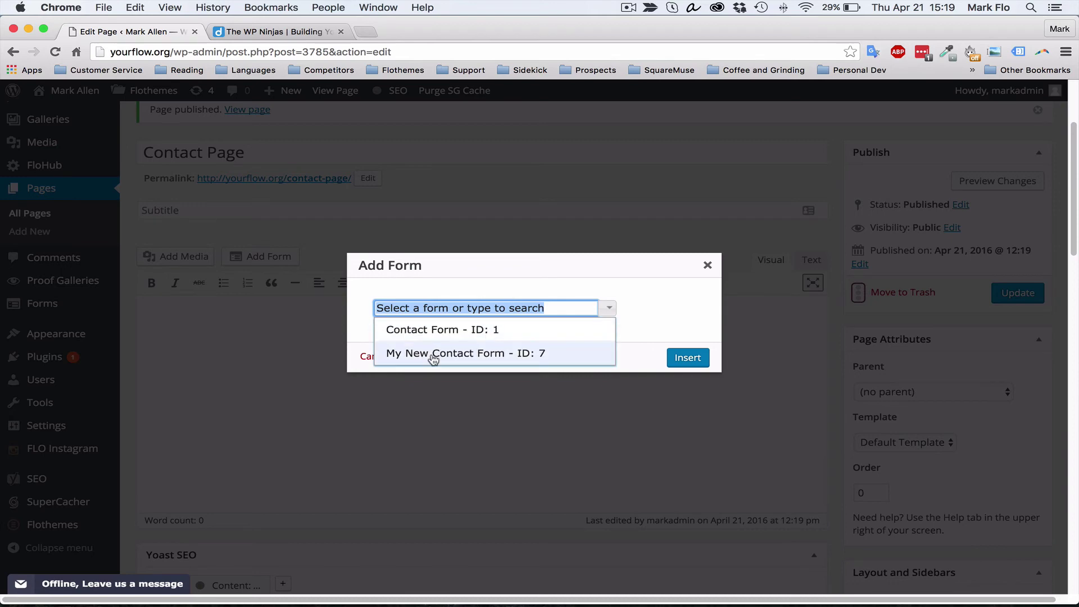
click(454, 358)
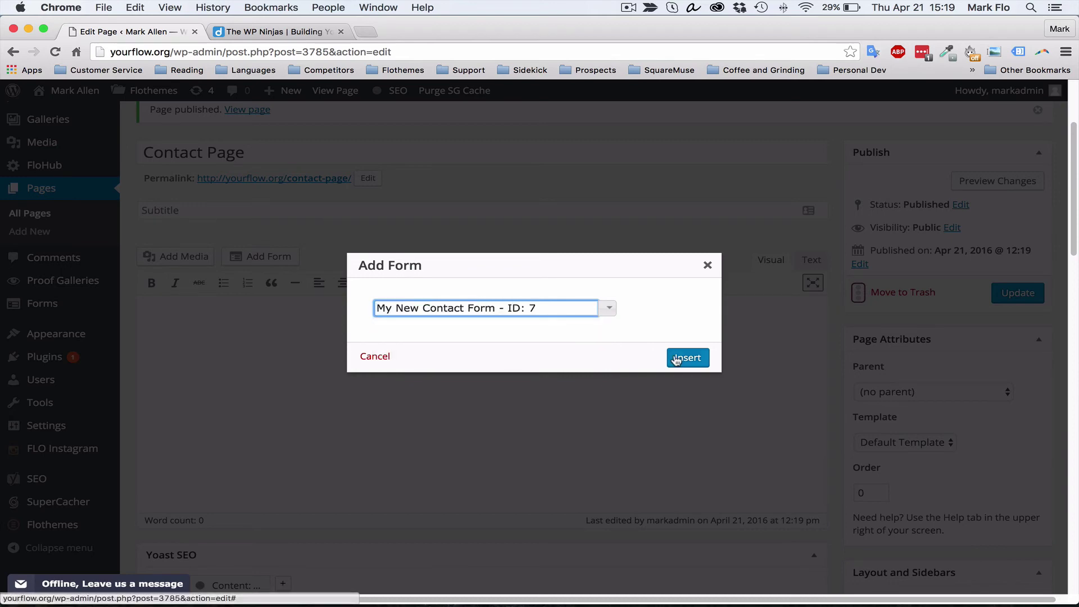
click(688, 358)
drag(304, 326, 141, 319)
click(256, 324)
drag(287, 324, 108, 317)
click(304, 329)
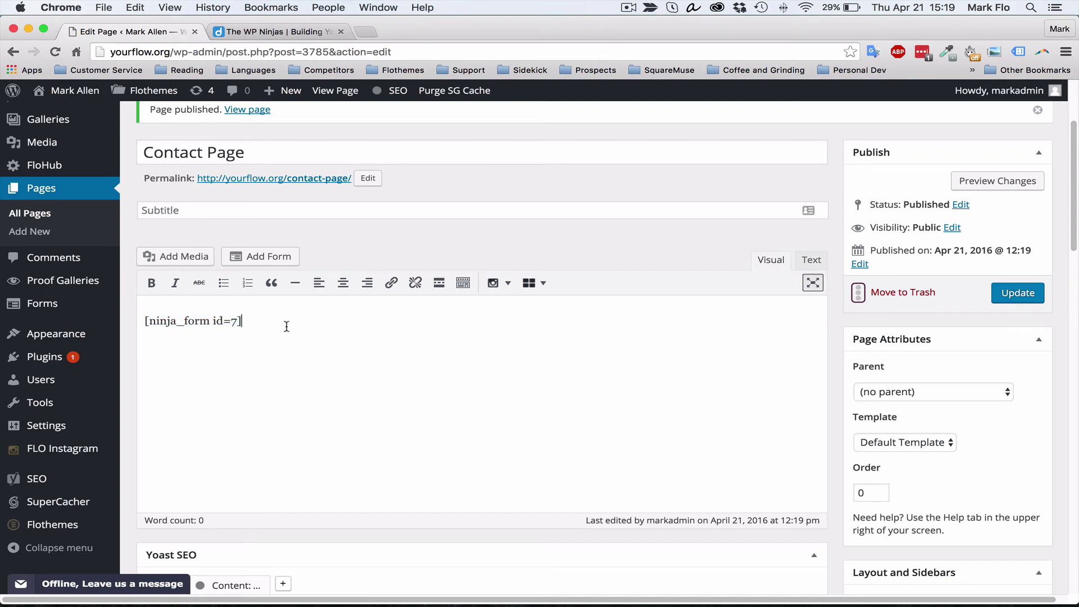
Step: Check My New Contact Form's shortcode in the All Forms list in a new tab
super+click(51, 315)
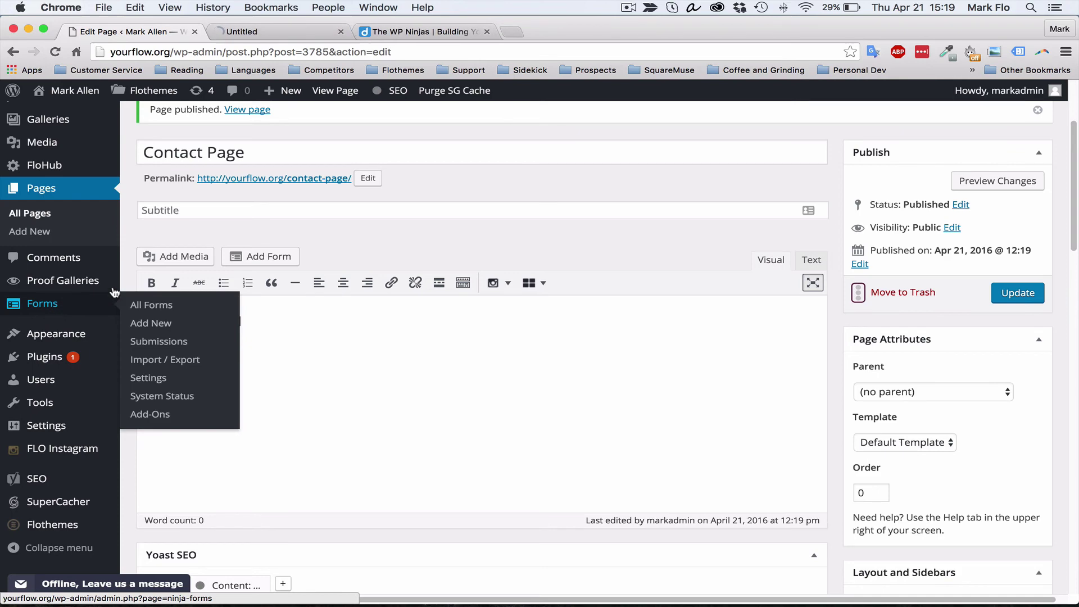
click(306, 33)
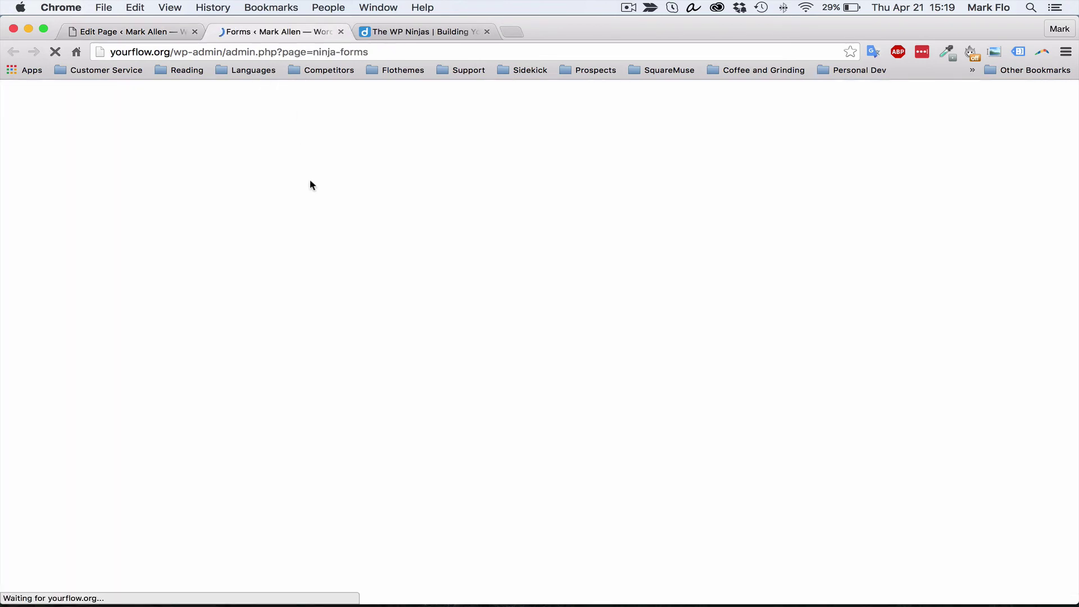
scroll(488, 465, down, 1)
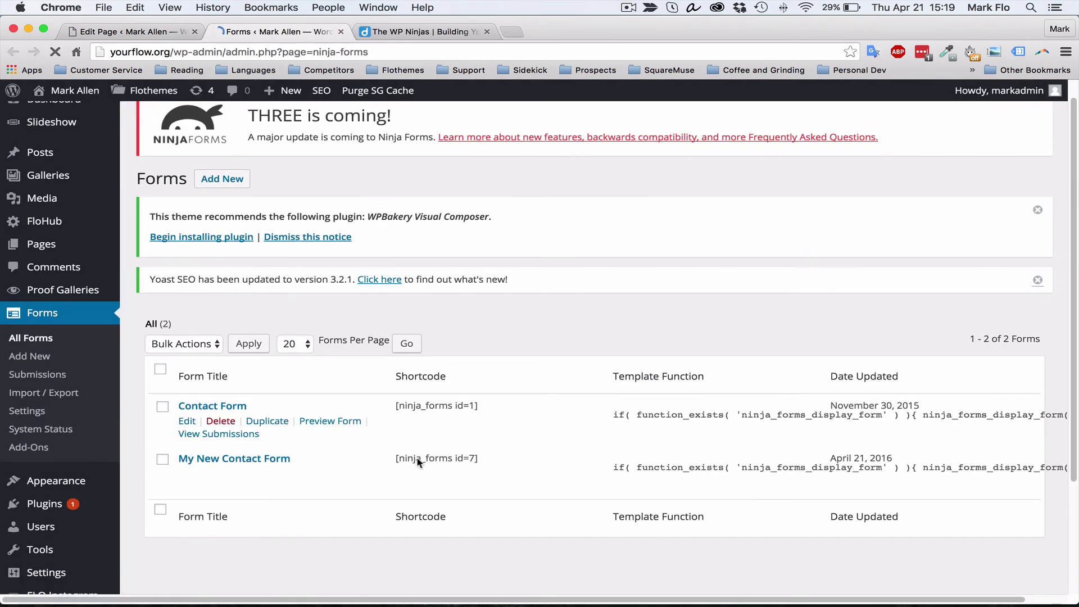
triple_click(424, 458)
click(511, 455)
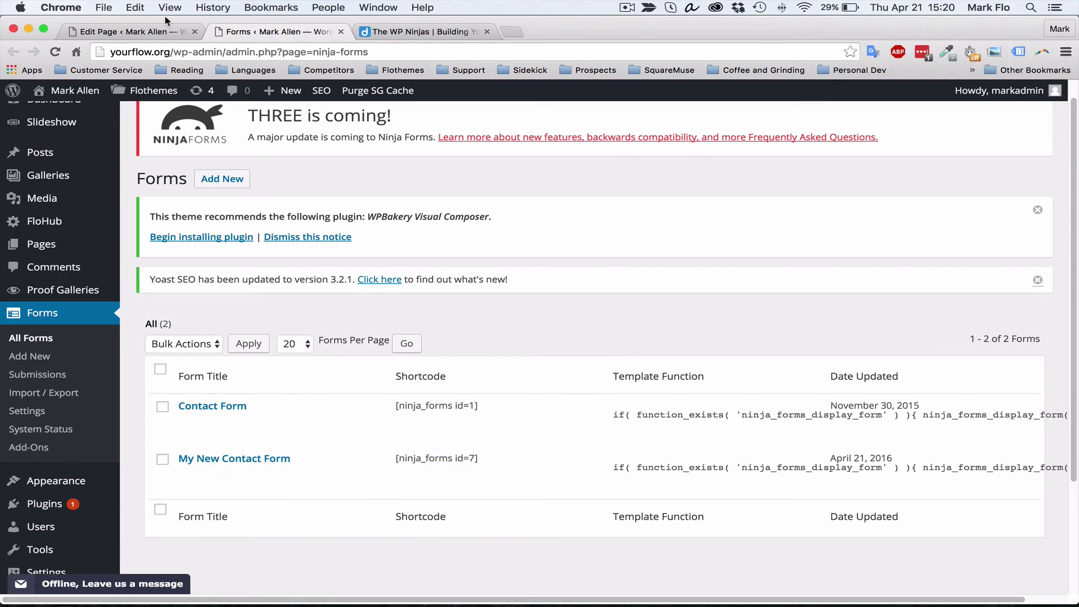
Step: Confirm the [ninja_form id=7] shortcode in the page body and update the Contact Page
click(129, 31)
scroll(372, 352, down, 1)
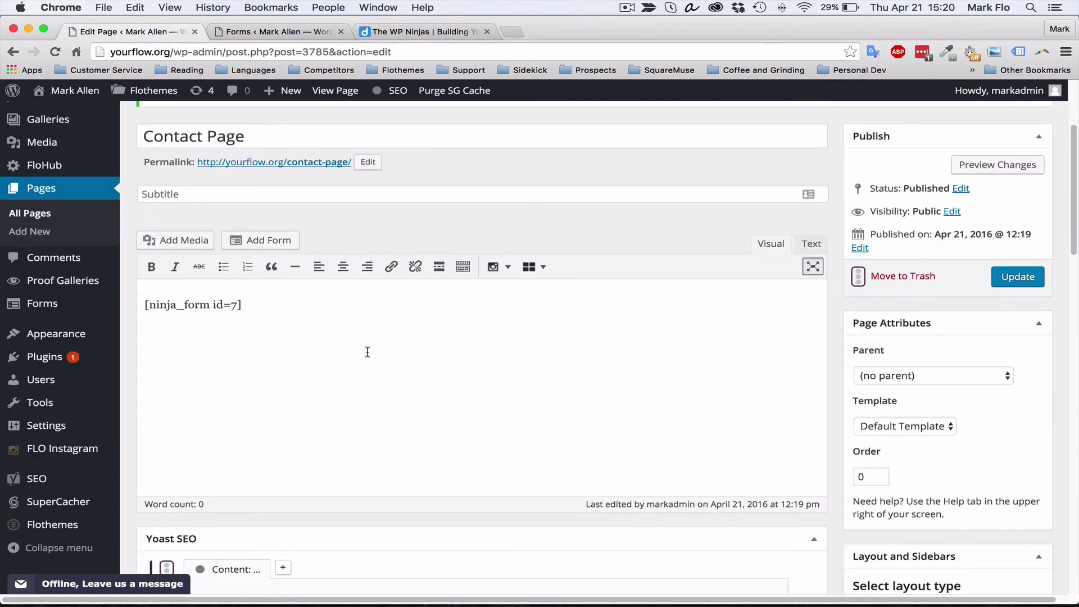
drag(243, 304, 141, 304)
click(316, 320)
scroll(653, 323, down, 1)
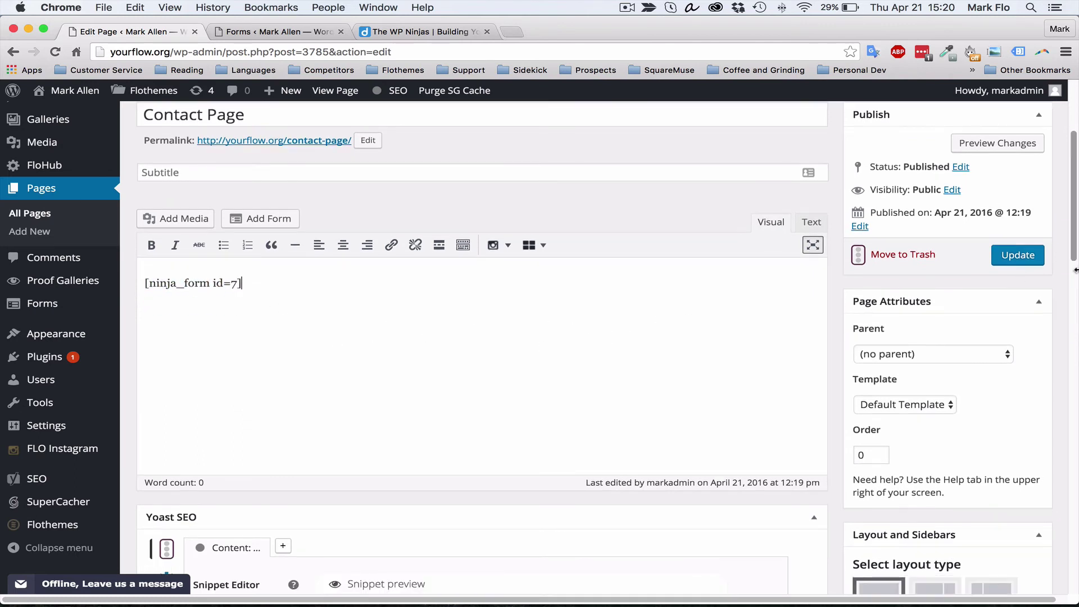
click(1036, 264)
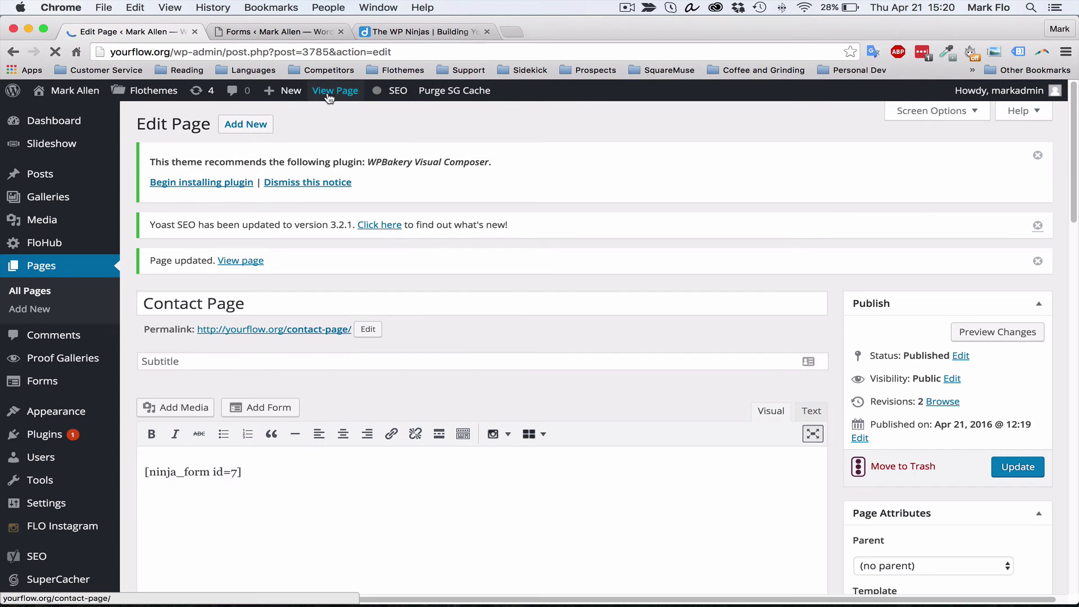
Step: View the live Contact Page and enter a test name, e-mail address and phone number
click(329, 92)
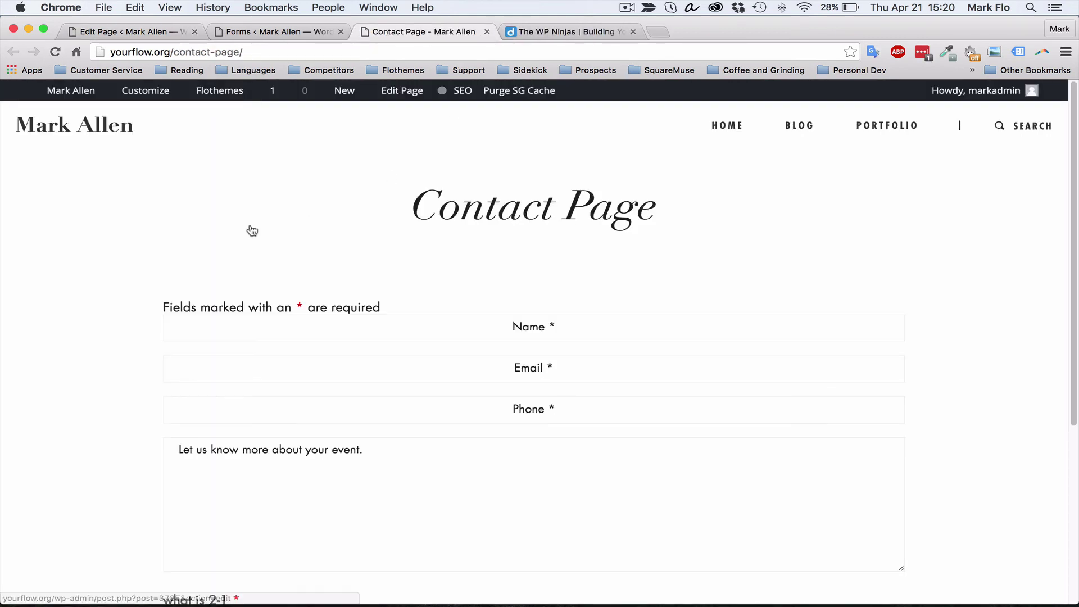
scroll(87, 260, down, 3)
scroll(79, 266, up, 2)
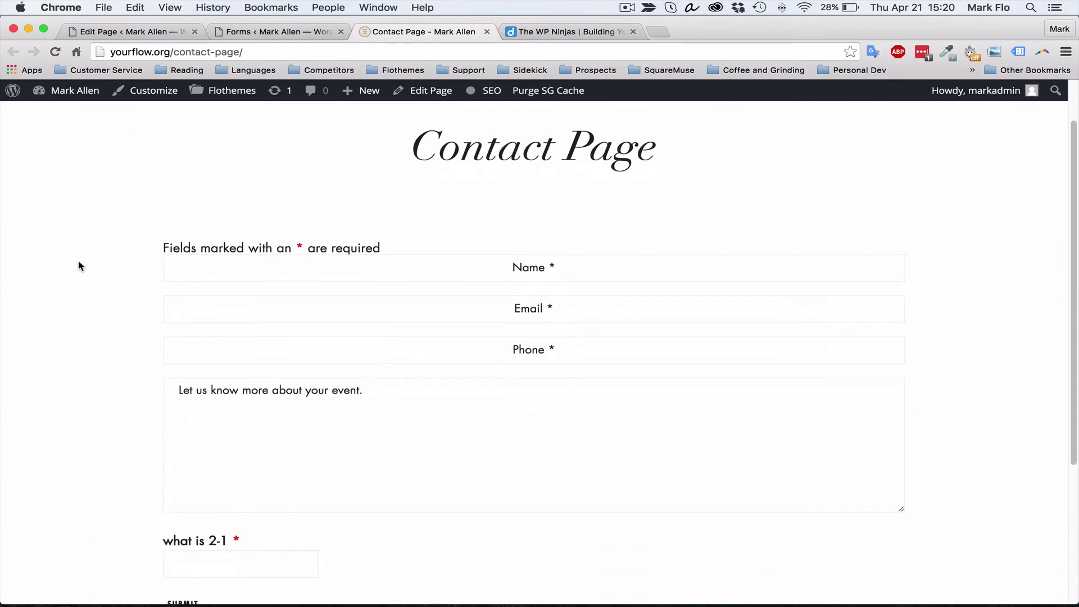
scroll(78, 266, down, 1)
click(399, 239)
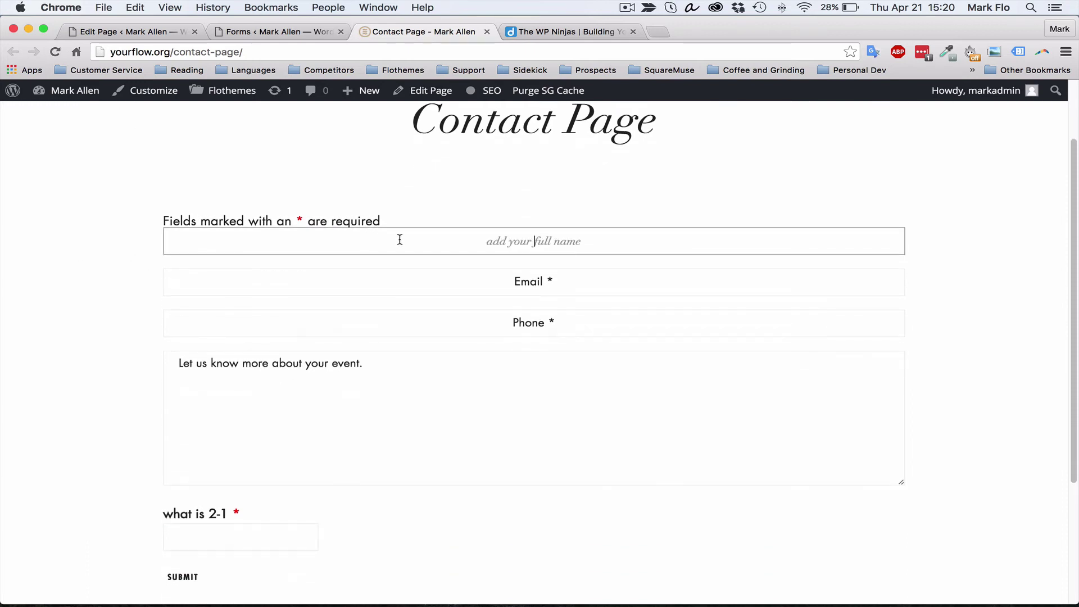
text(mark)
key(Tab)
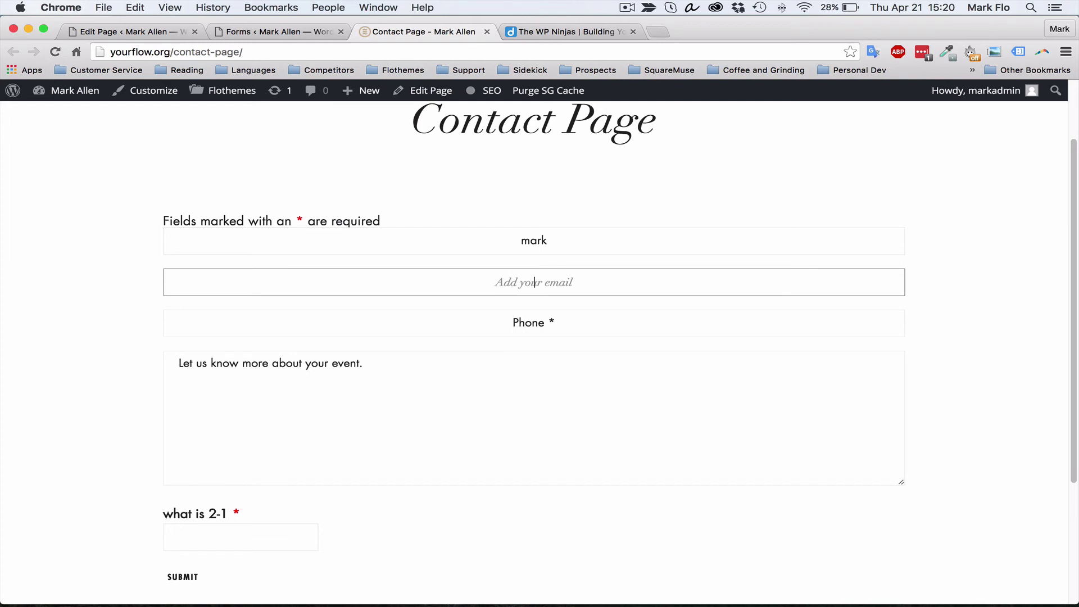
text(mark@test.com)
key(Tab)
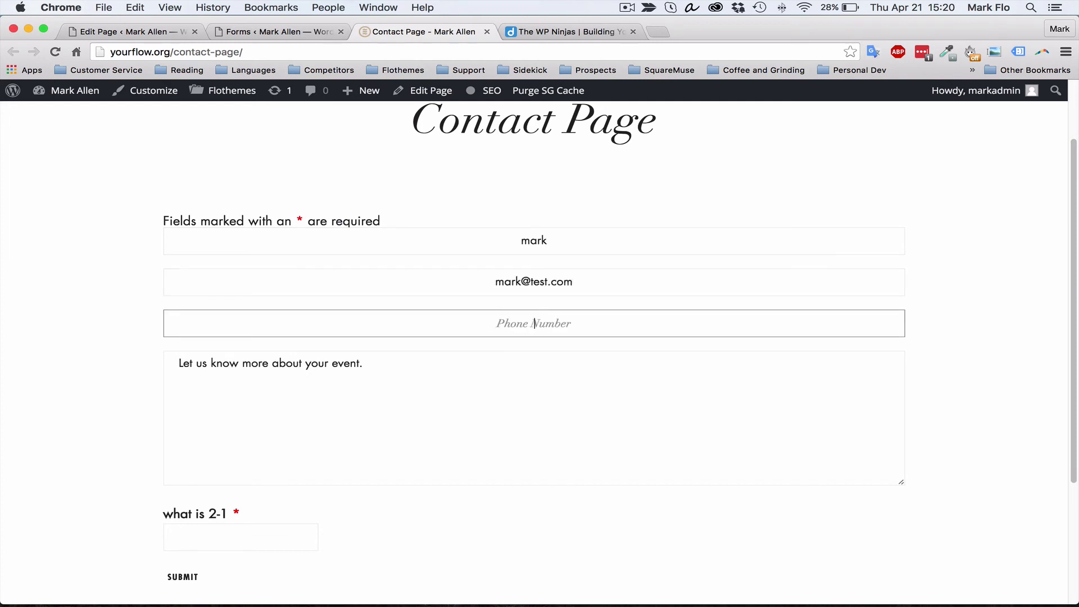
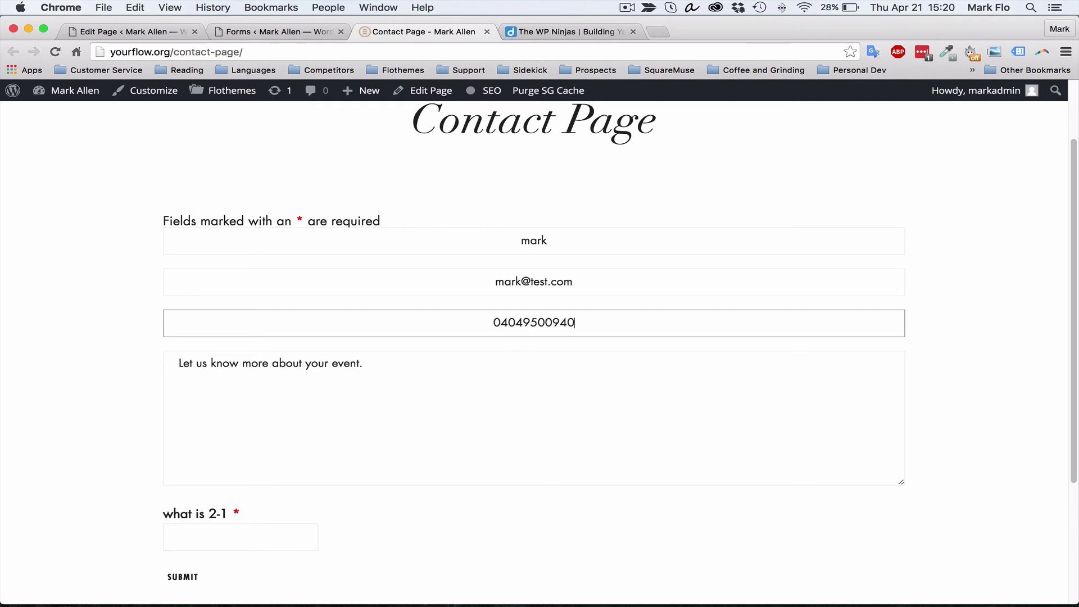
Step: Write 'some details about the even' as the message, answer 1, and submit the form
click(393, 363)
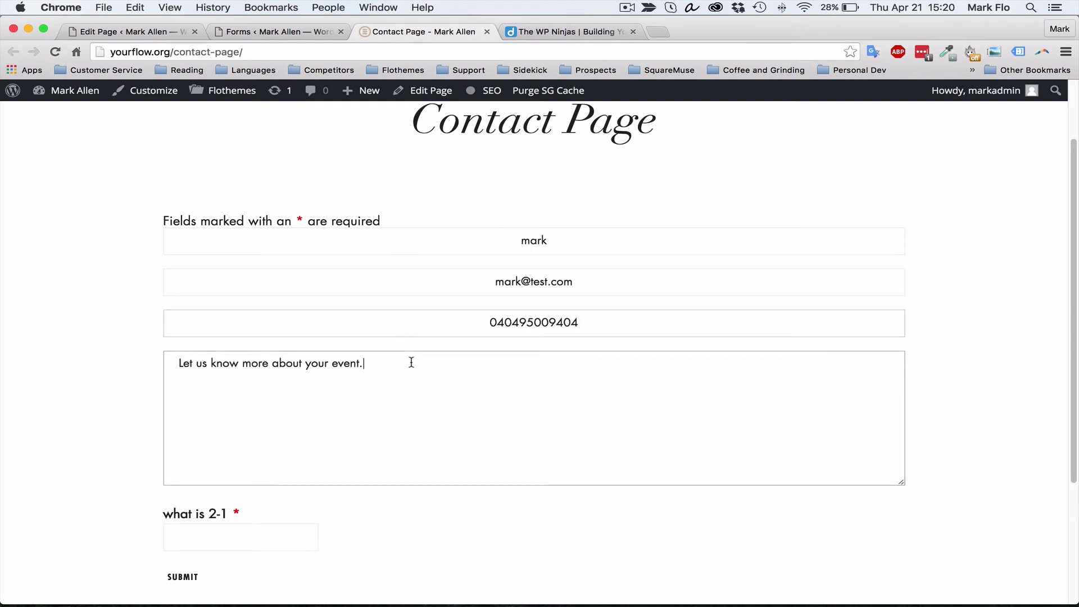
text(some )
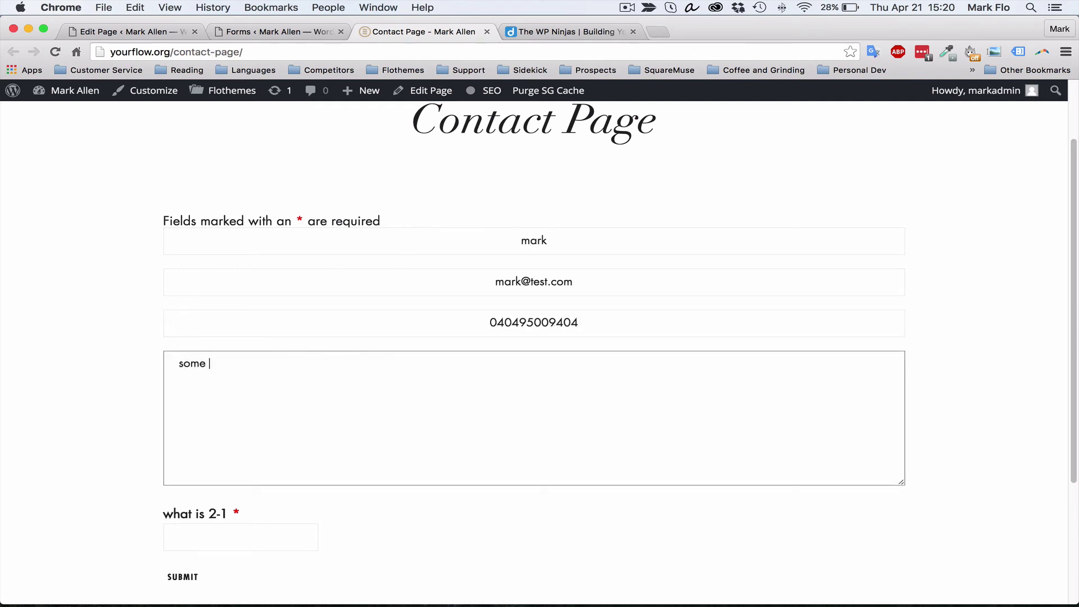
text(details about the event)
click(185, 534)
text(1)
scroll(360, 532, down, 2)
click(175, 479)
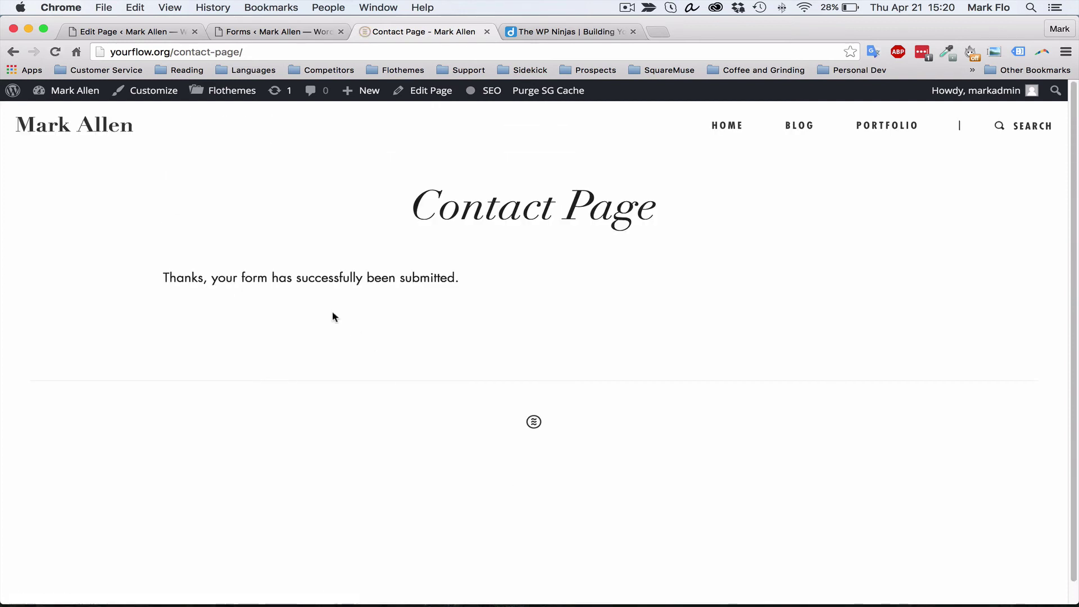
mouse_move(166, 277)
mouse_down()
mouse_move(461, 272)
mouse_move(174, 273)
mouse_up()
click(467, 276)
click(482, 287)
drag(453, 278, 161, 272)
click(161, 272)
drag(470, 279, 175, 272)
click(338, 275)
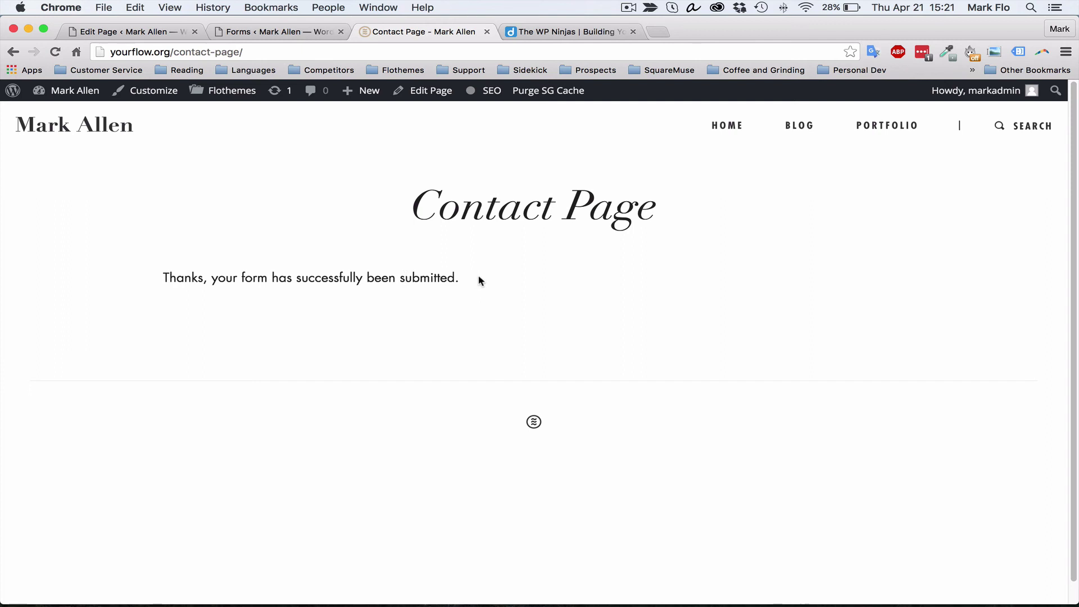
drag(484, 280, 454, 276)
click(160, 278)
click(495, 280)
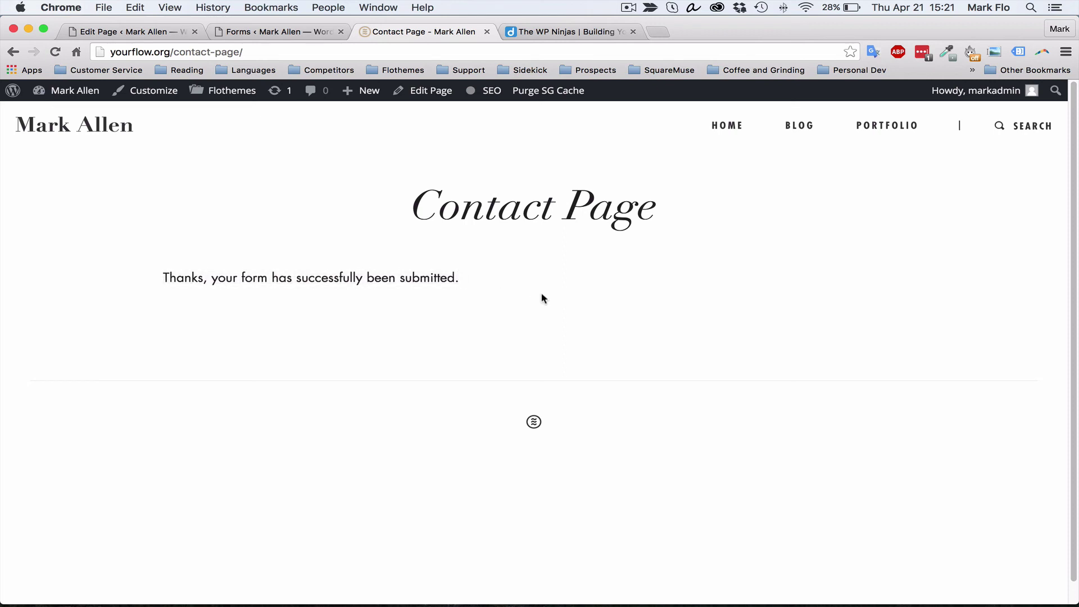
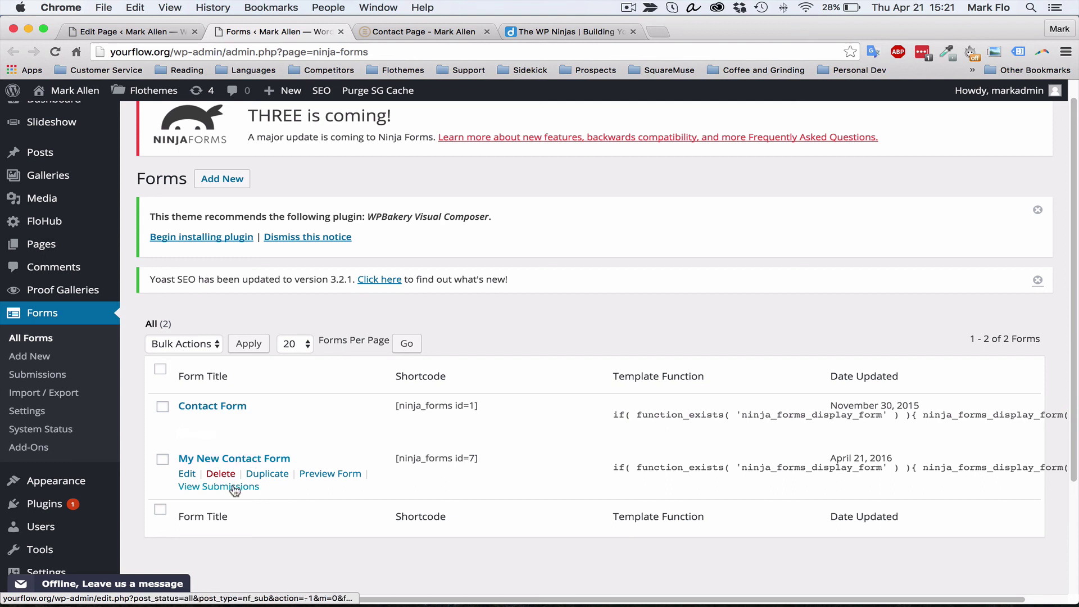
Step: Open My New Contact Form from the forms list and switch to its Submissions view
click(247, 458)
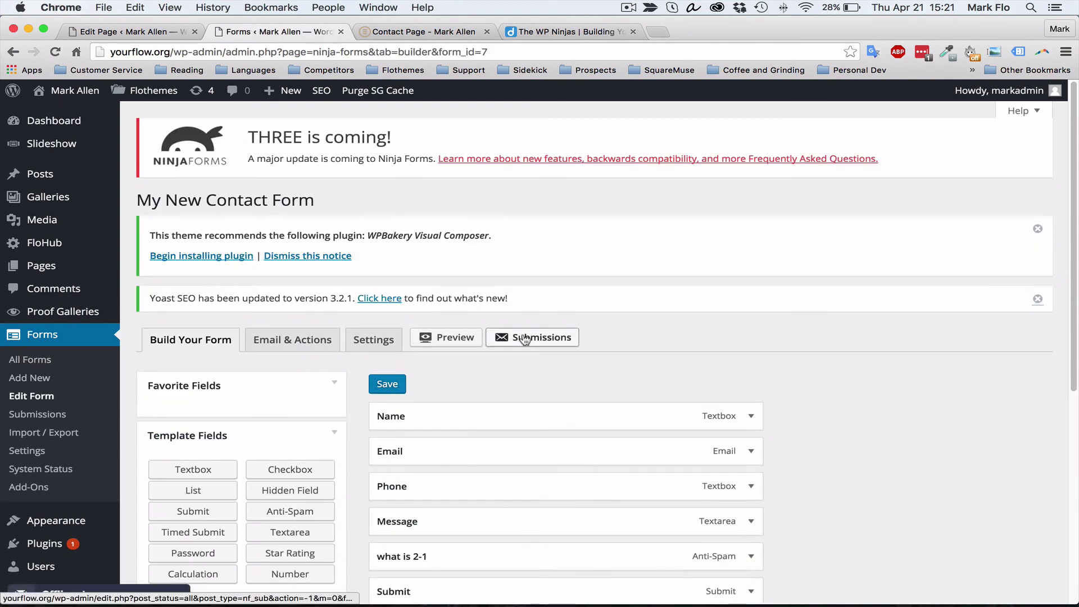
click(524, 339)
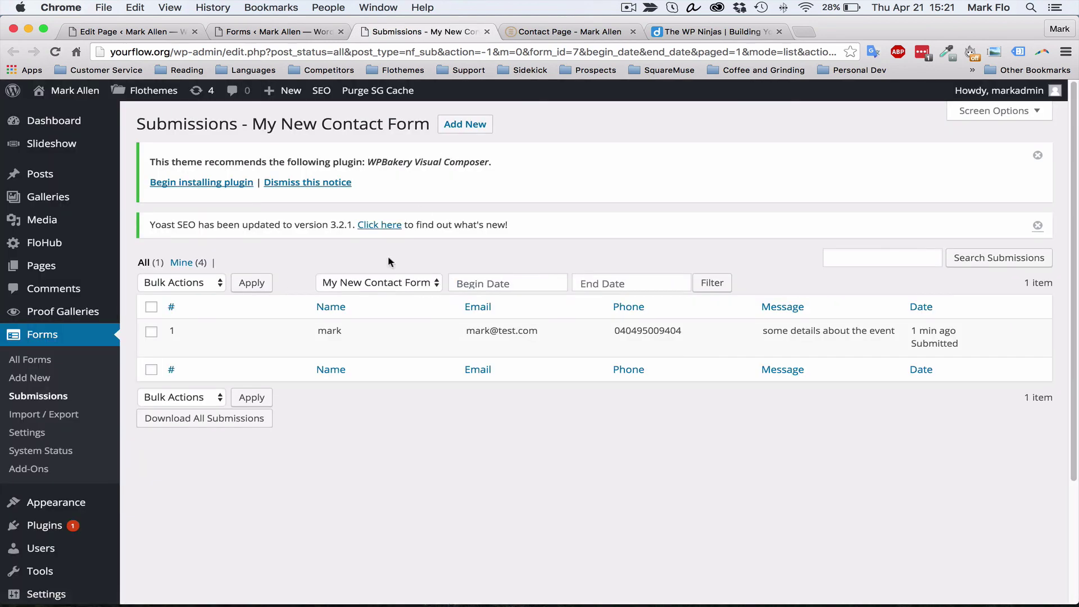
Step: Highlight the one test entry's name, email, phone and message to review it
mouse_move(331, 338)
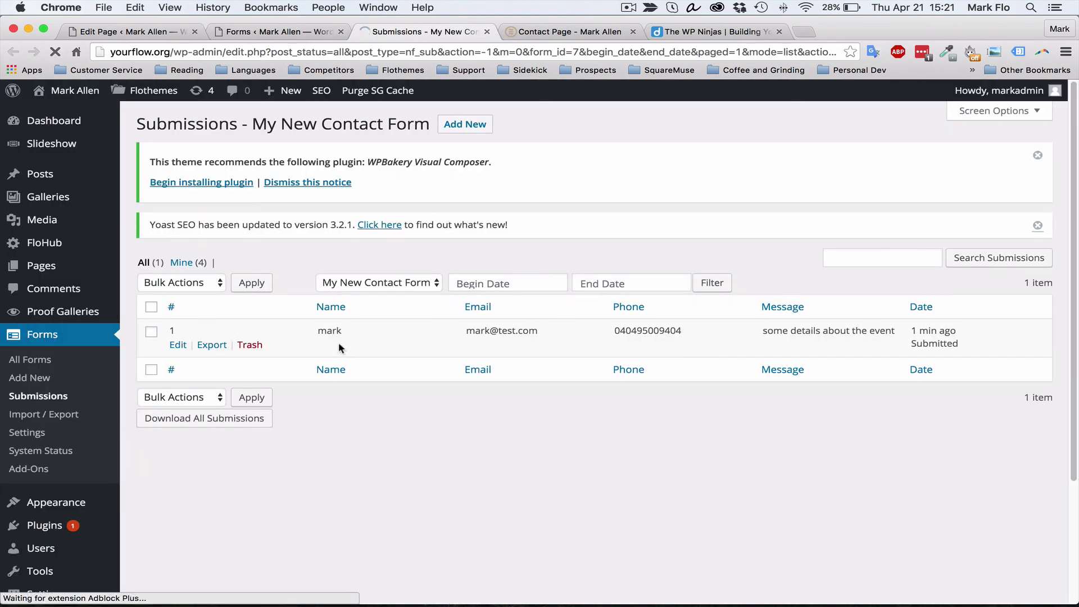
drag(318, 331, 976, 343)
click(976, 344)
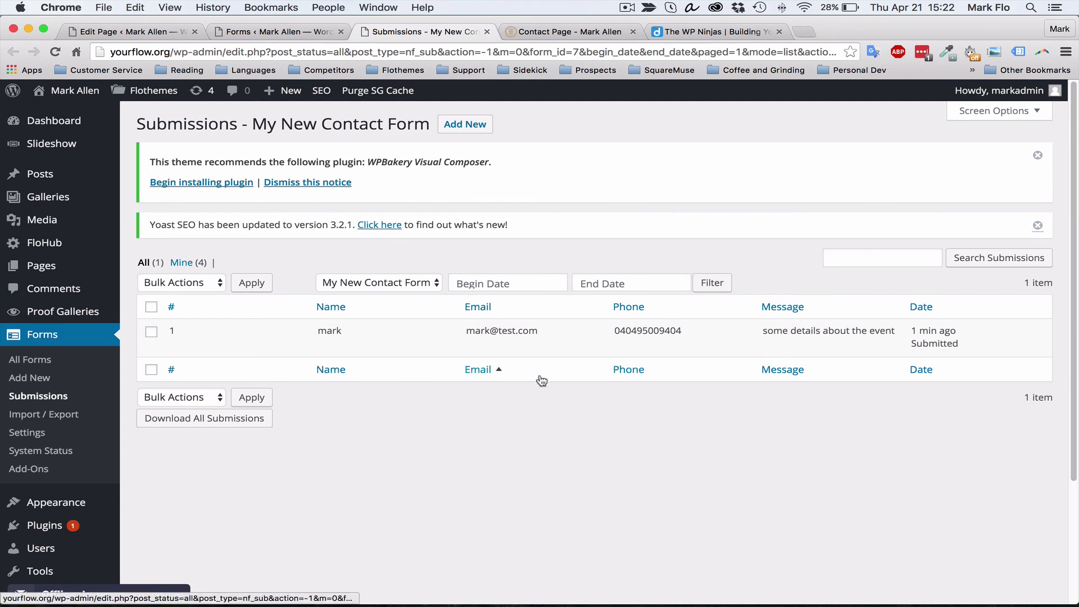
mouse_move(388, 333)
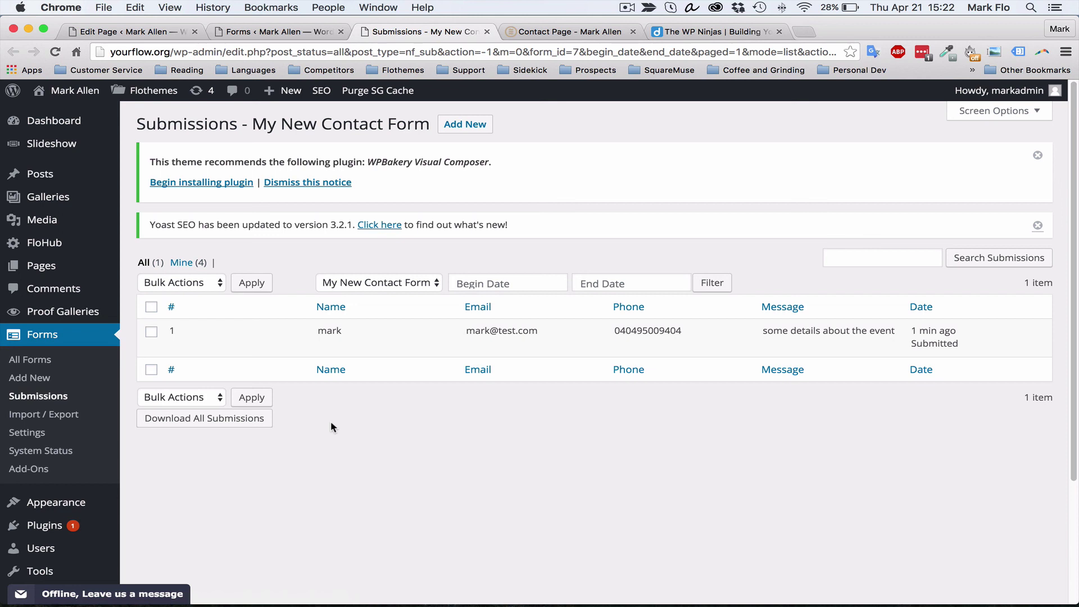
drag(312, 333, 429, 337)
click(444, 339)
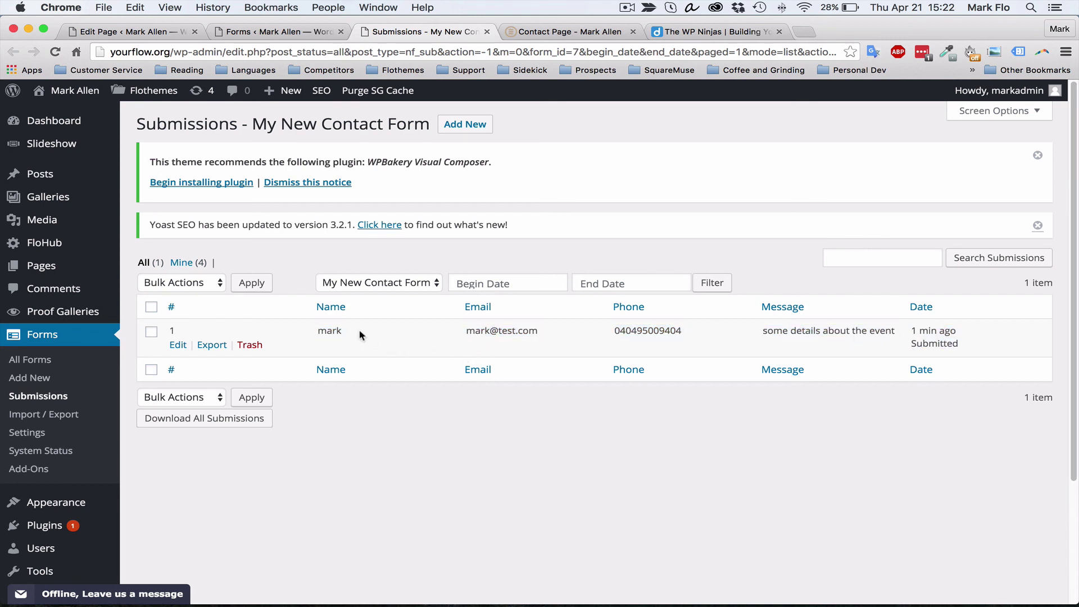